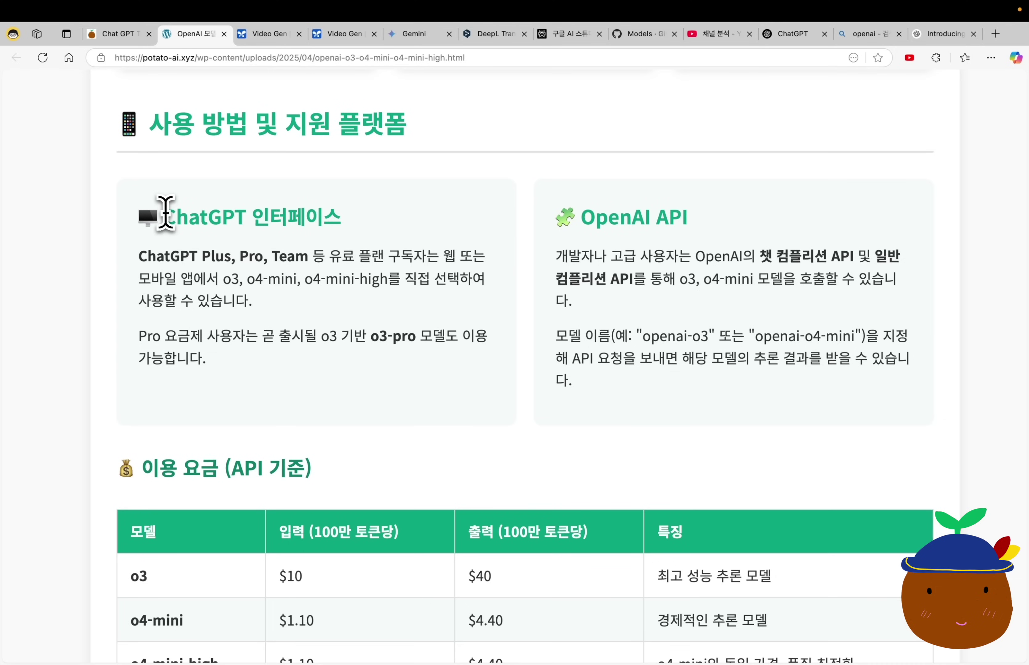
# Review the article's ChatGPT interface section and the API pricing table for o3, o4-mini and o4-mini-high.
pyautogui.scroll(5, 229, 278)
pyautogui.moveTo(219, 278); pyautogui.dragTo(525, 283)
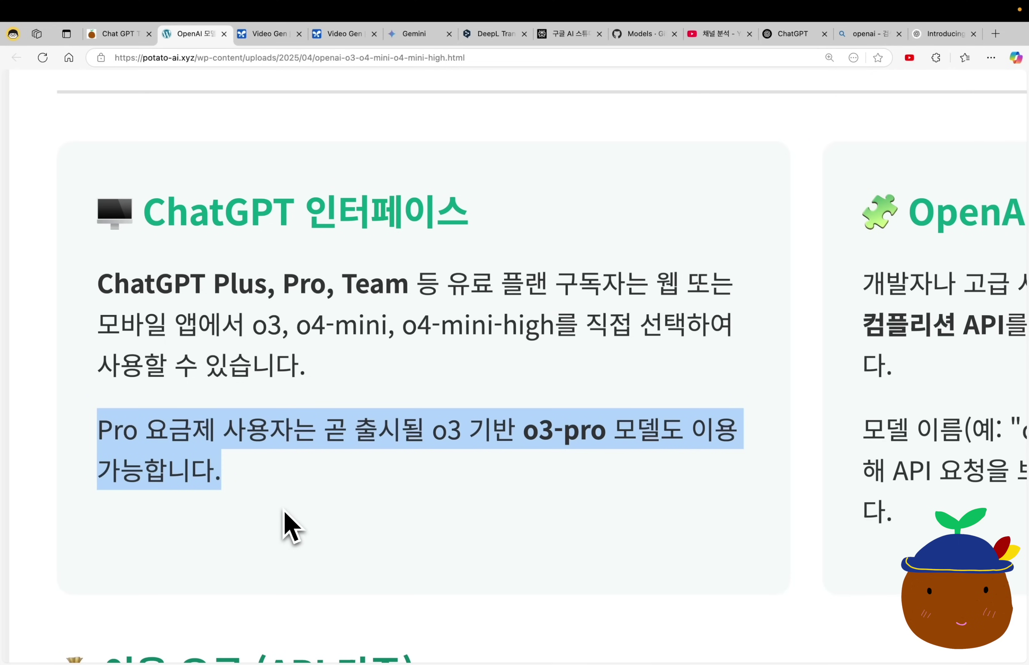
pyautogui.press('super+minus')
pyautogui.press('super+minus')
pyautogui.press('super+minus')
pyautogui.press('super+minus')
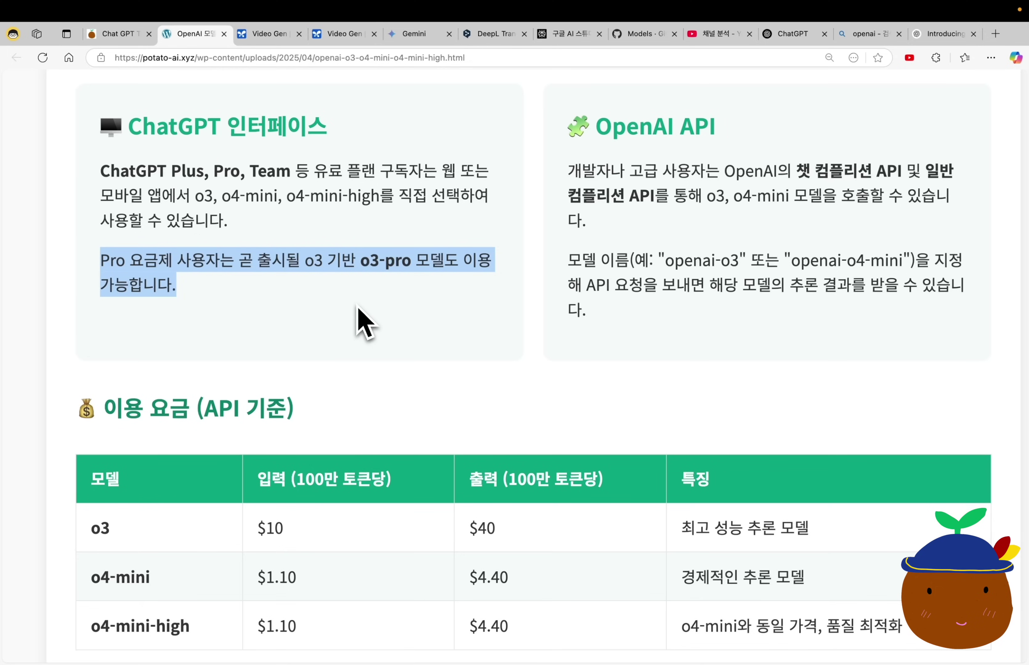
pyautogui.scroll(-6, 366, 324)
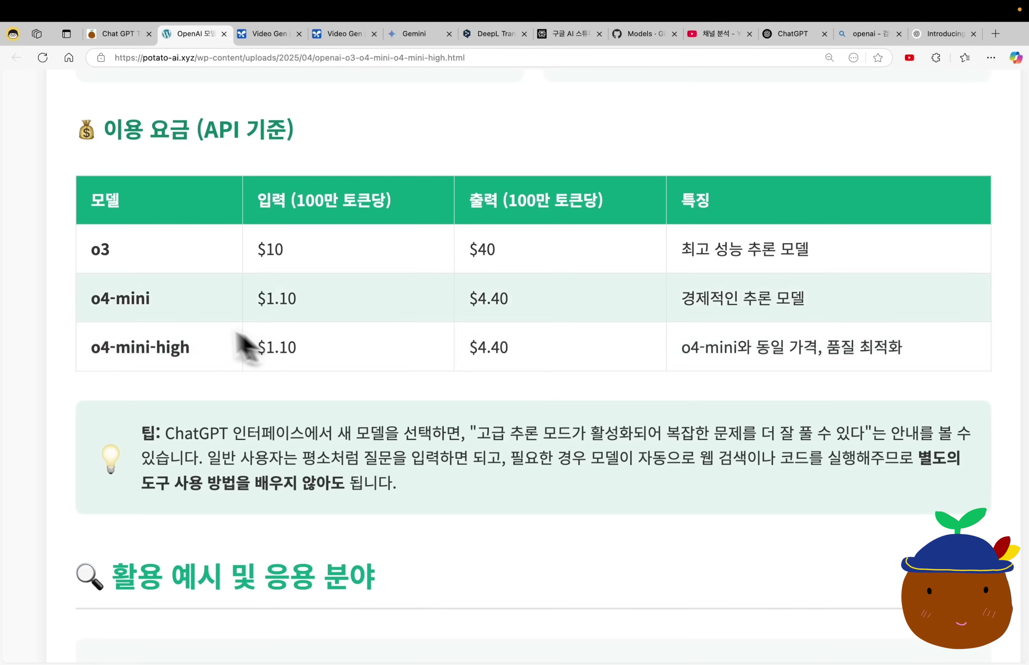
pyautogui.moveTo(90, 300); pyautogui.dragTo(176, 301)
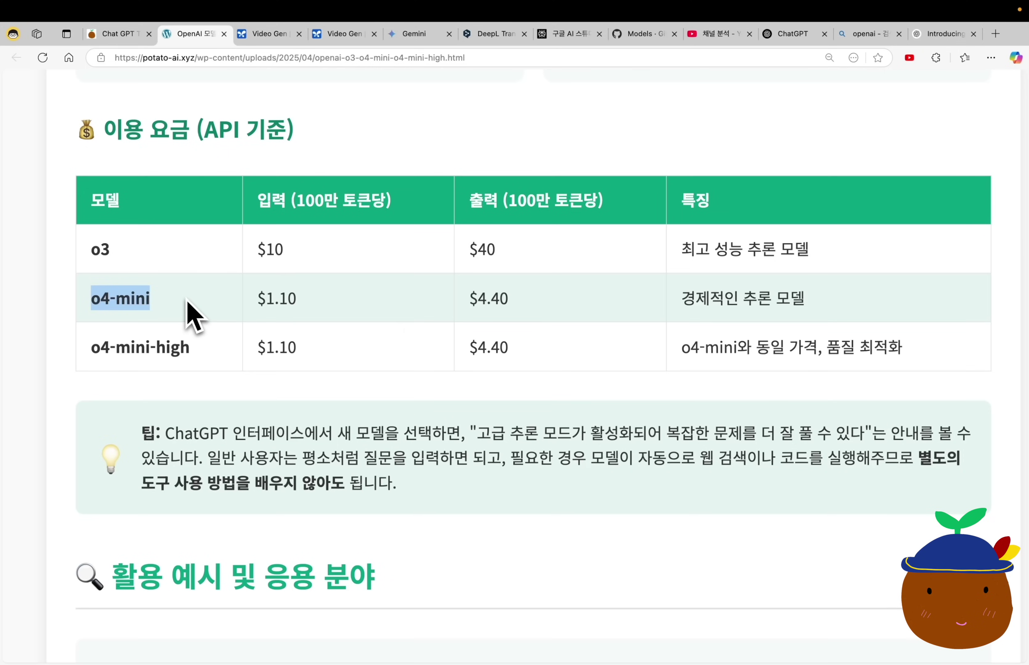
pyautogui.moveTo(196, 346); pyautogui.dragTo(84, 356)
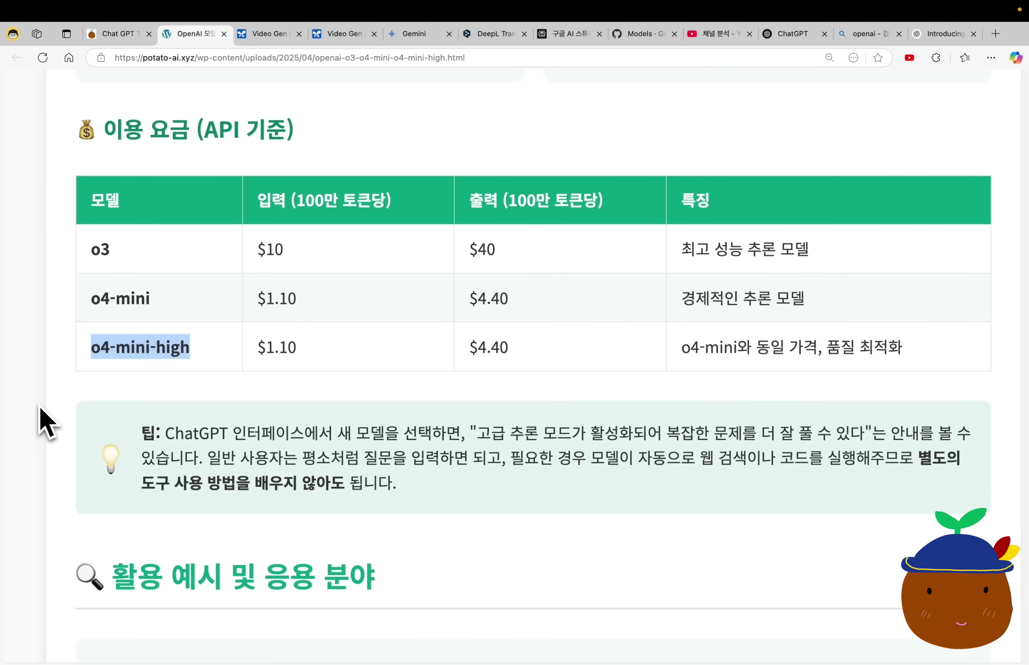
pyautogui.click(46, 424)
pyautogui.scroll(-1, 65, 341)
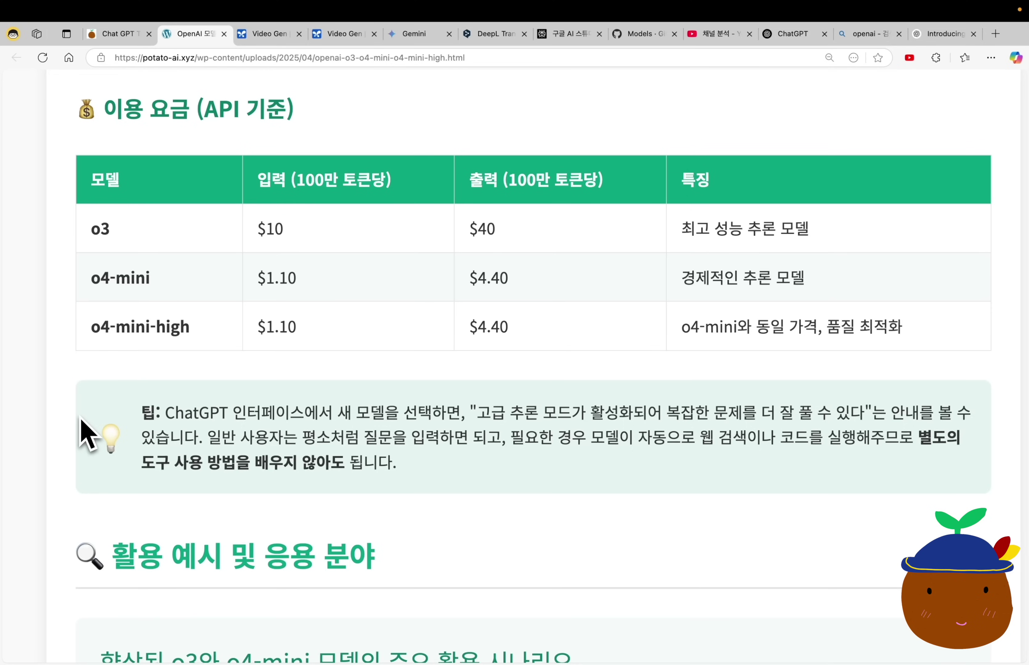
# Examine the article's o3 and o4-mini usage scenarios, from document summary to complex research and decision support.
pyautogui.scroll(-10, 84, 434)
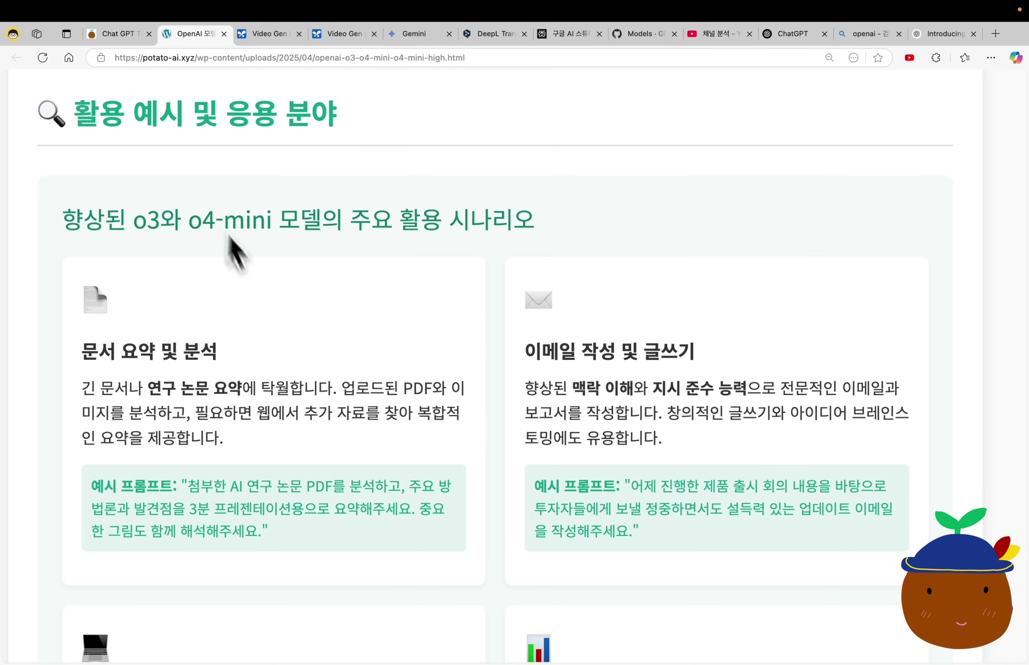
pyautogui.tripleClick(229, 350)
pyautogui.scroll(-1, 303, 350)
pyautogui.tripleClick(574, 329)
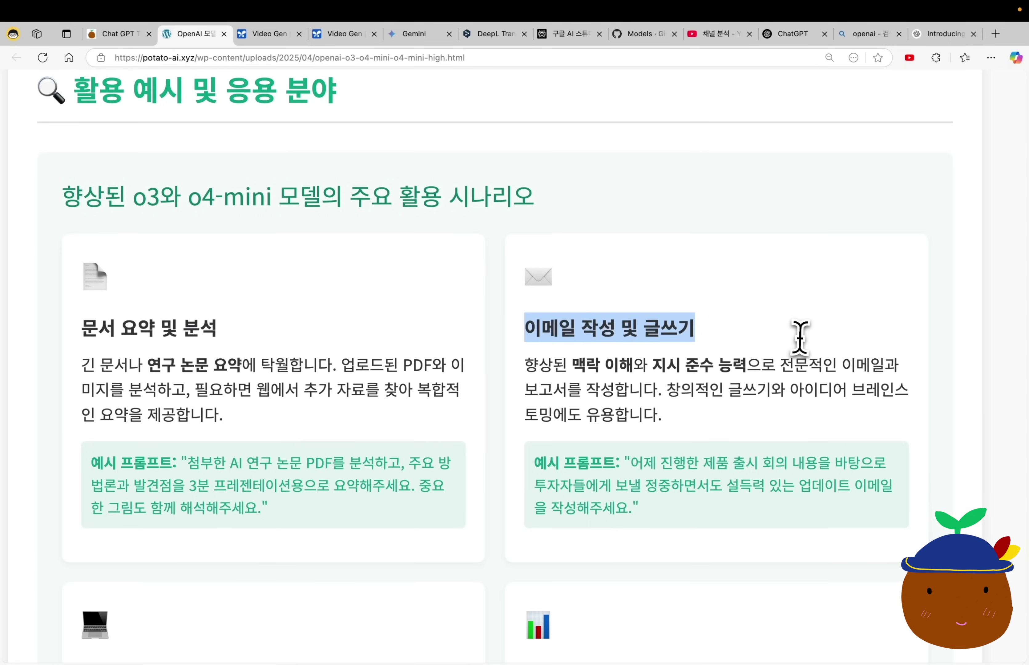
pyautogui.scroll(-10, 800, 335)
pyautogui.tripleClick(866, 239)
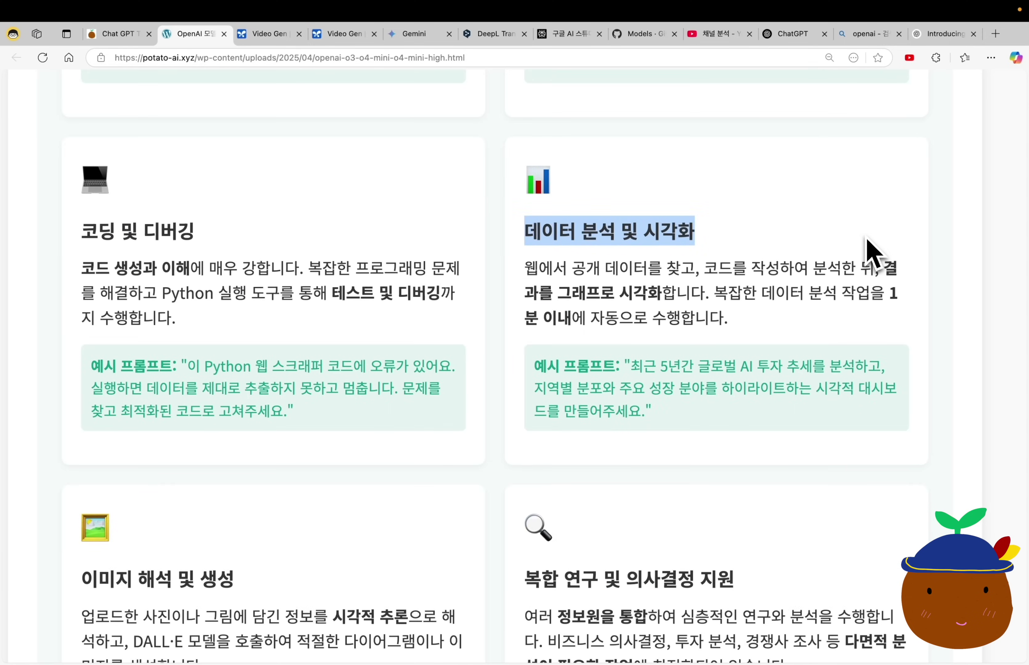
pyautogui.scroll(-7, 866, 242)
pyautogui.tripleClick(386, 286)
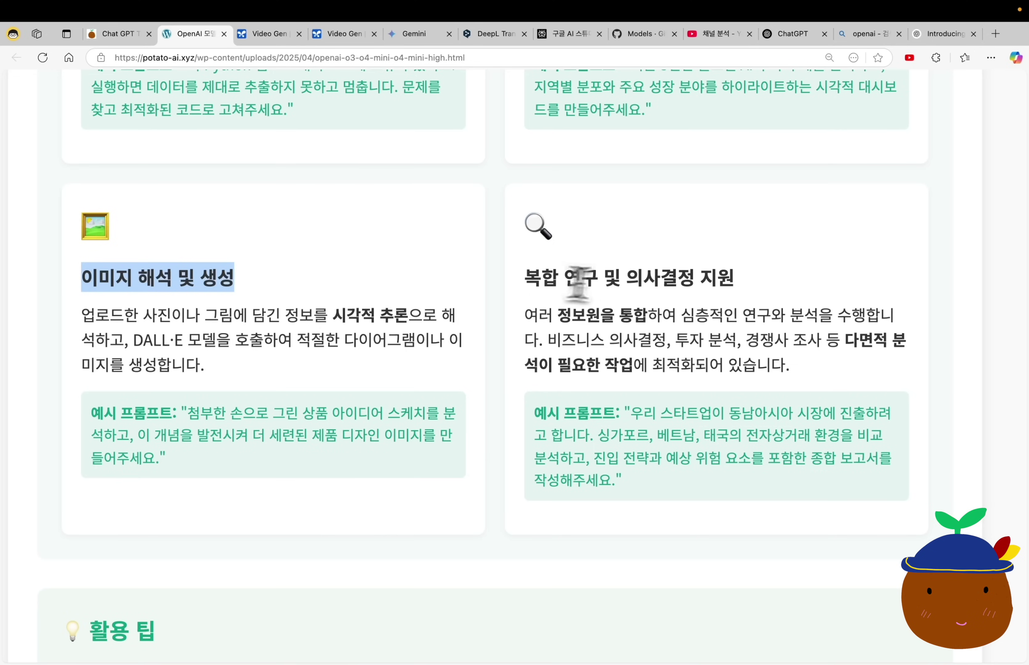
pyautogui.tripleClick(858, 284)
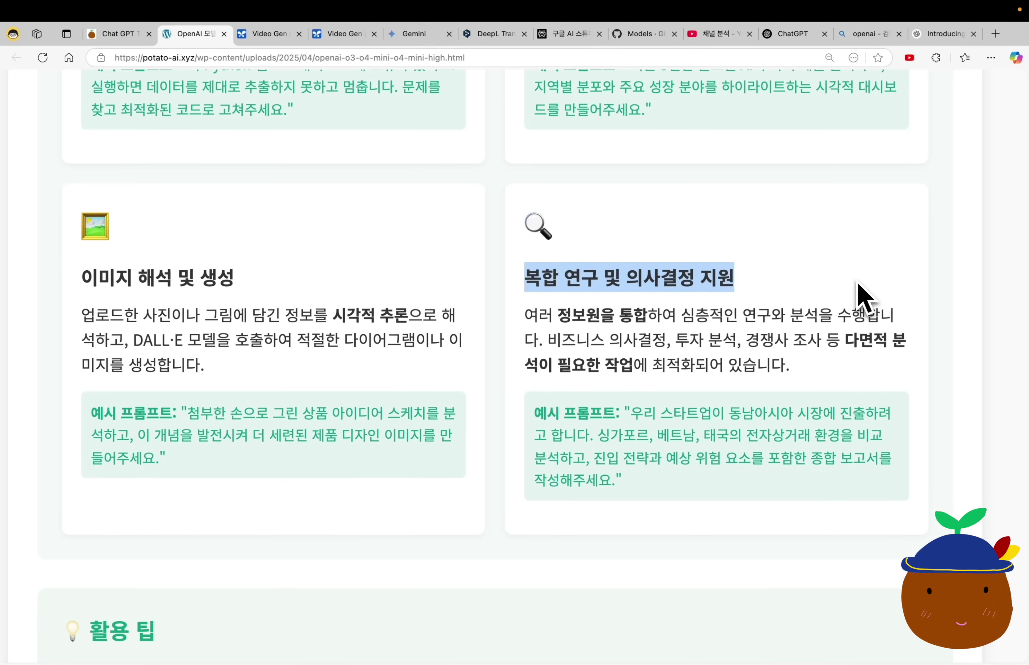
pyautogui.scroll(16, 858, 285)
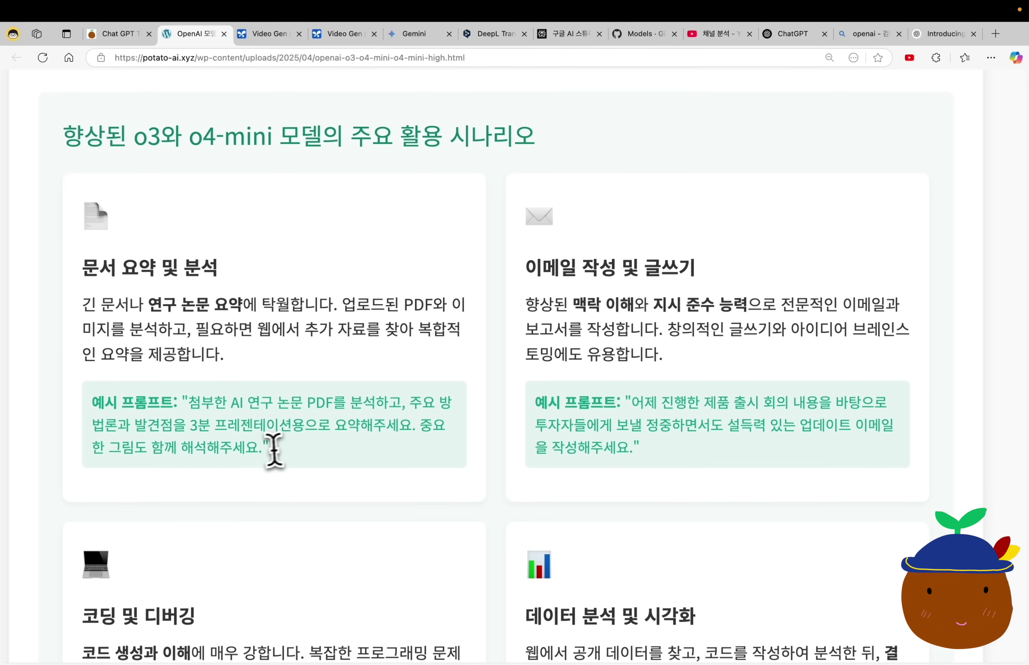
# Send the article's document summary example prompt to the o3 model in ChatGPT, with "22365_3_Prompt Engineering_v7 (1).pdf" attached.
pyautogui.moveTo(261, 449); pyautogui.dragTo(193, 404)
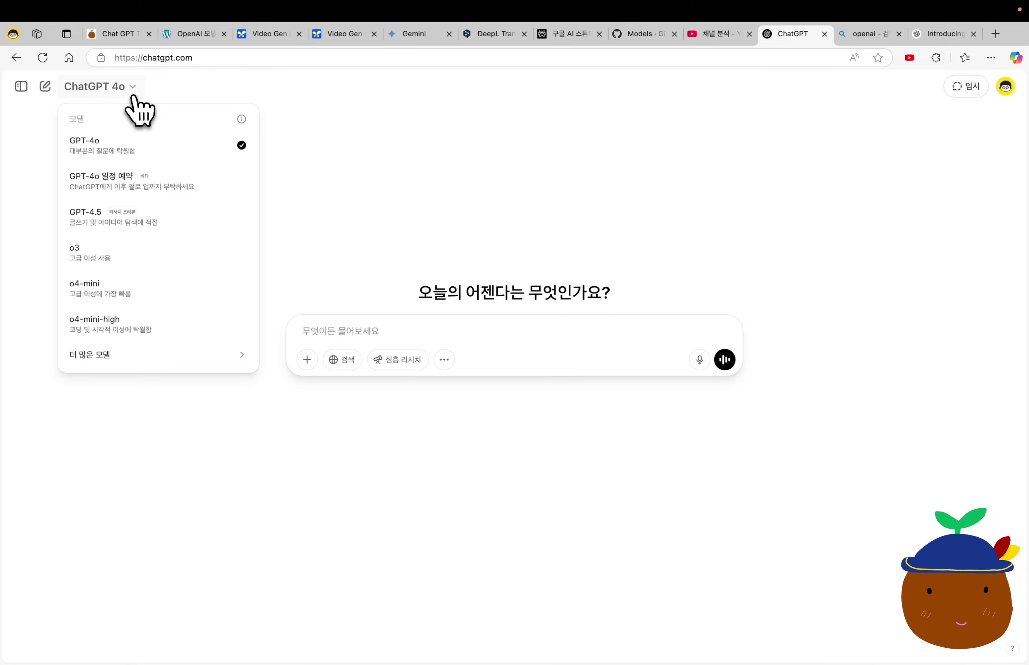
pyautogui.click(182, 251)
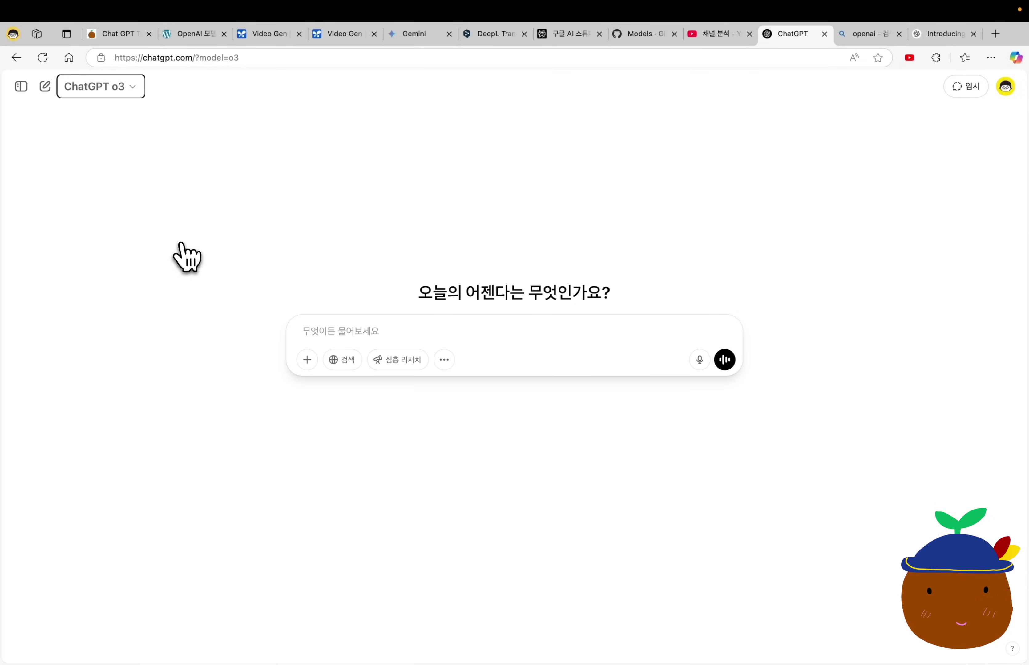
pyautogui.click(326, 331)
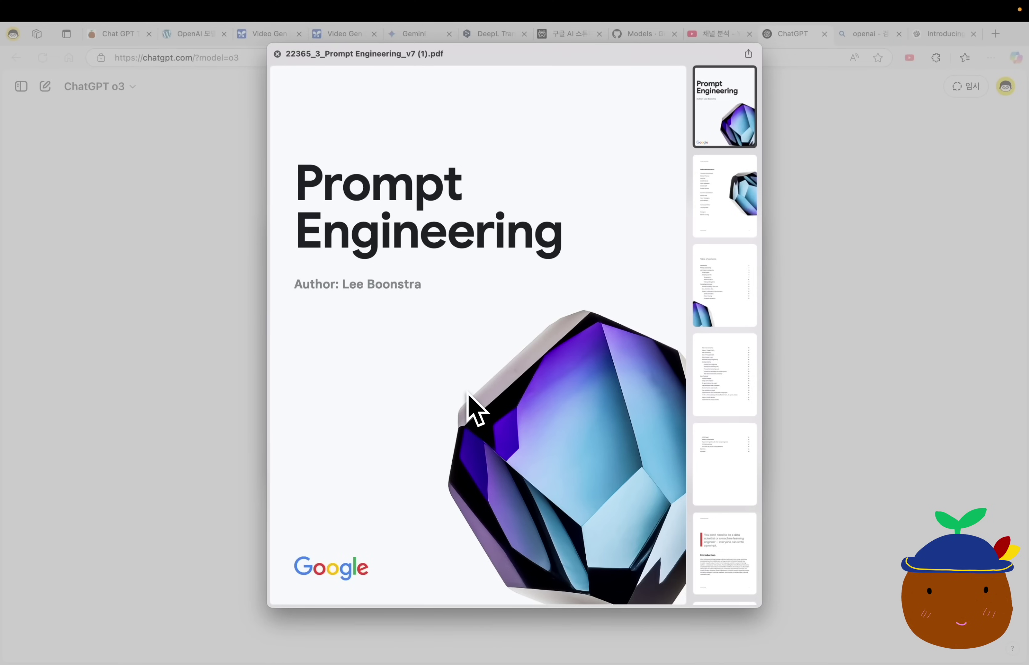
pyautogui.press('Escape')
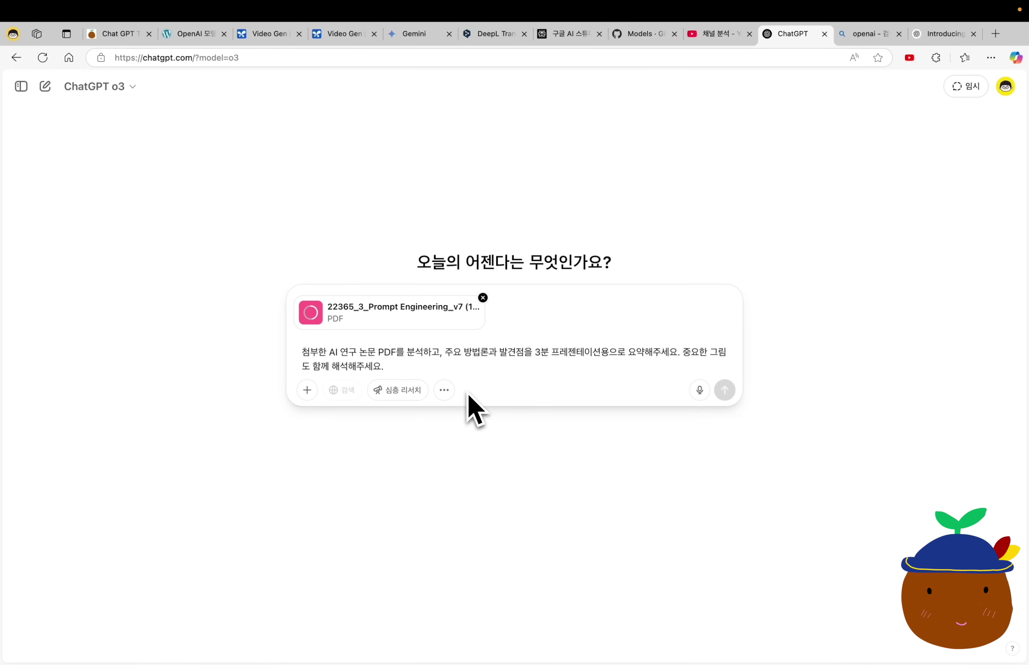
pyautogui.click(725, 390)
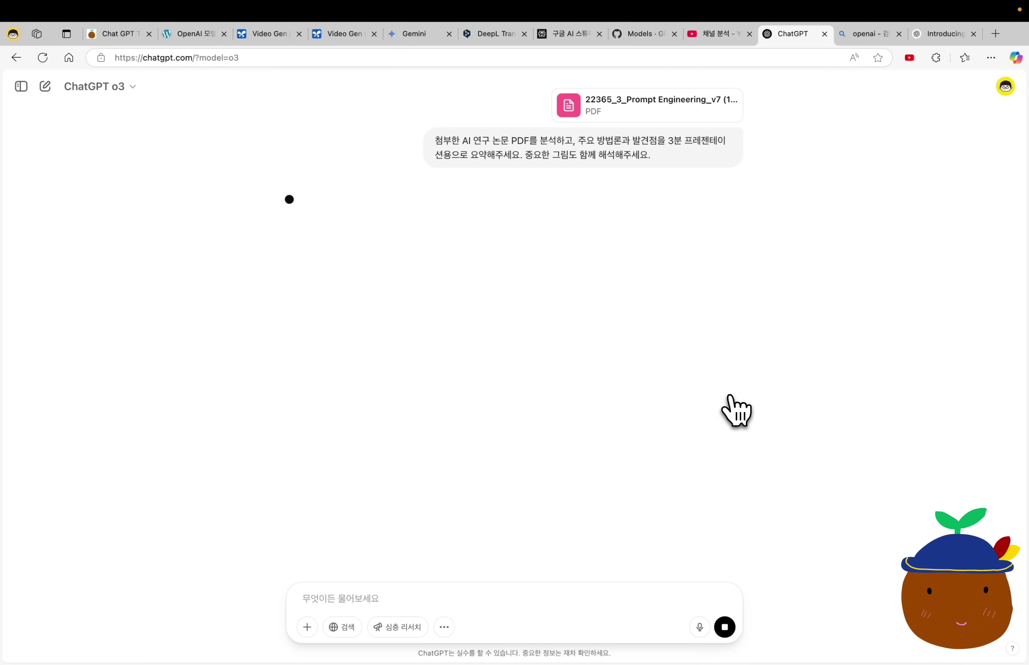
# Read through the generated 3-minute presentation summary, including its technique table, key findings, source citations and figure interpretation.
pyautogui.press('super+plus')
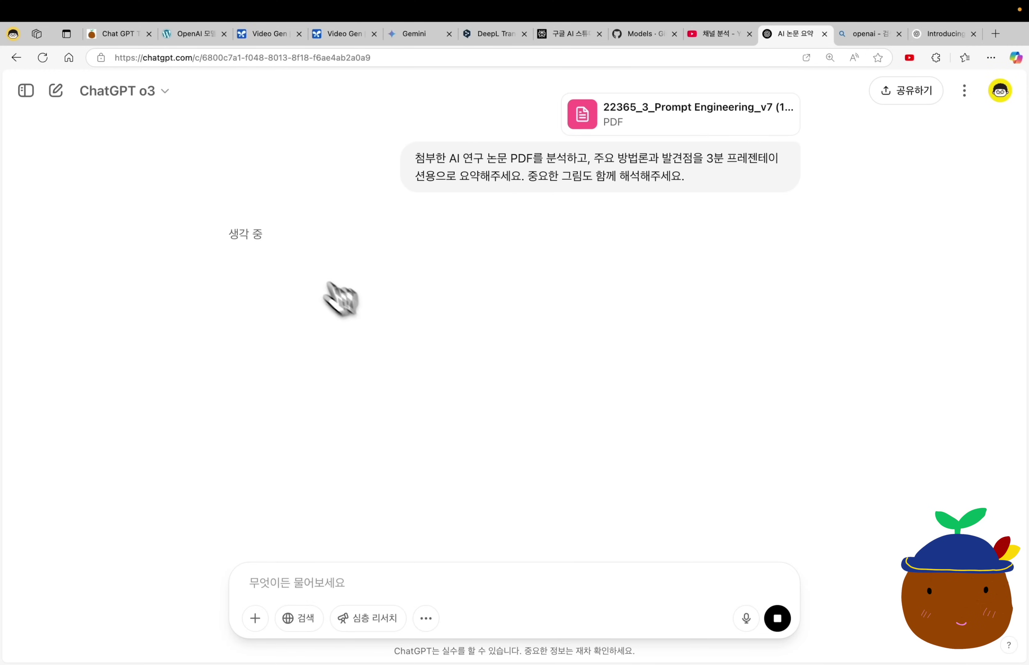
pyautogui.click(244, 236)
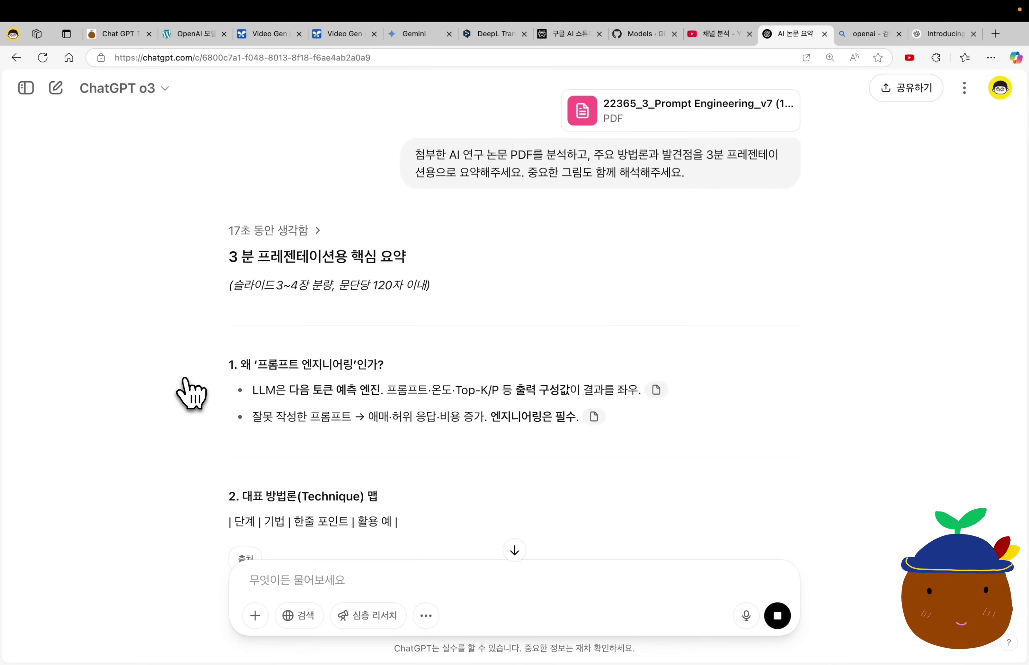
pyautogui.scroll(-5, 308, 417)
pyautogui.scroll(-3, 308, 417)
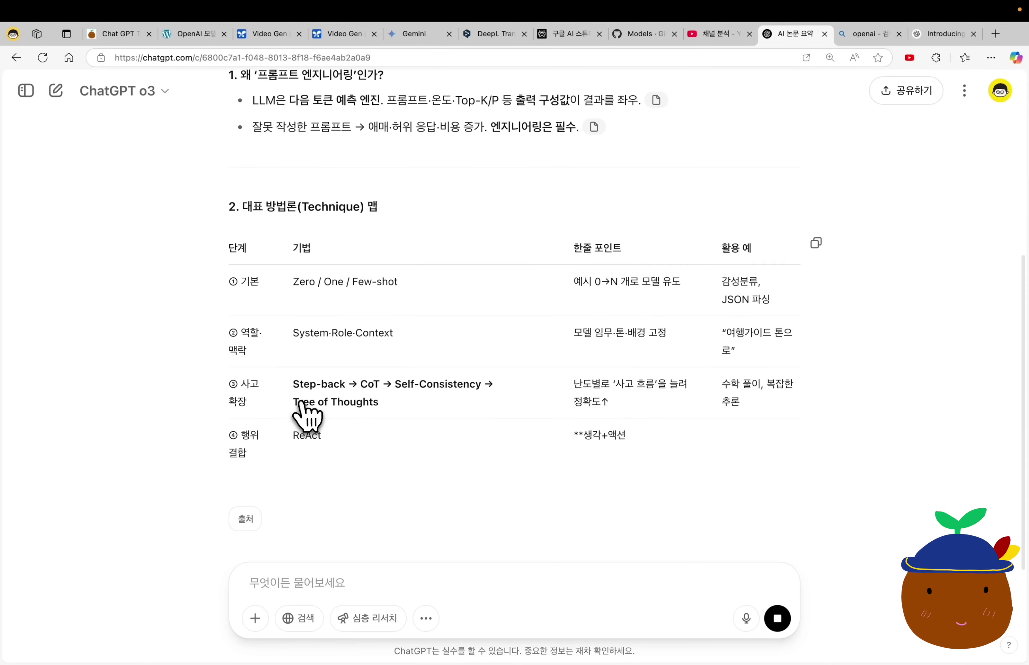
pyautogui.scroll(-2, 833, 344)
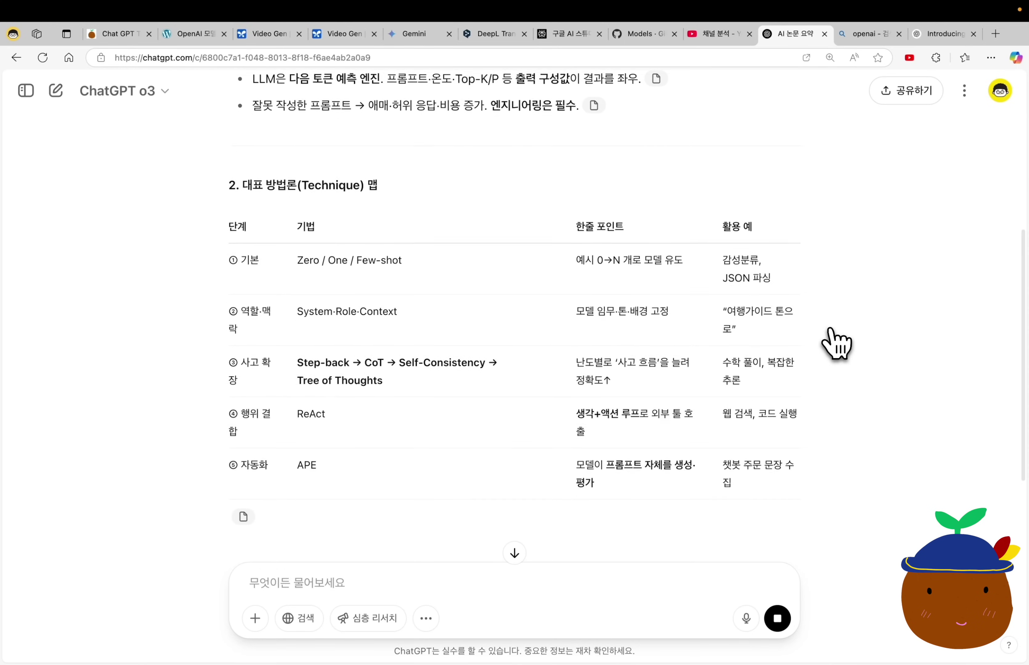
pyautogui.scroll(-4, 833, 344)
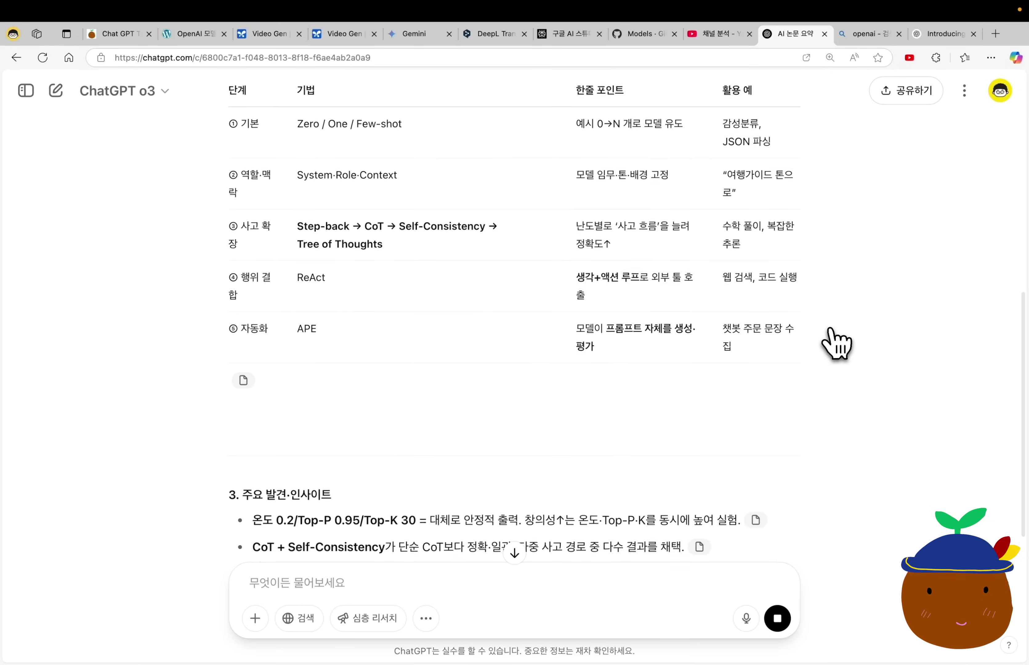
pyautogui.scroll(-2, 831, 330)
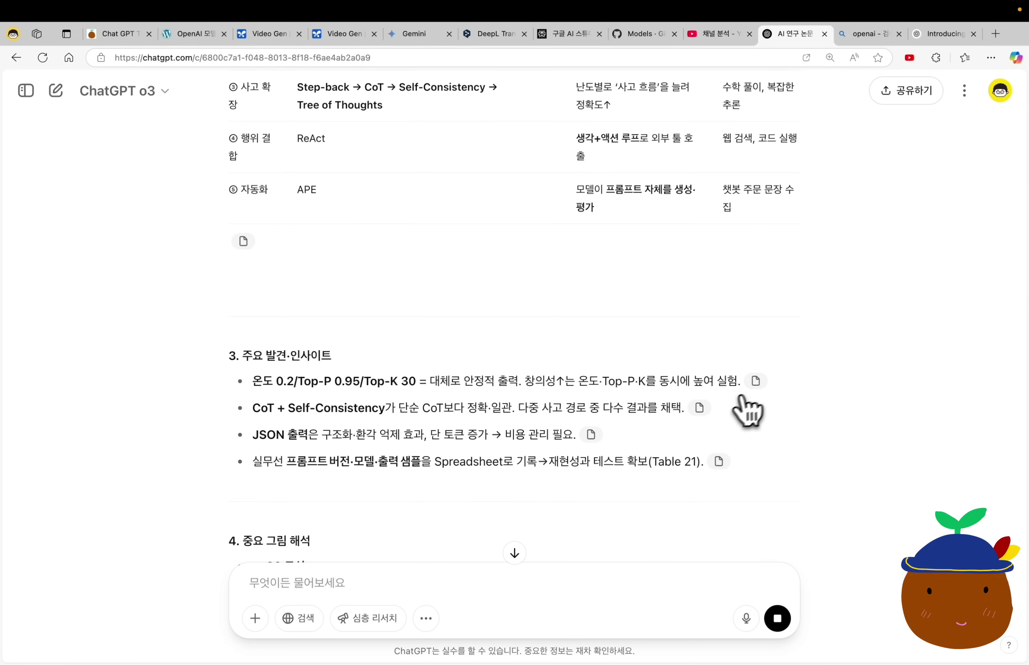
pyautogui.moveTo(705, 410)
pyautogui.moveTo(597, 432)
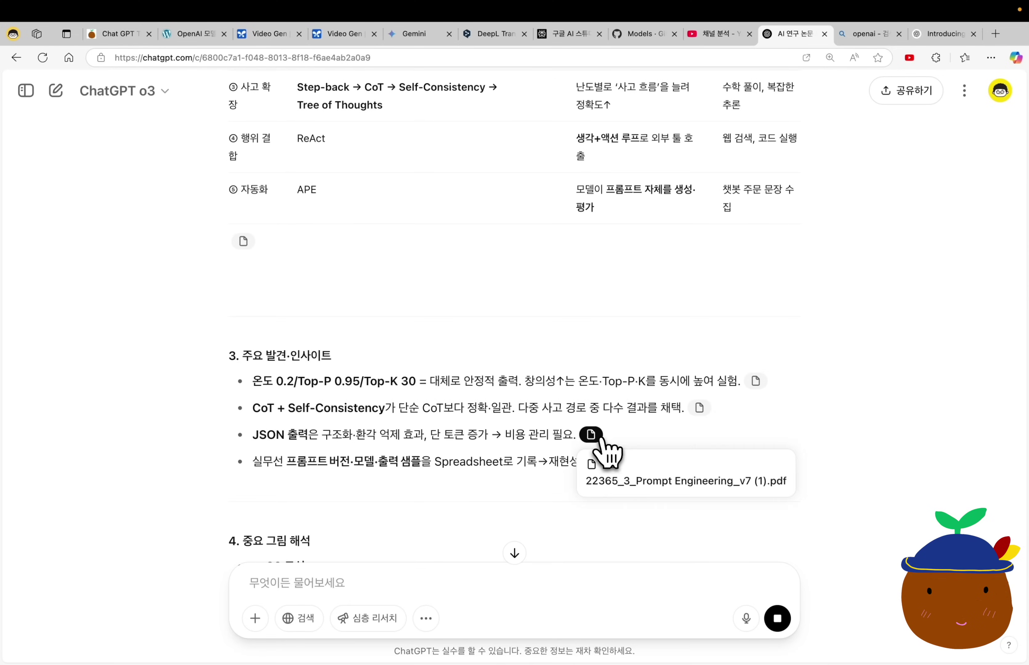
pyautogui.scroll(-8, 620, 356)
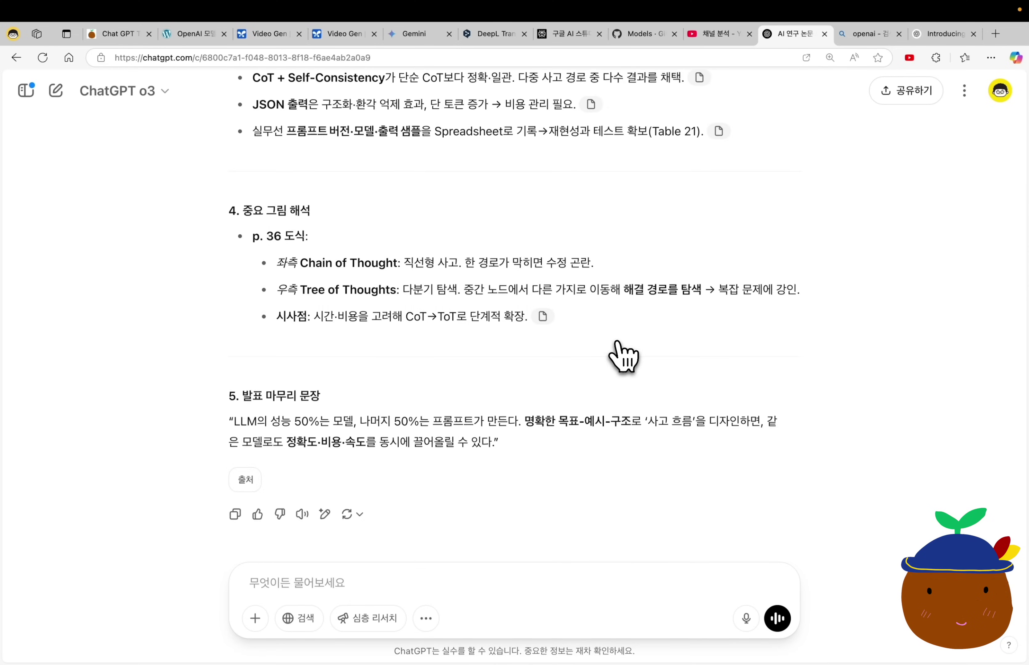
# Enable canvas and send the prompt "이 내용을 PPT 슬라이드 형식으로 HTML을 활용해서 구성해줘.".
pyautogui.scroll(15, 623, 357)
pyautogui.click(426, 618)
pyautogui.click(493, 587)
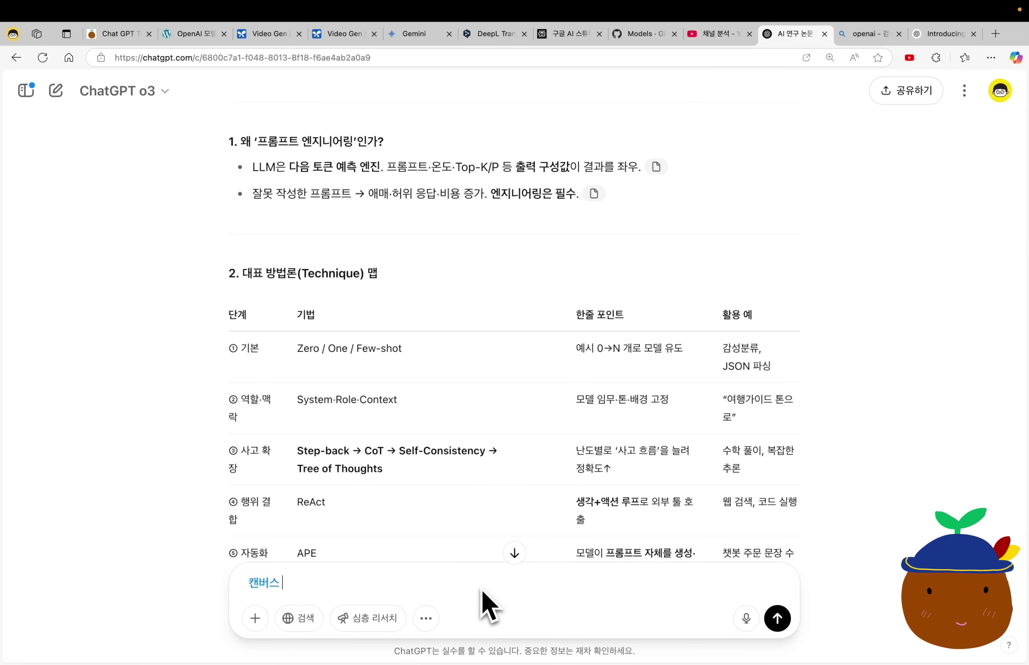
pyautogui.write('이 내용을 PPT 슬라이드 형식으로 HTML을 활용해서 구성해줘.')
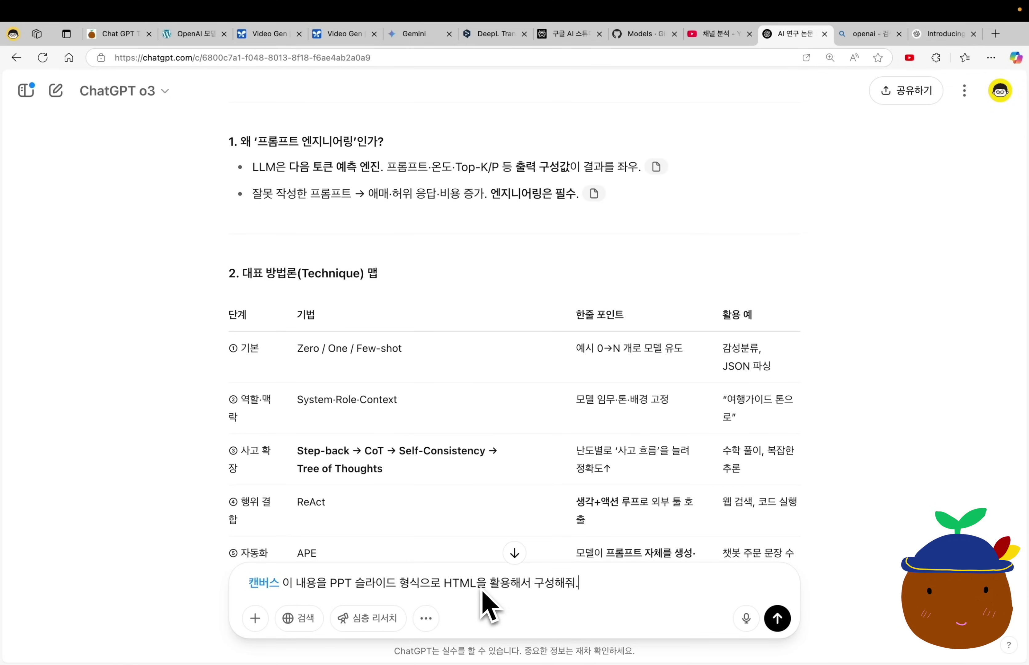
pyautogui.press('Return')
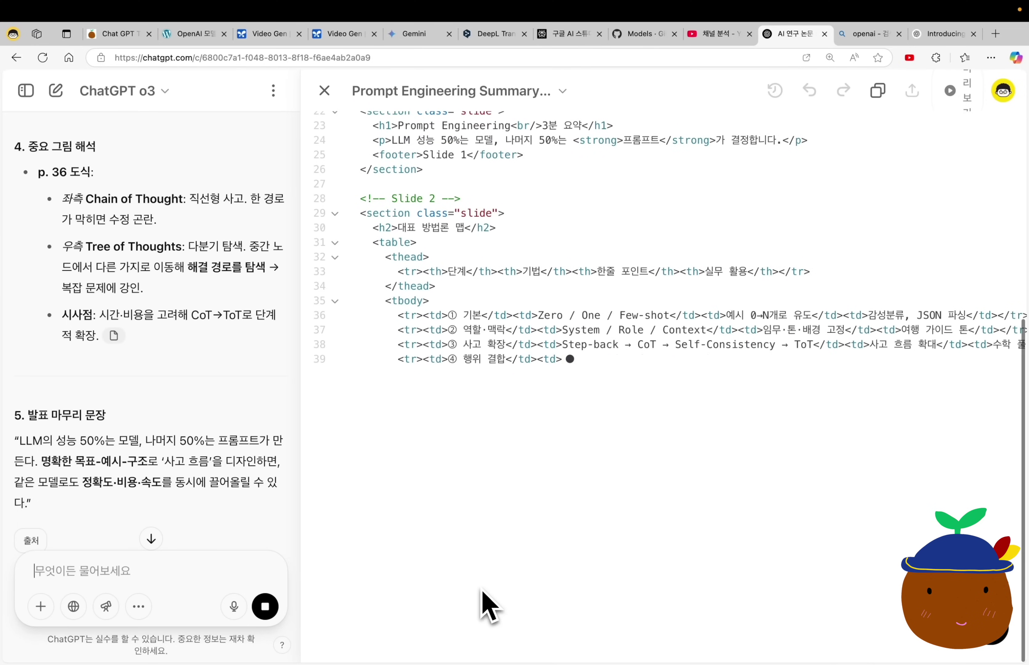
# Preview the generated HTML slides in the canvas, allowing the two selected network requests, and look through the slides.
pyautogui.scroll(-6, 529, 361)
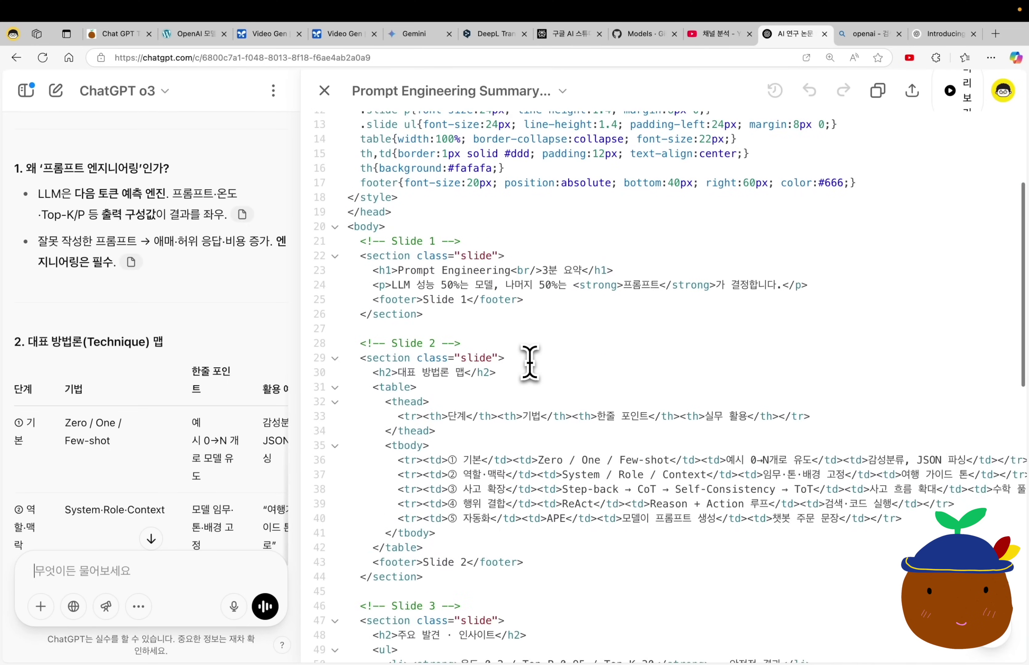
pyautogui.scroll(-4, 529, 361)
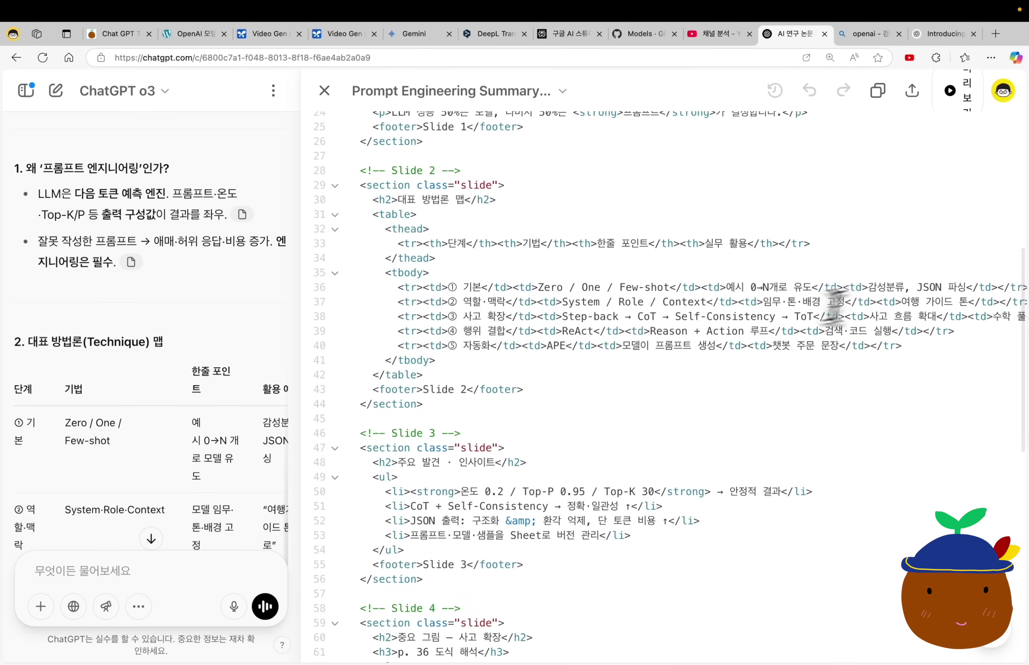
pyautogui.hotkey('ctrl', '0')
pyautogui.click(978, 96)
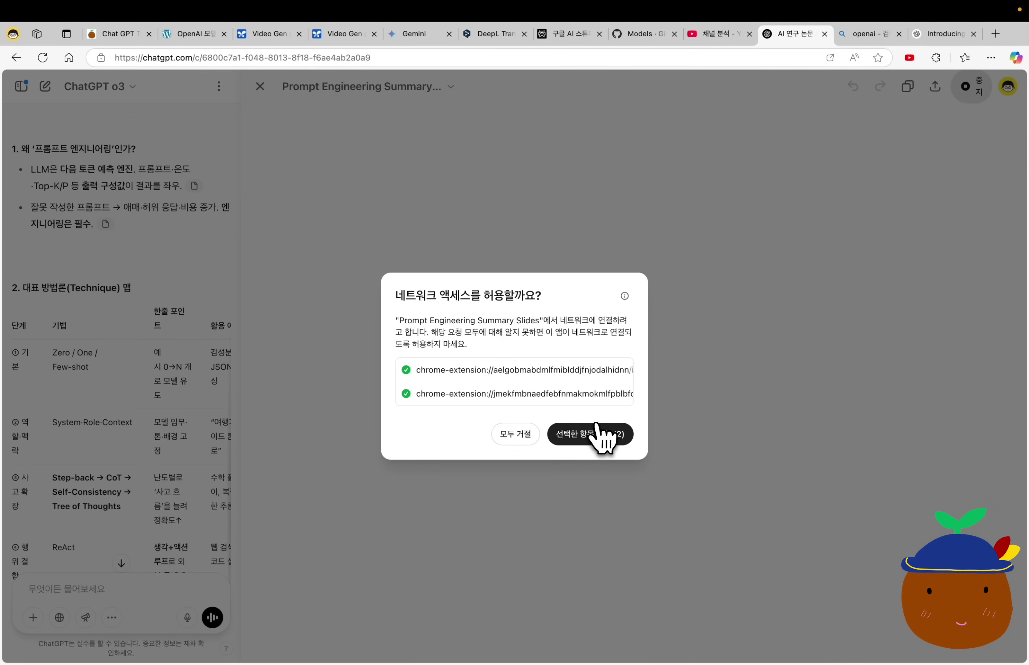
pyautogui.click(598, 432)
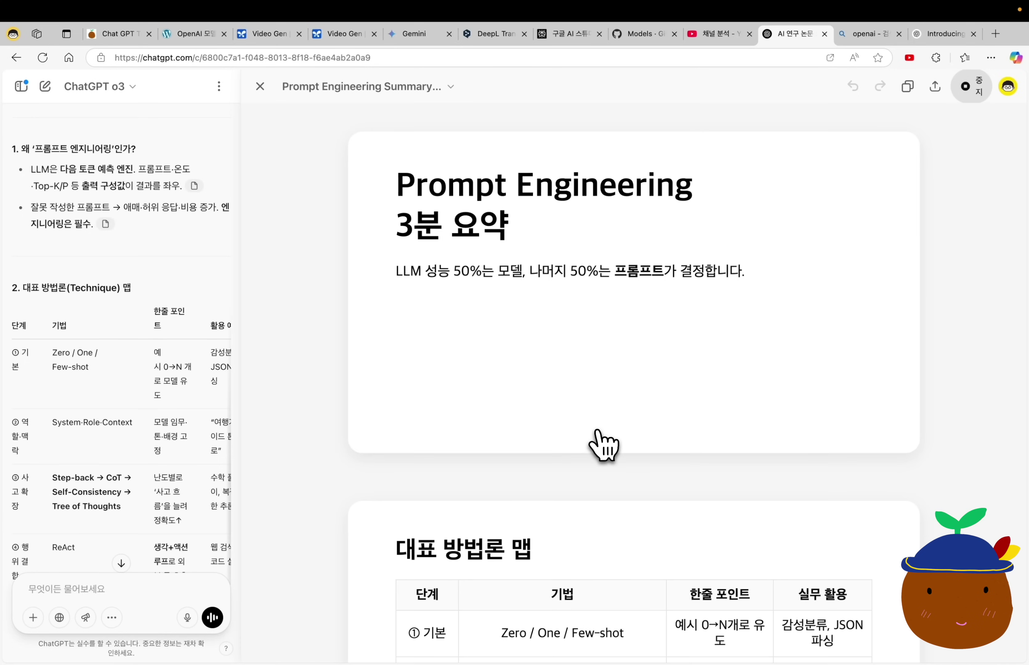
pyautogui.scroll(-3, 661, 396)
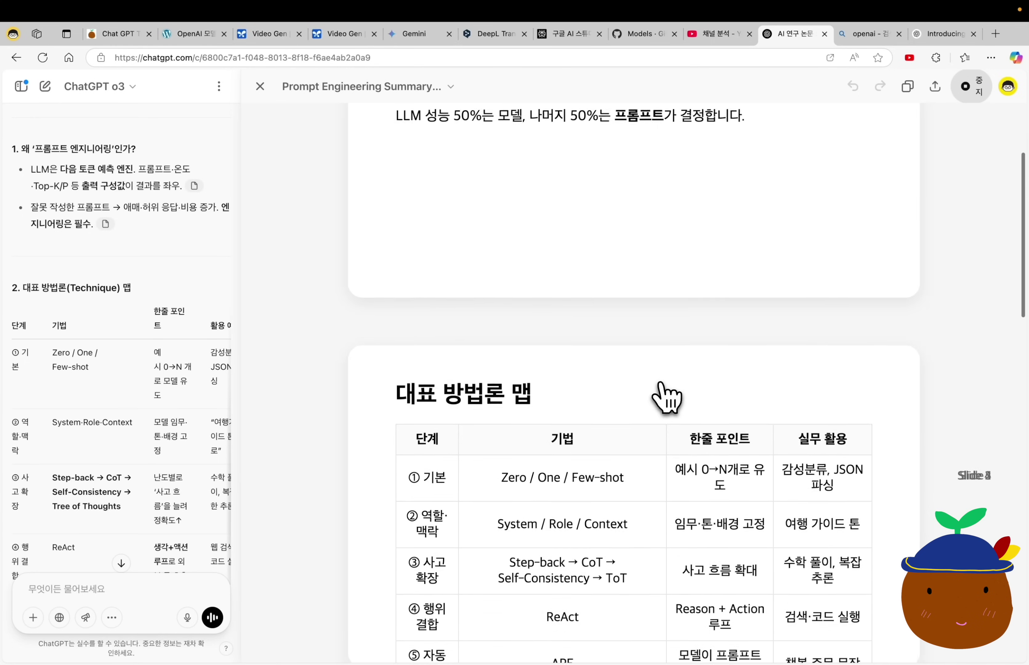
pyautogui.scroll(-20, 665, 397)
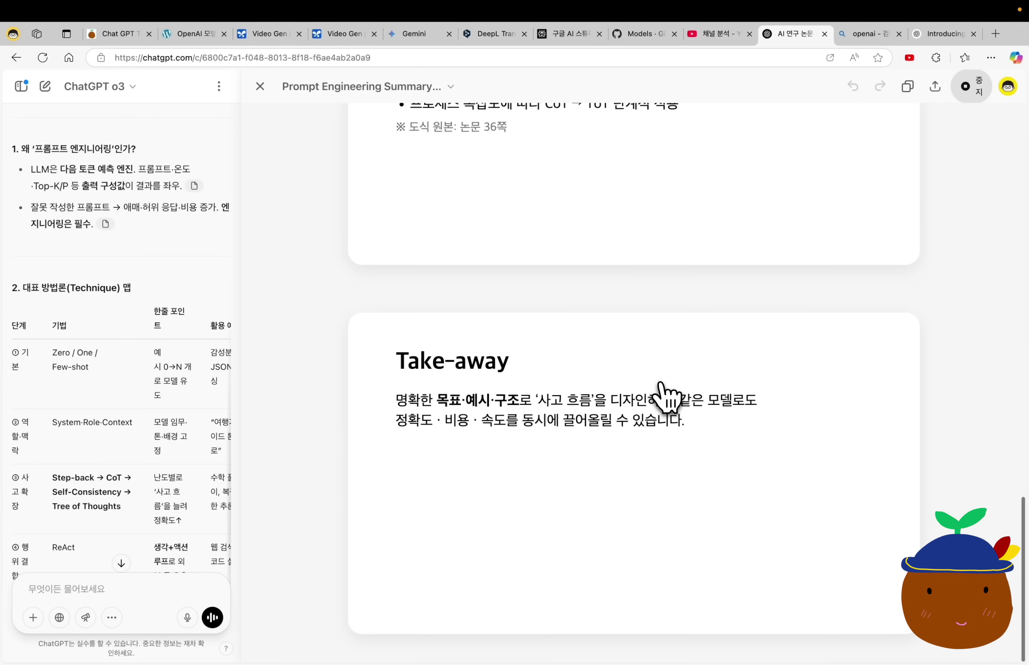
pyautogui.scroll(15, 667, 397)
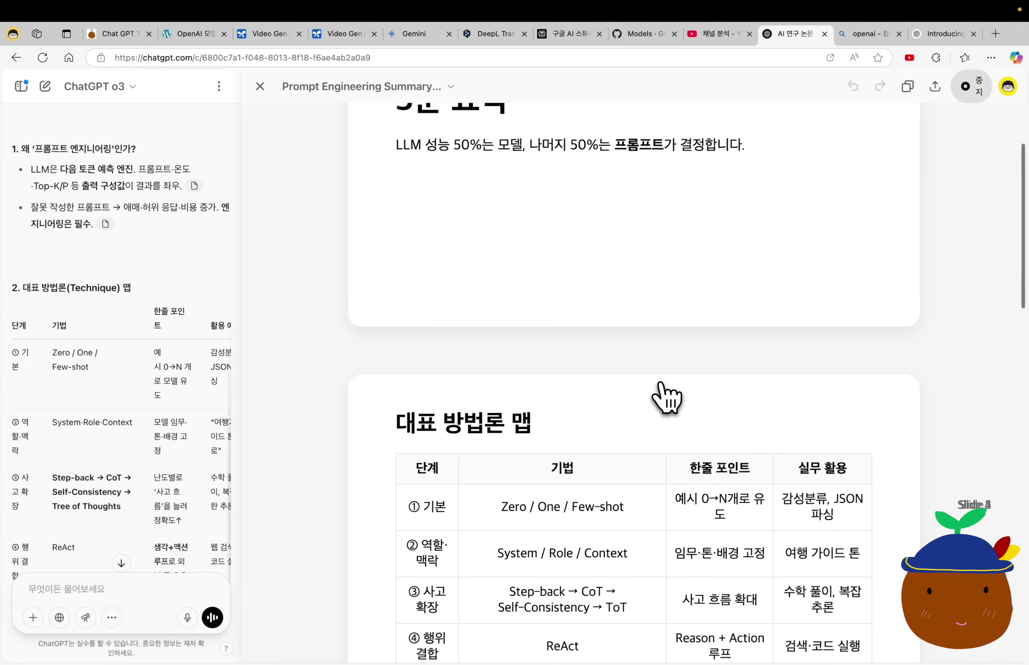
# Return to the first slide, close the canvas and look over the summary's technique table, key findings and figure interpretation in the chat.
pyautogui.scroll(3, 667, 397)
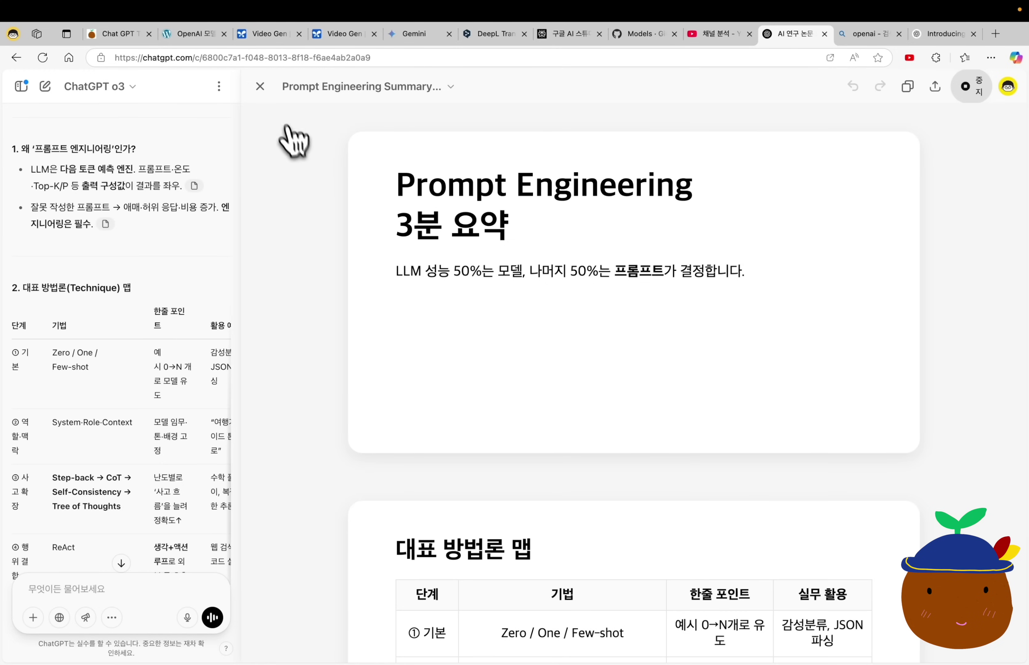
pyautogui.click(260, 86)
pyautogui.scroll(-6, 519, 370)
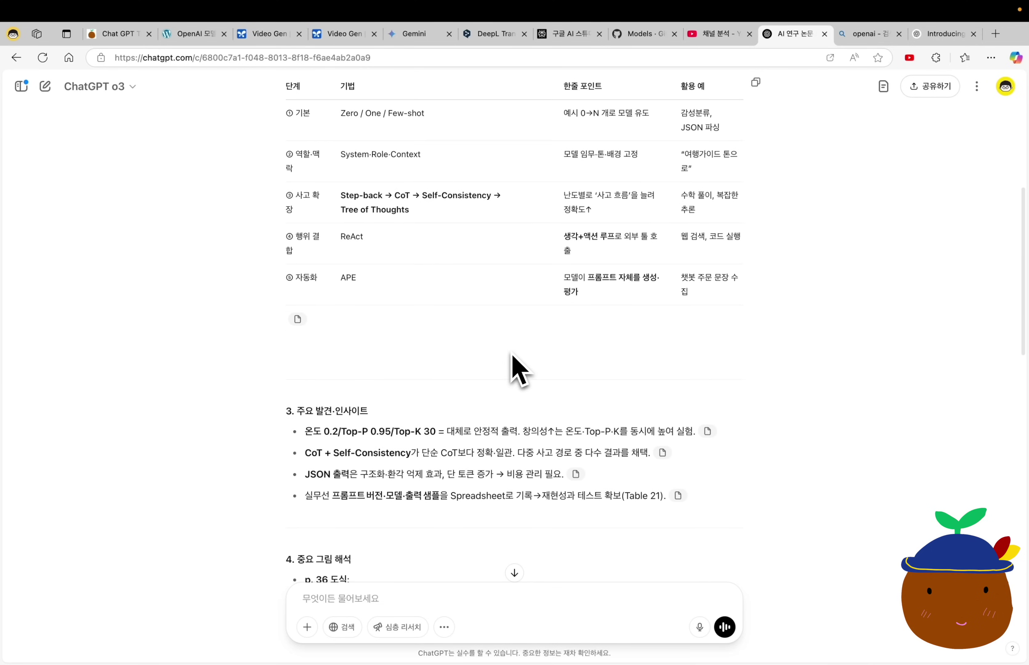
pyautogui.scroll(-4, 514, 363)
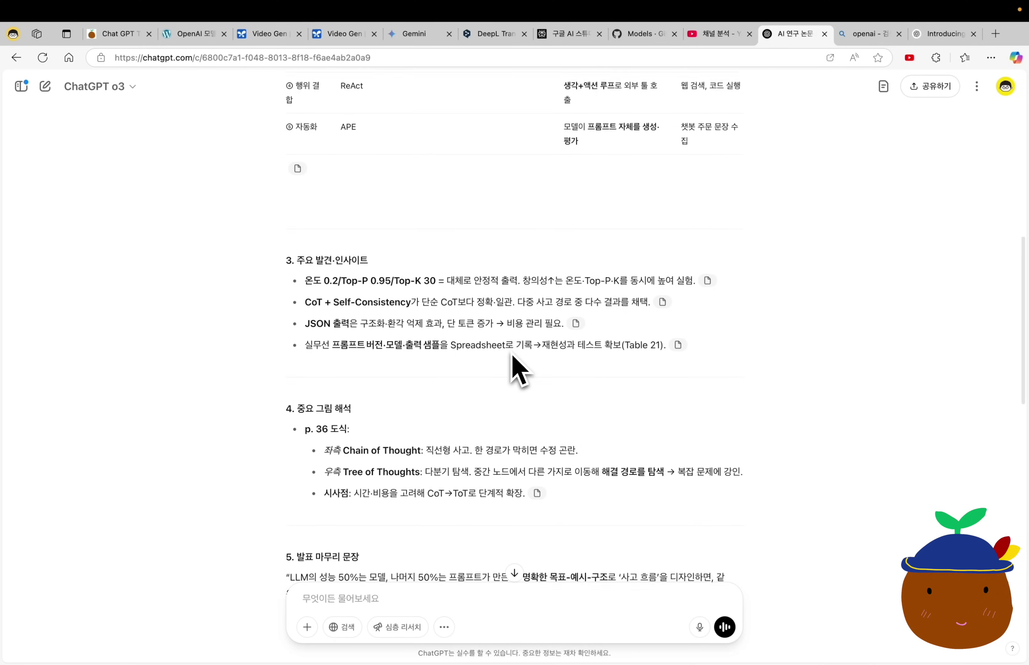
pyautogui.scroll(-1, 518, 370)
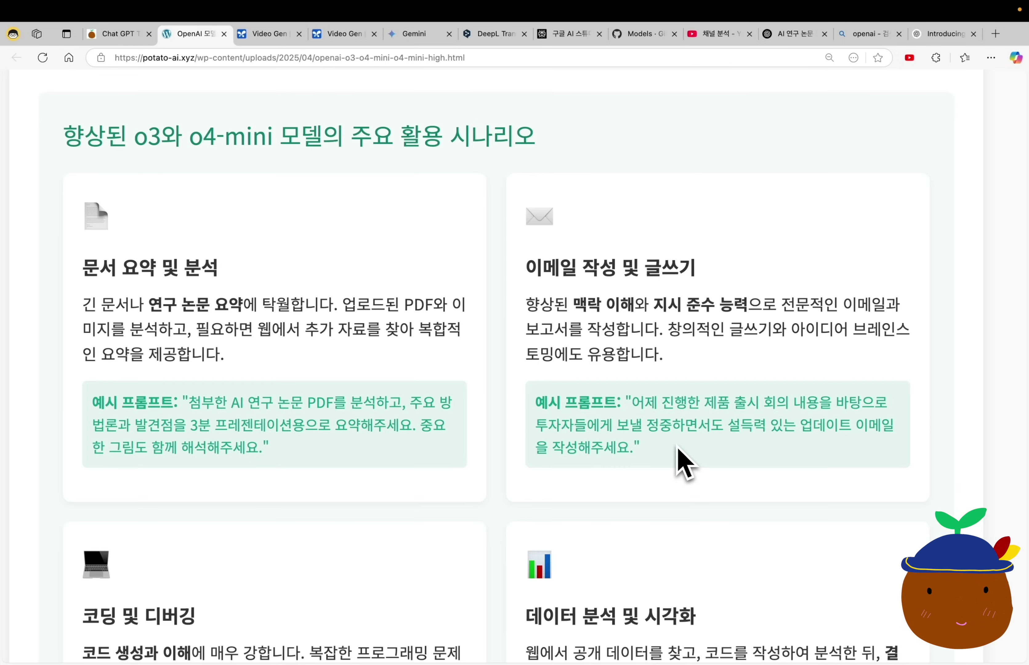
# Switch to the article on OpenAI models and read the email-writing scenario with its example prompt about the product launch meeting.
pyautogui.moveTo(526, 268); pyautogui.dragTo(684, 268)
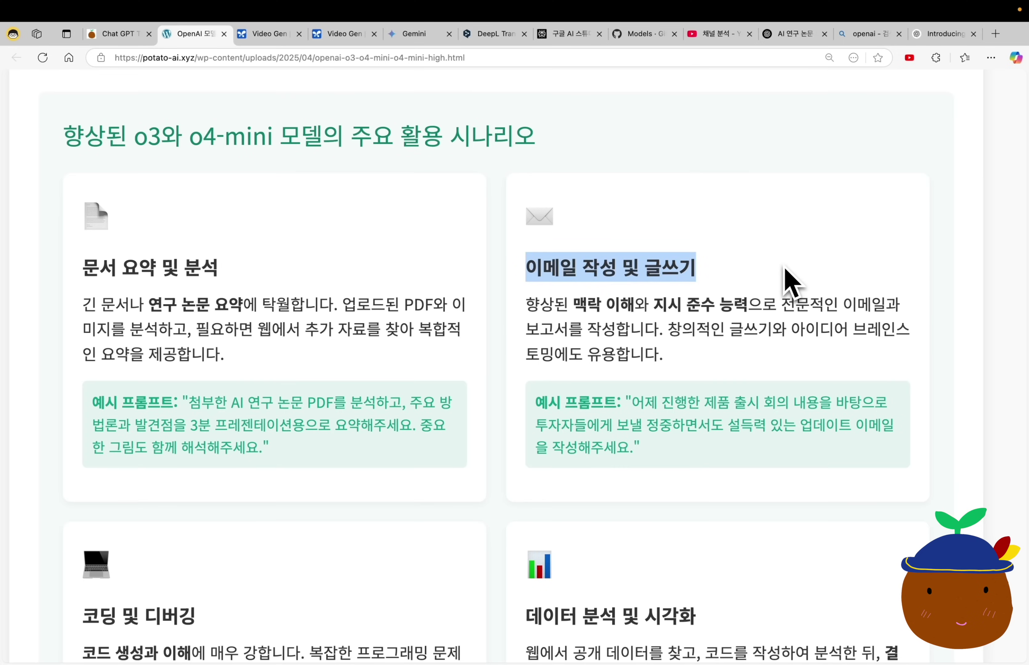
pyautogui.moveTo(644, 402); pyautogui.dragTo(819, 413)
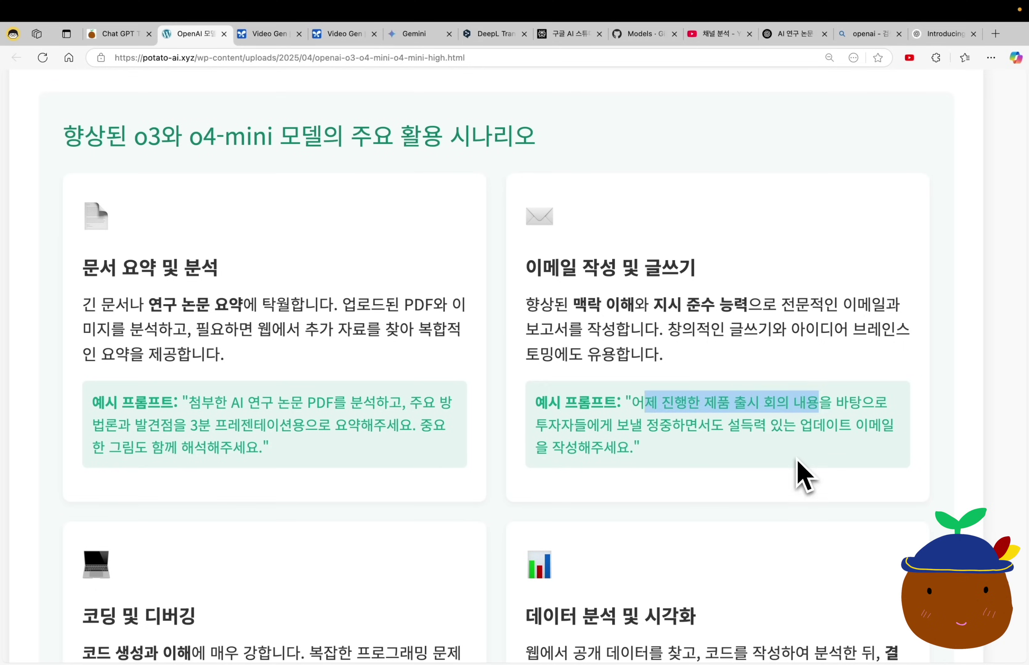
pyautogui.click(803, 476)
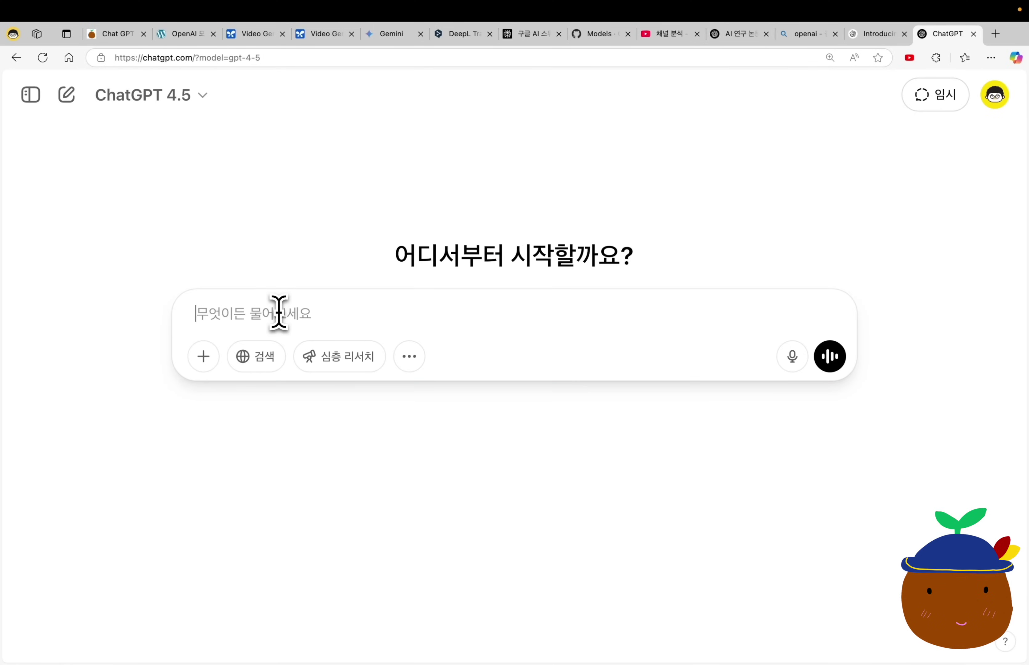
# Send ChatGPT 4.5 the prompt "가상의 회의 내용을 만들어줘. 감자나라ai 브랜드의 AI 관련 강의가 너무 좋아서, 기업과 콘텐츠 제휴를 하면 좋겠다는 회의 내용을 요약한 것을 가상으로 만들어줘.".
pyautogui.write('가상의 회의 내용을 만들어줘. 감자나라ai 브랜드의 AI 관련 강의가 너무 좋아서, 기업과 콘텐츠 제휴를 하면 좋겠다는 회의 내용을 요약한 것을 가상으로 만들어줘.')
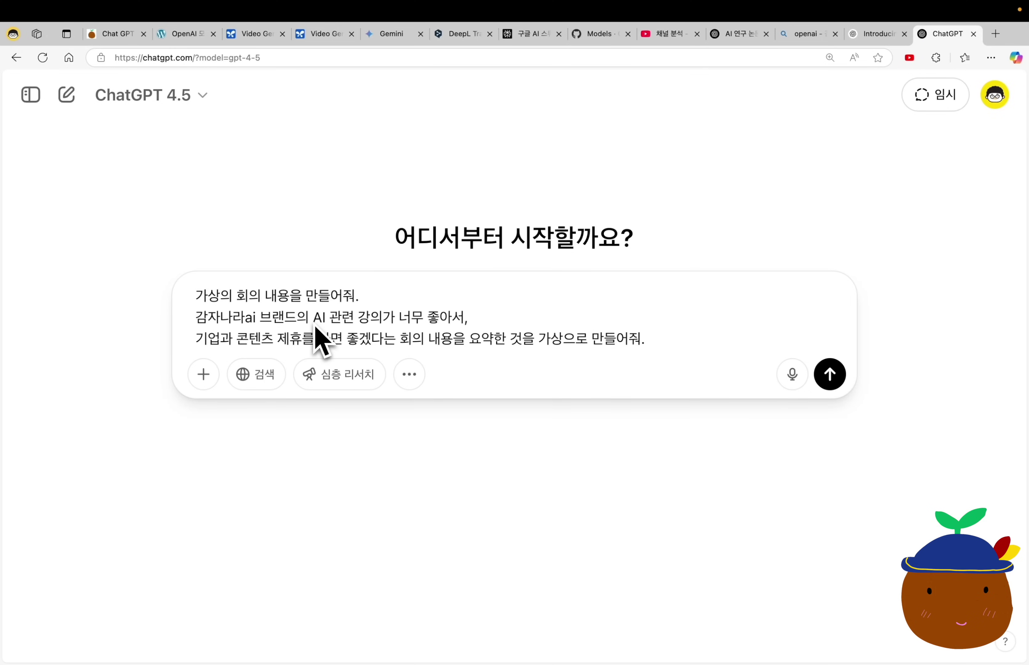
pyautogui.press('Return')
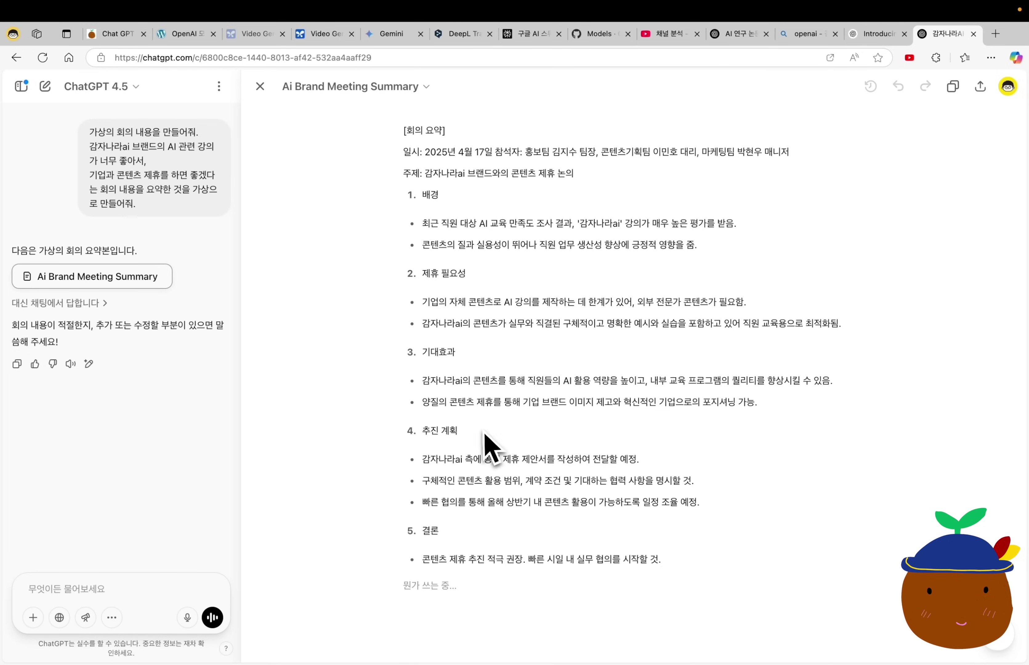
pyautogui.moveTo(675, 565); pyautogui.dragTo(319, 333)
pyautogui.click(320, 335)
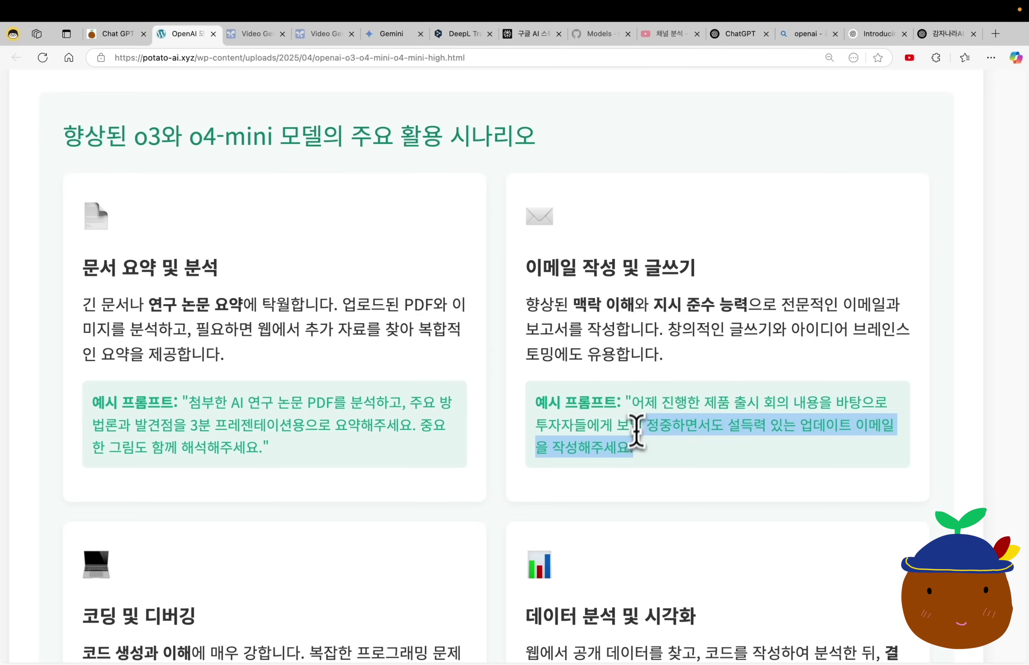
# Send the article's investor update email prompt to o3, adding "아래는 회의내용이야." and the copied fictional meeting summary below it.
pyautogui.moveTo(636, 422); pyautogui.dragTo(628, 402)
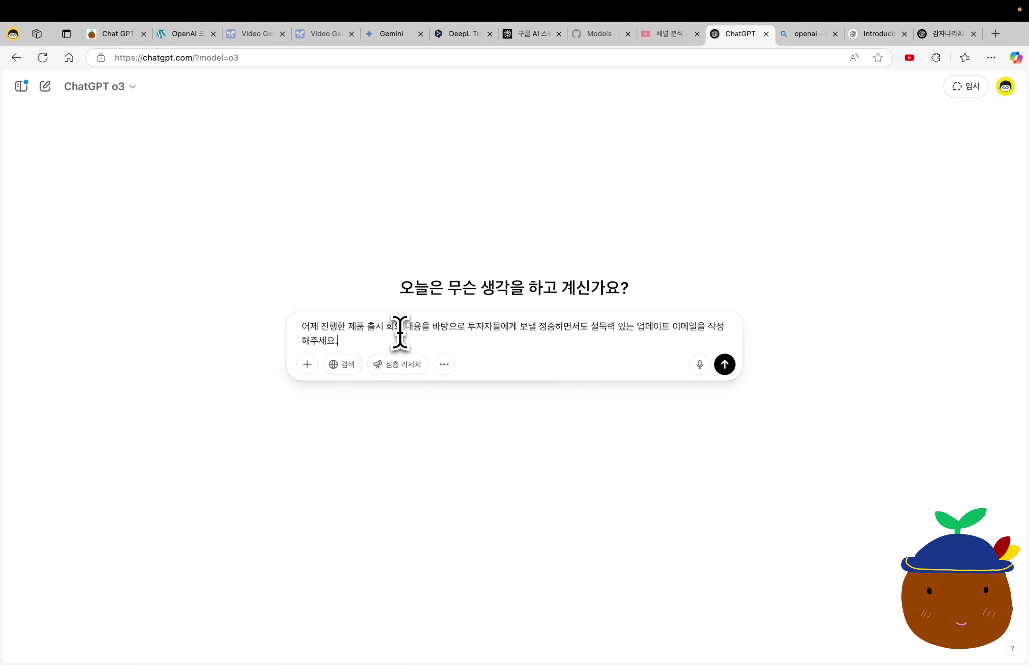
pyautogui.hotkey('shift', 'Return')
pyautogui.write('아래는 회의내용이야.')
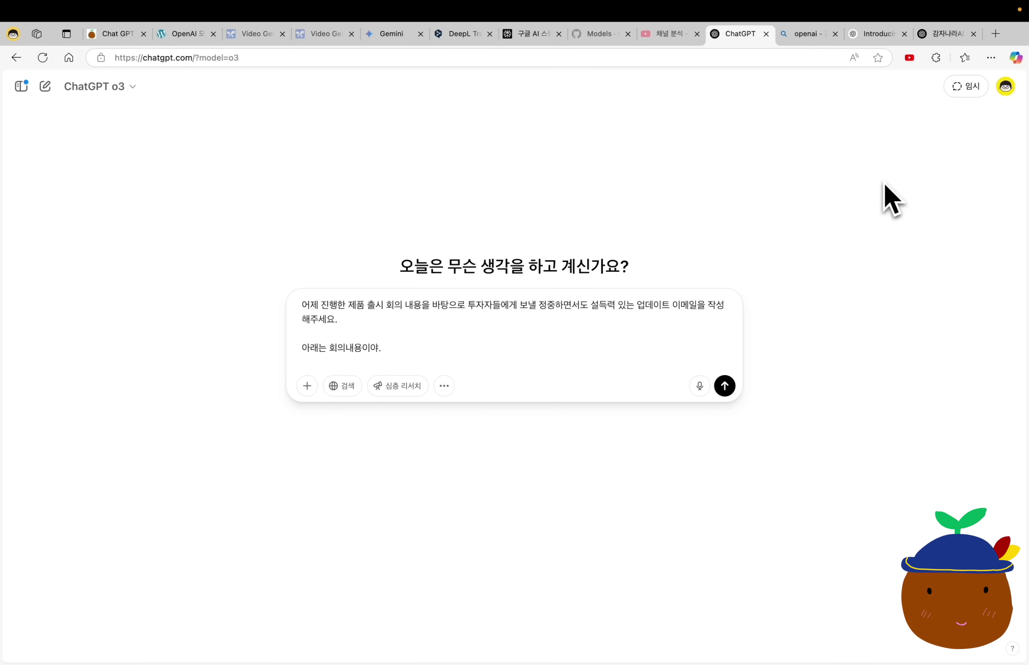
pyautogui.moveTo(403, 129); pyautogui.dragTo(712, 558)
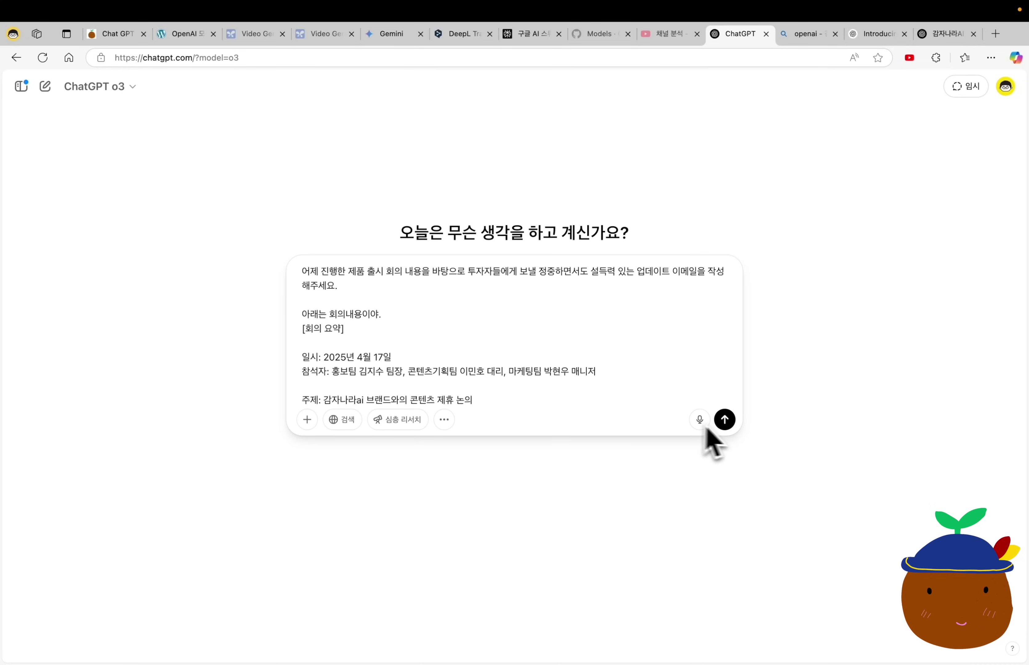
pyautogui.click(725, 420)
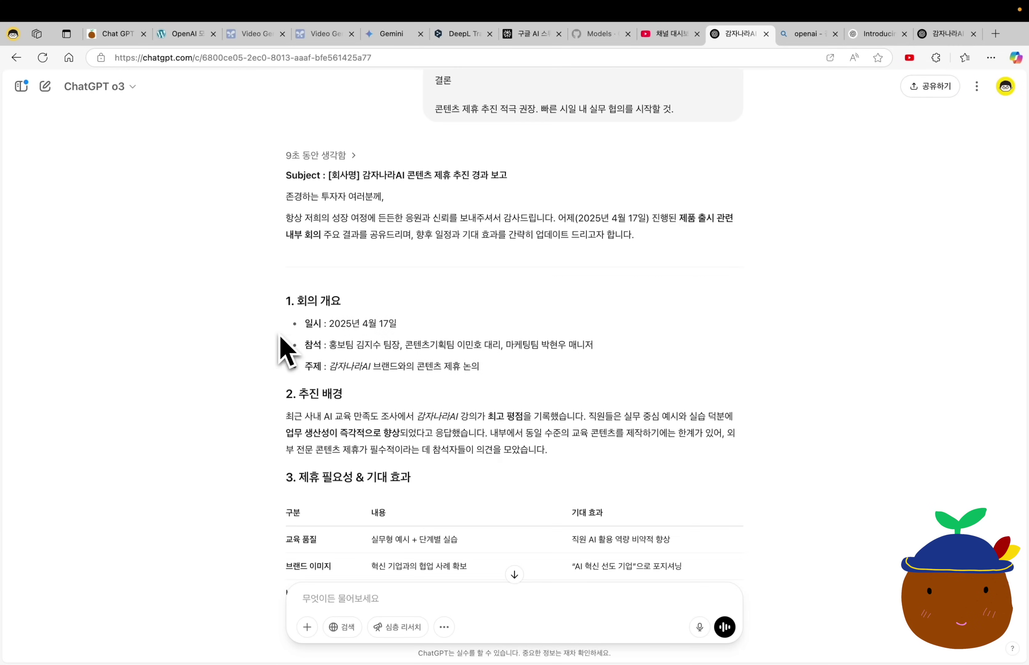
# Read through the generated investor email, from the greeting and meeting overview to the expected effects and action plan.
pyautogui.moveTo(286, 203); pyautogui.dragTo(394, 206)
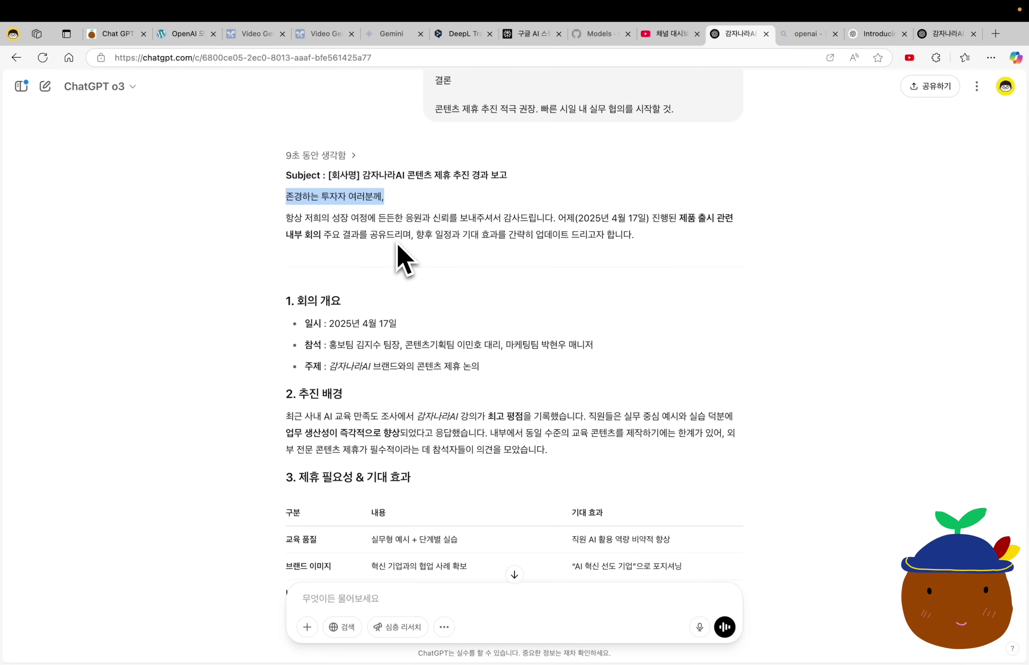
pyautogui.scroll(3, 616, 377)
pyautogui.scroll(-4, 615, 377)
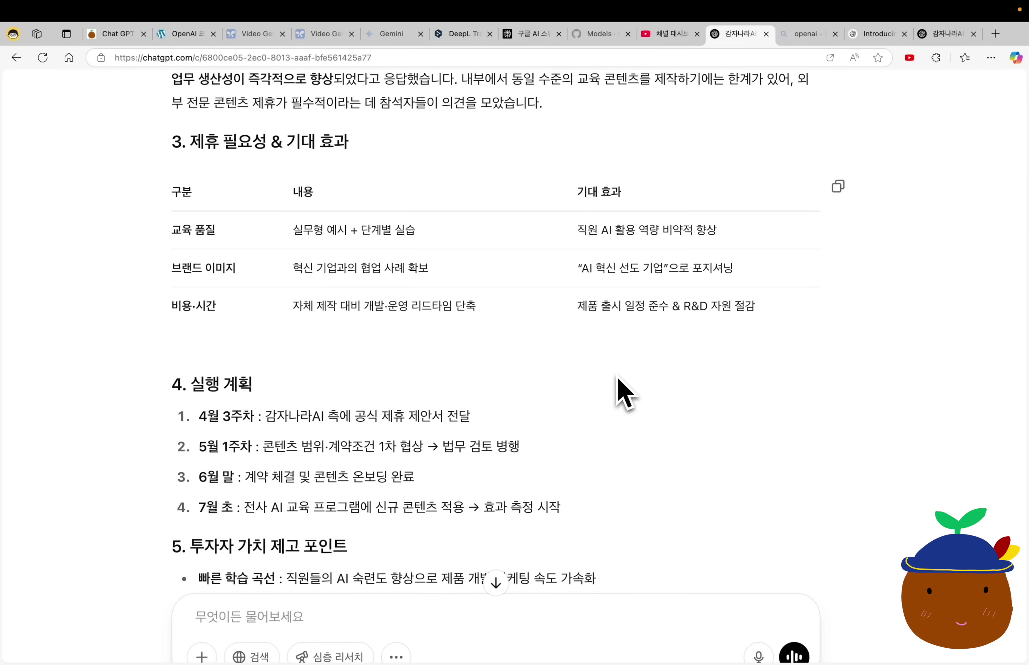
pyautogui.scroll(-2, 618, 381)
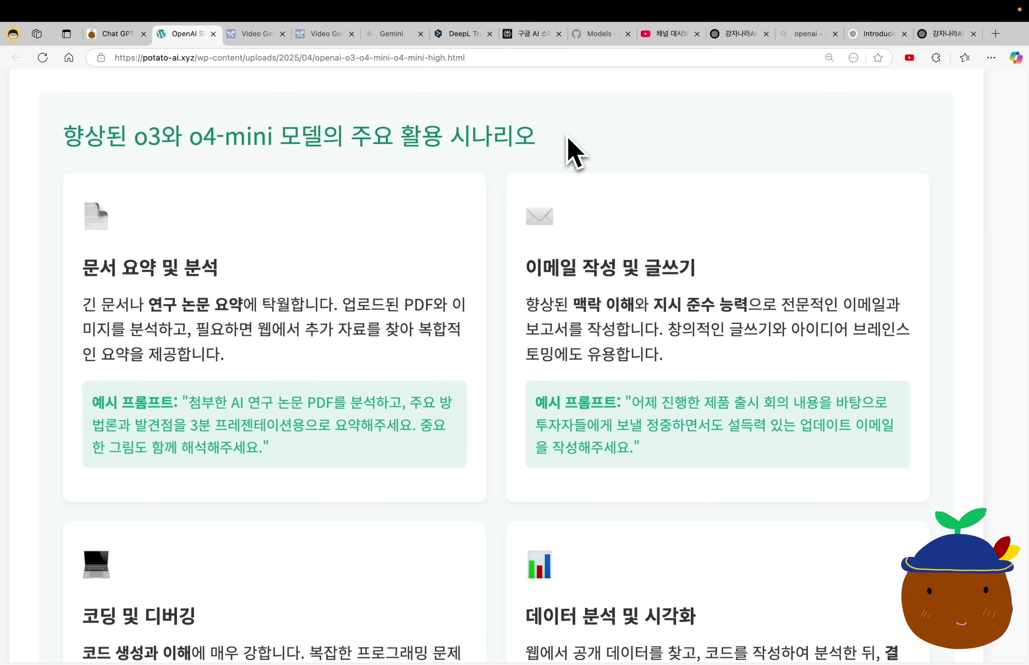
# Send o3 the article's data analysis prompt "최근 5년간 글로벌 AI 투자 추세를 분석하고, 지역별 분포와 주요 성장 분야를 하이라이트하는 시각적 대시보드를 만들어주세요." in a new chat.
pyautogui.scroll(-7, 575, 152)
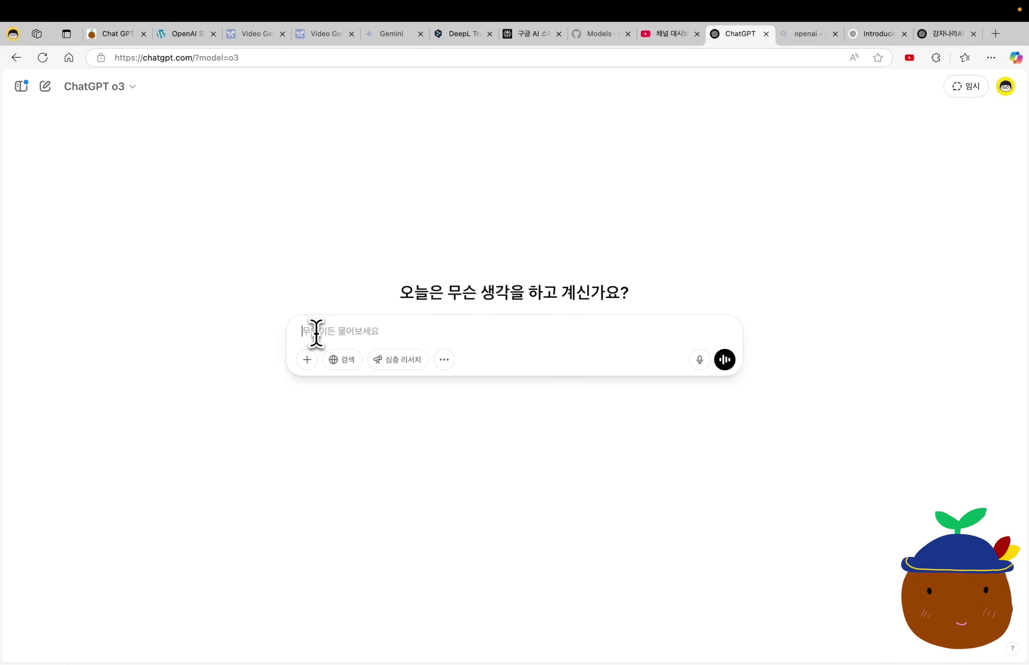
pyautogui.click(315, 333)
pyautogui.write('최근 5년간 글로벌 AI 투자 추세를 분석하고, 지역별 분포와 주요 성장 분야를 하이라이트하는 시각적 대시보드를 만들어주세요.')
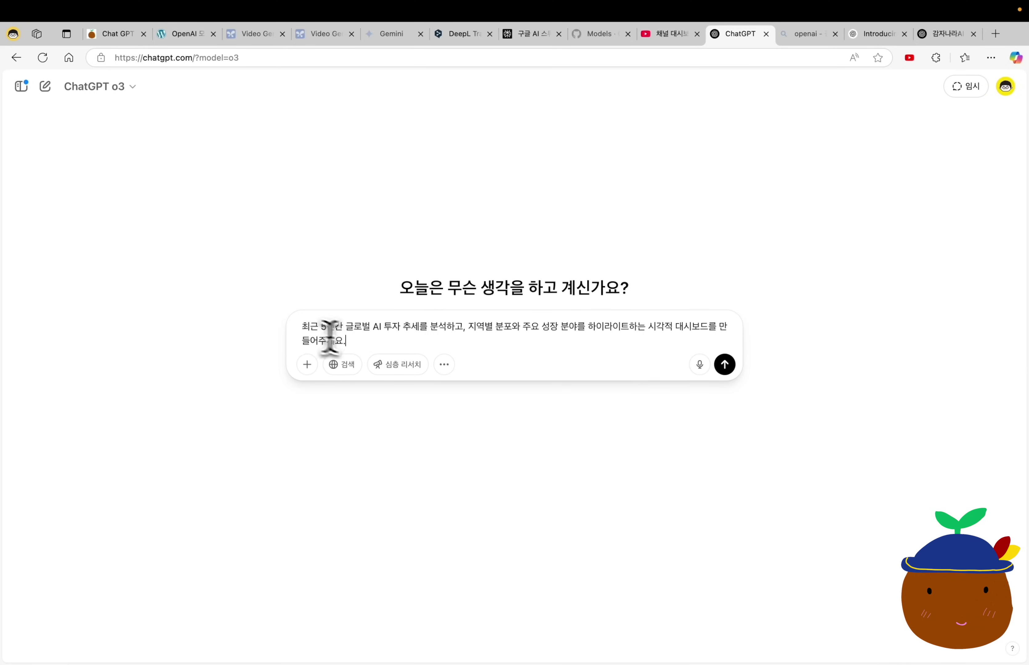
pyautogui.click(469, 327)
pyautogui.hotkey('shift', 'Return')
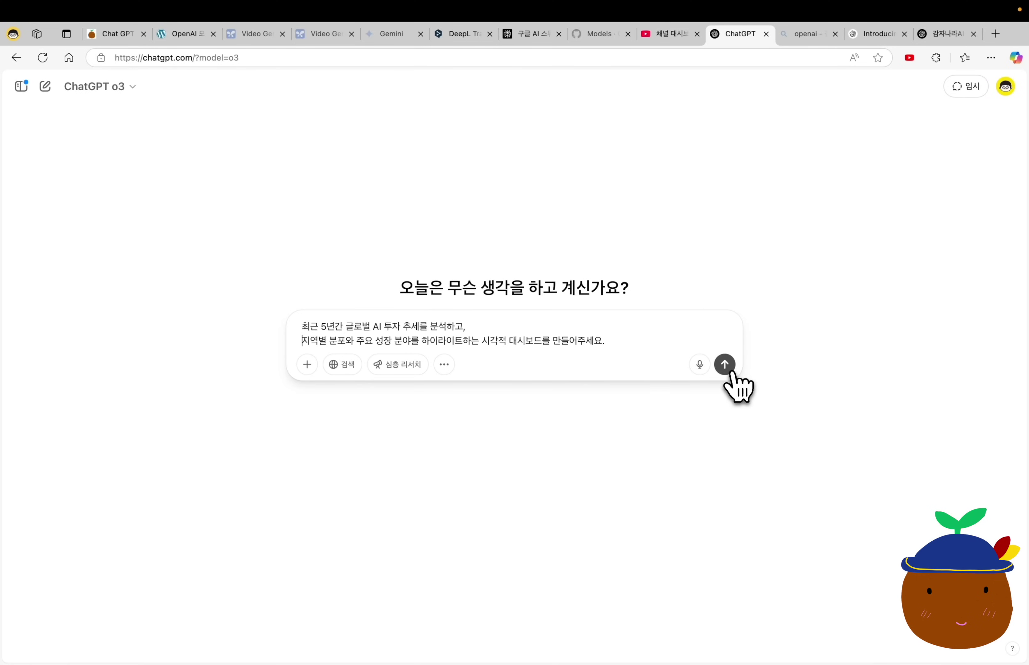
pyautogui.click(724, 364)
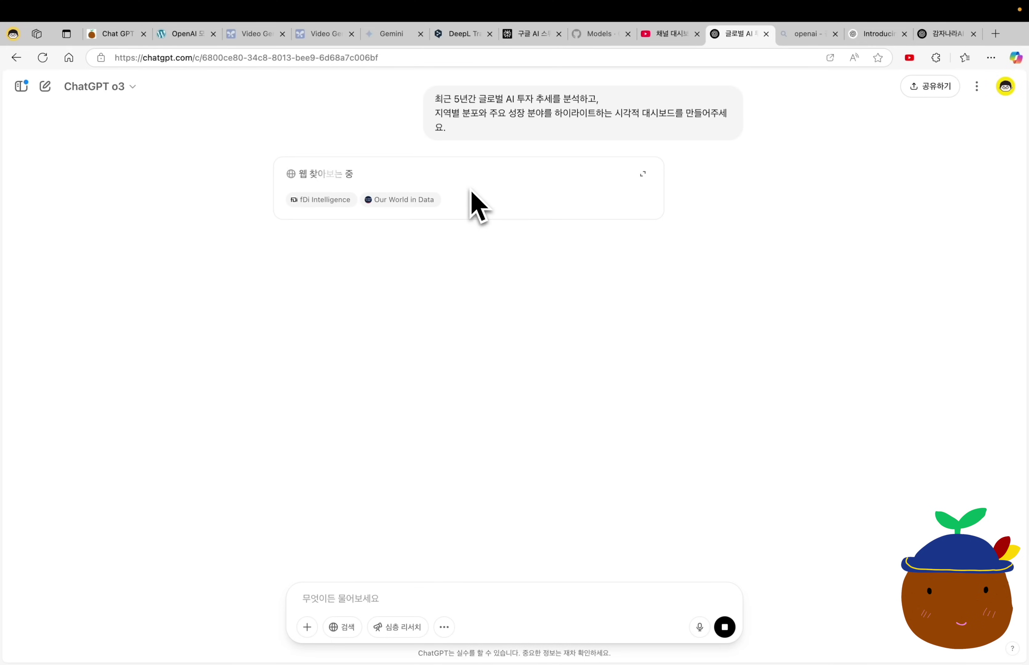
# Expand the running web search and follow o3's reasoning, search queries and sources for the AI investment request.
pyautogui.click(644, 175)
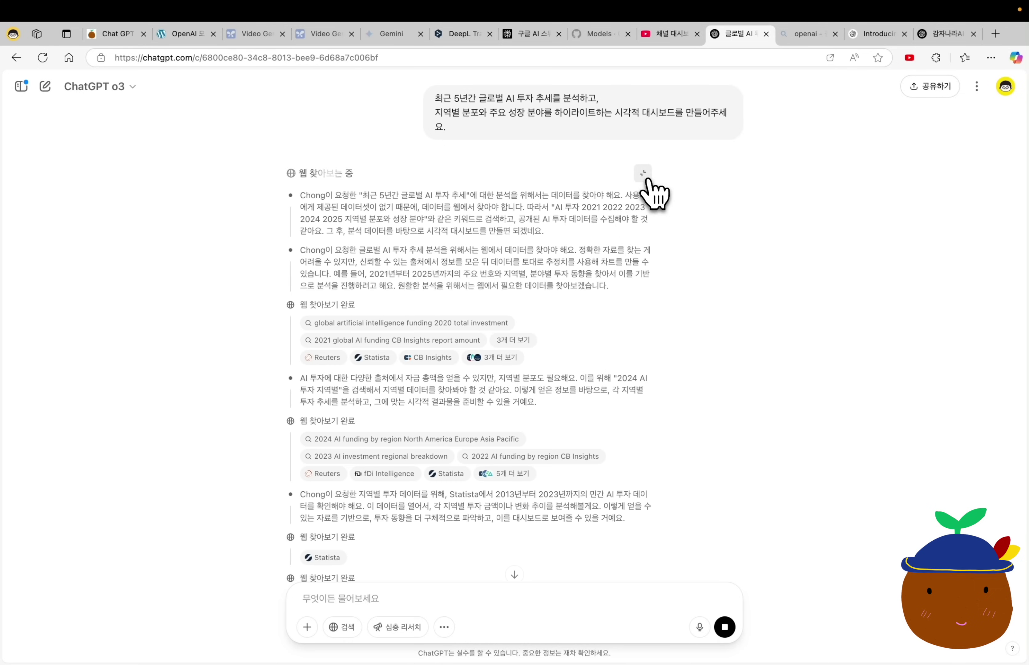
pyautogui.scroll(-2, 506, 232)
pyautogui.scroll(-3, 506, 231)
pyautogui.scroll(-6, 599, 304)
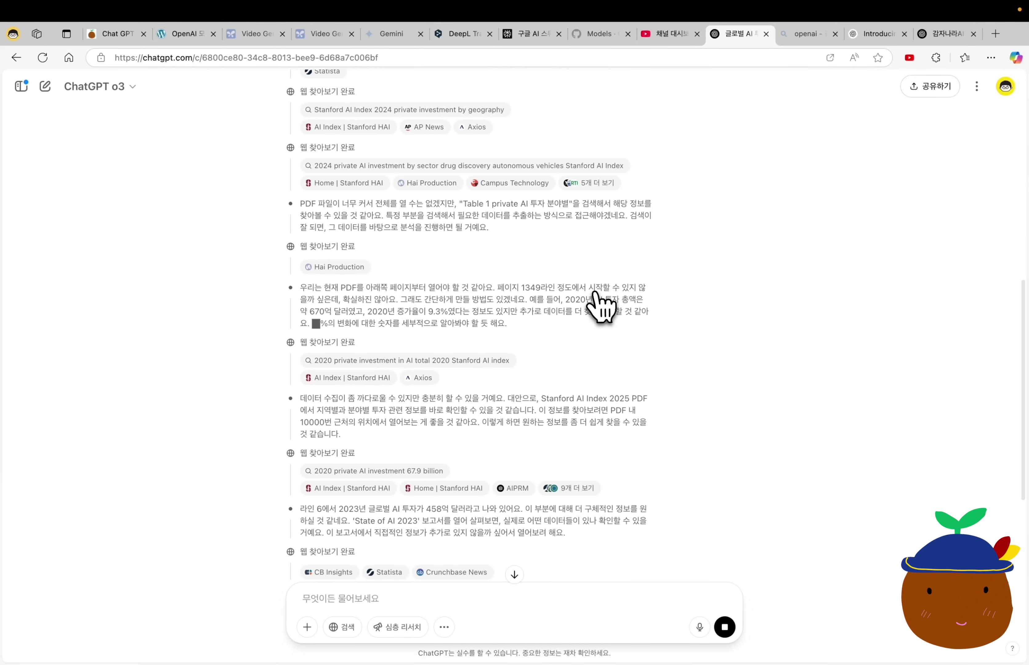
pyautogui.scroll(-2, 598, 305)
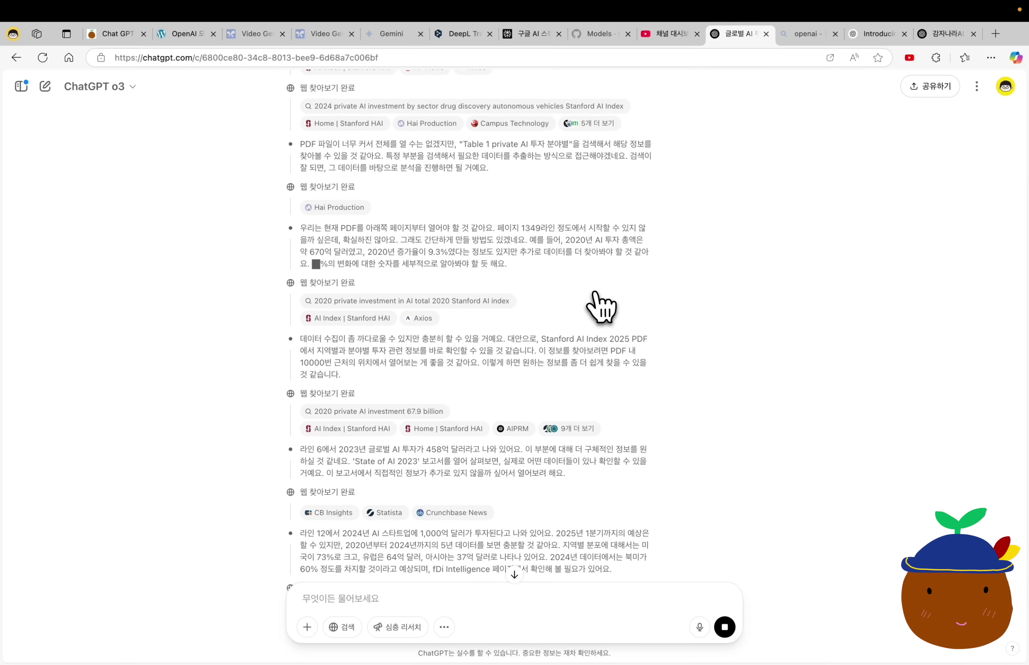
pyautogui.scroll(-3, 599, 304)
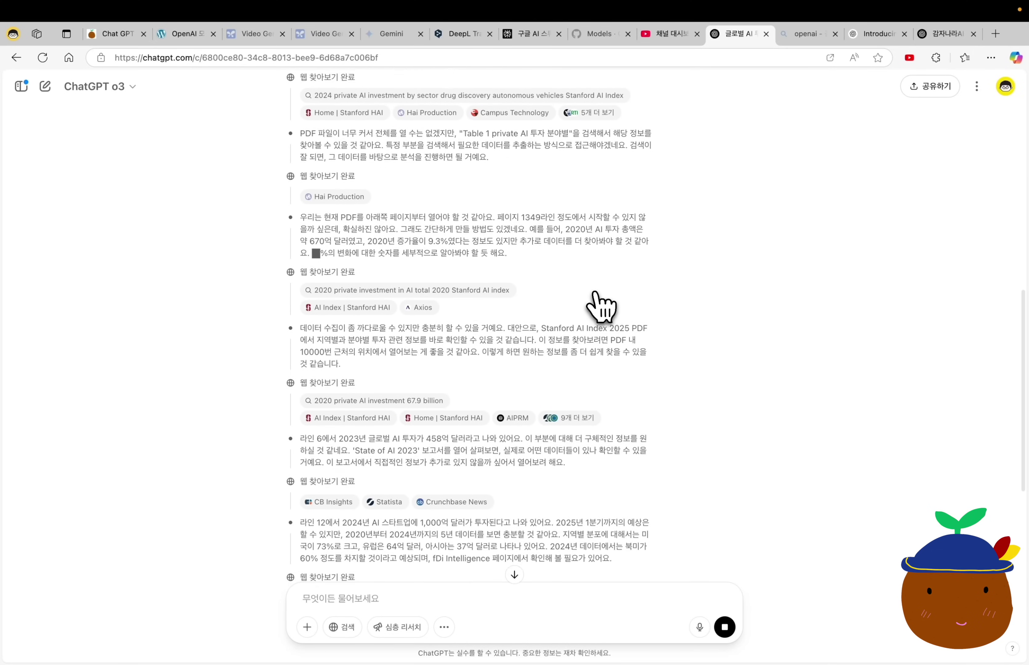
pyautogui.scroll(-5, 598, 305)
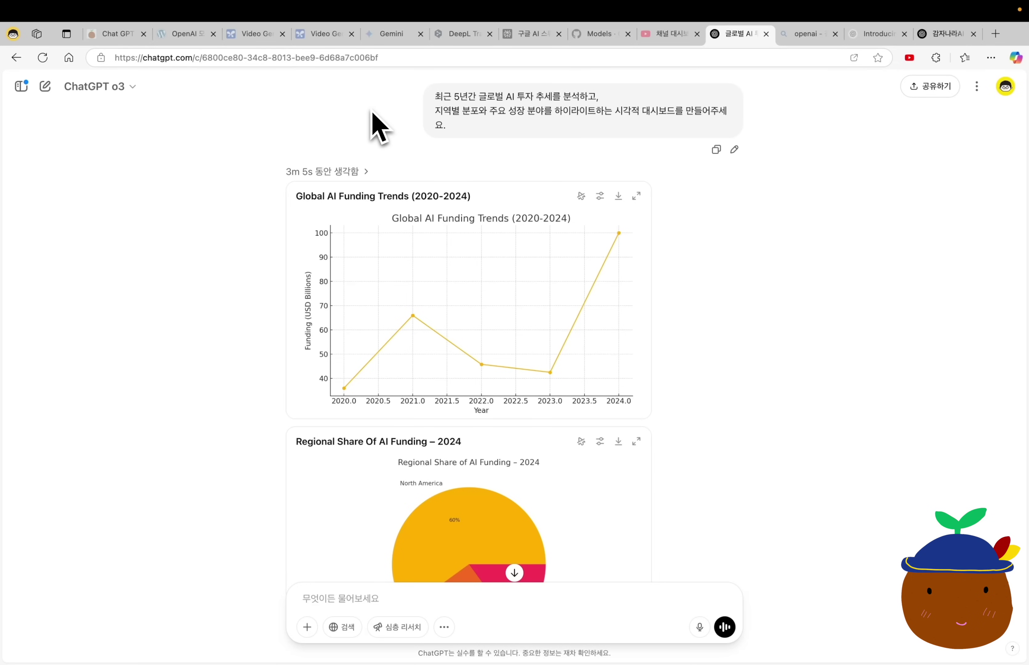
# Expand the reasoning of the completed dashboard answer and review the request's wording on the five-year trend and visual dashboard.
pyautogui.click(364, 171)
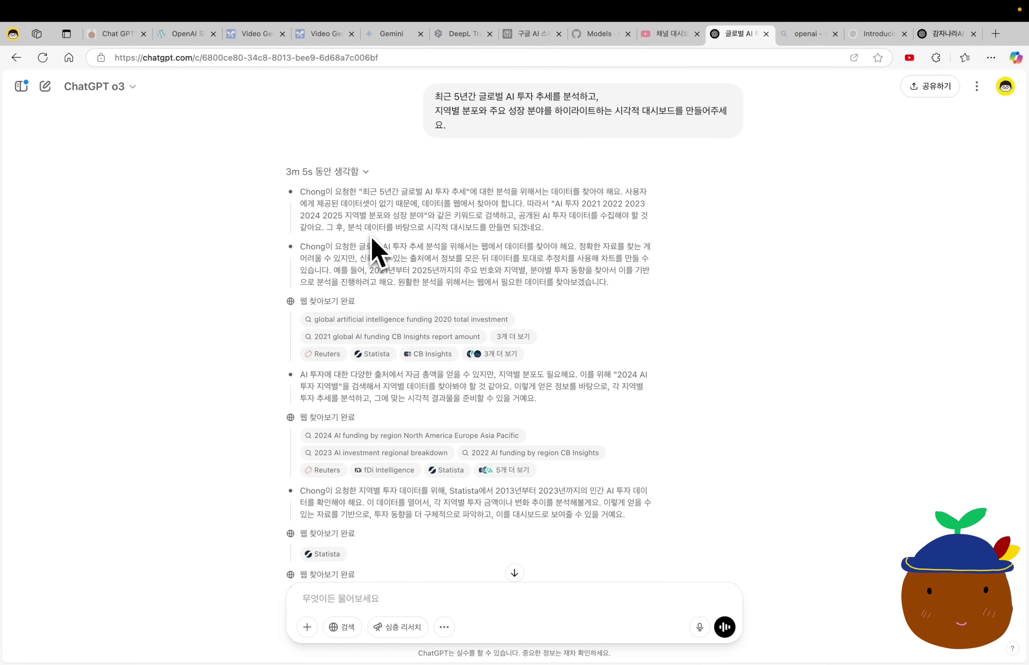
pyautogui.scroll(-3, 373, 248)
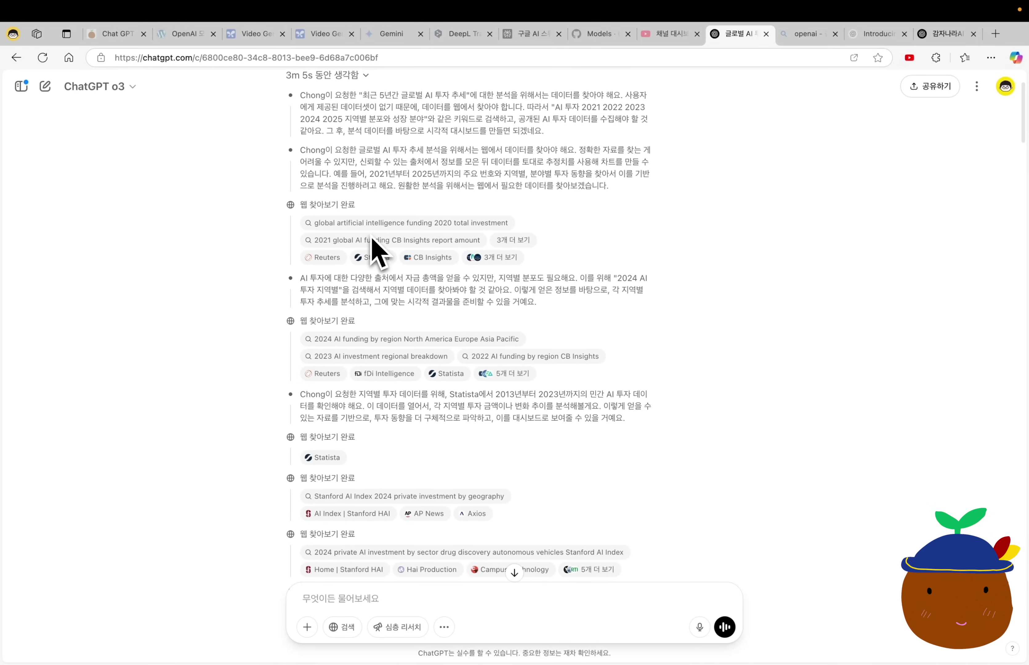
pyautogui.scroll(-3, 373, 247)
pyautogui.moveTo(409, 117); pyautogui.dragTo(710, 134)
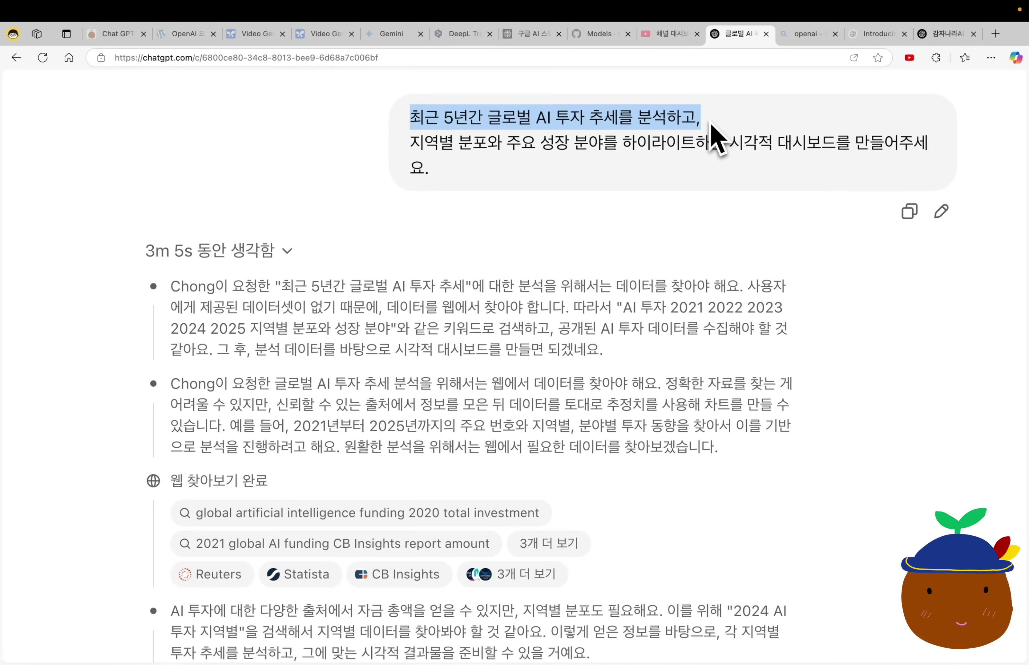
pyautogui.moveTo(730, 142); pyautogui.dragTo(842, 143)
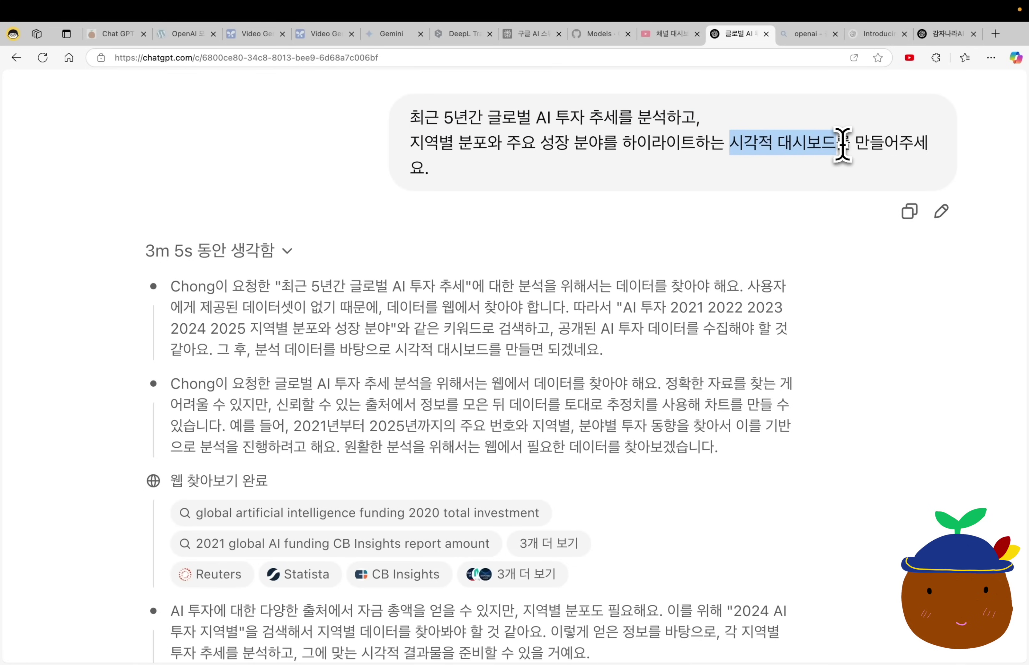
pyautogui.click(675, 247)
# Read o3's reasoning and web searches on regional AI funding, up to the passage on extracting data from the oversized PDF.
pyautogui.scroll(-3, 673, 247)
pyautogui.scroll(-5, 673, 236)
pyautogui.scroll(-4, 677, 250)
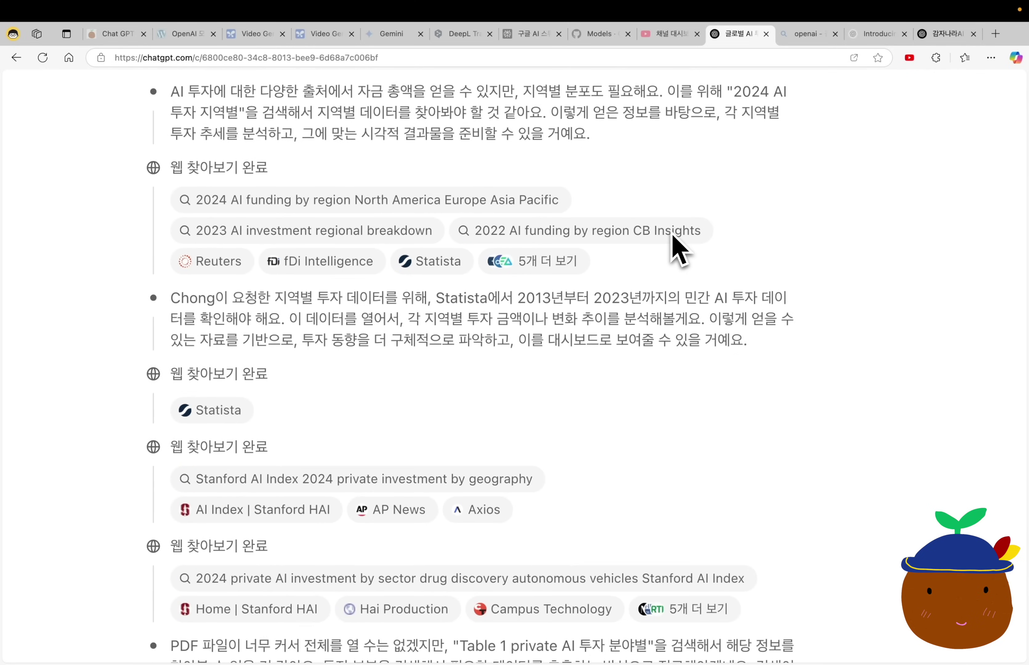
pyautogui.scroll(-2, 677, 251)
pyautogui.scroll(-4, 673, 235)
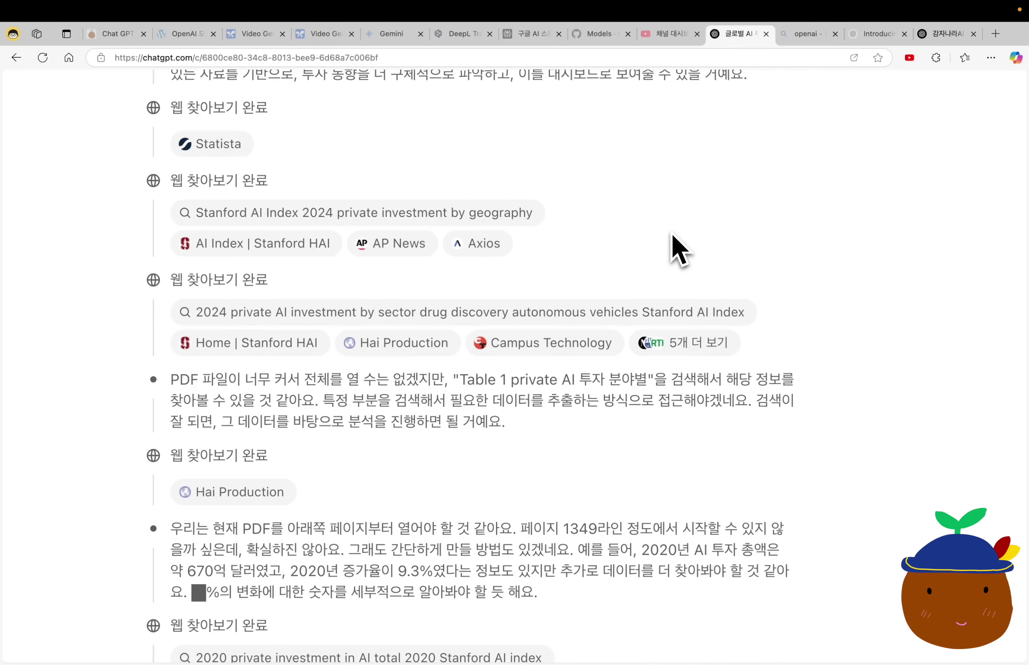
pyautogui.scroll(-2, 676, 250)
pyautogui.moveTo(170, 271); pyautogui.dragTo(444, 268)
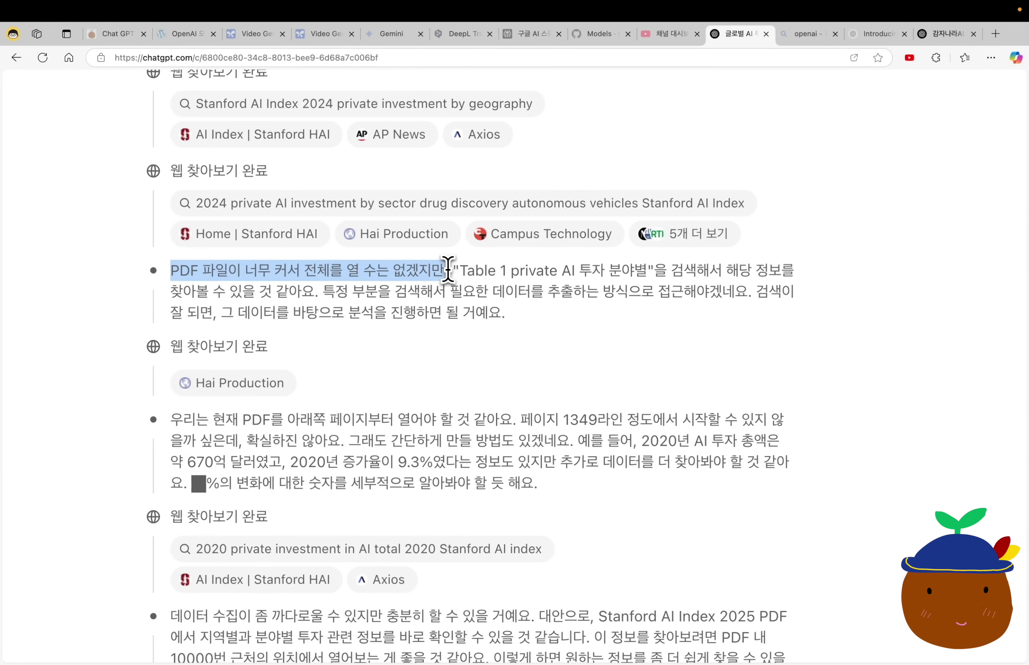
pyautogui.moveTo(323, 291); pyautogui.dragTo(758, 305)
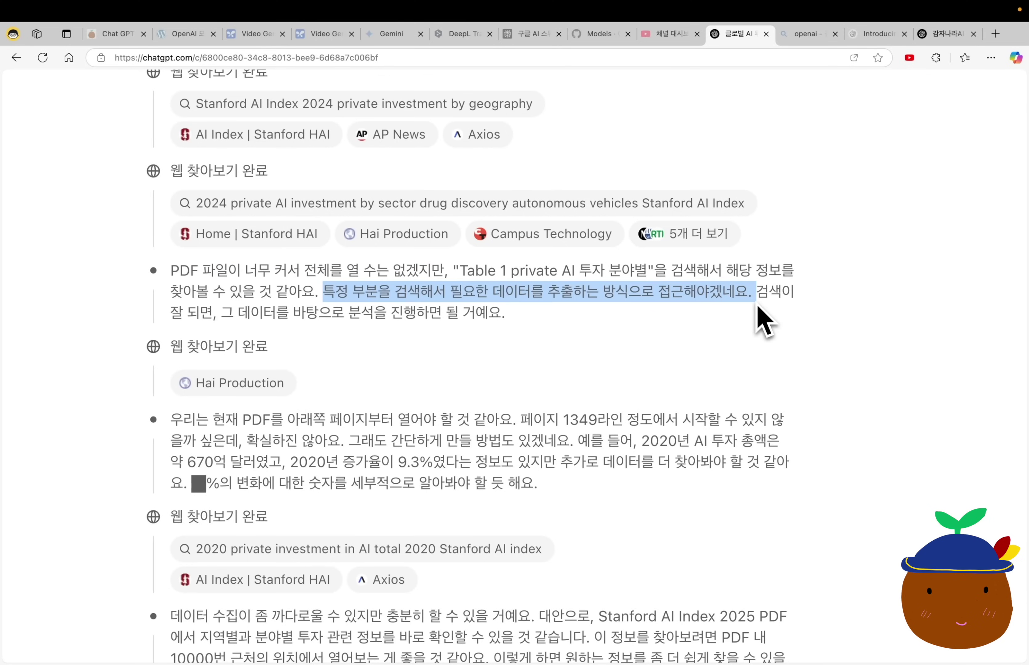
# Follow the rest of the reasoning log, covering the 2020 investment figures, regional distribution, growth sectors and planned charts.
pyautogui.scroll(-8, 623, 391)
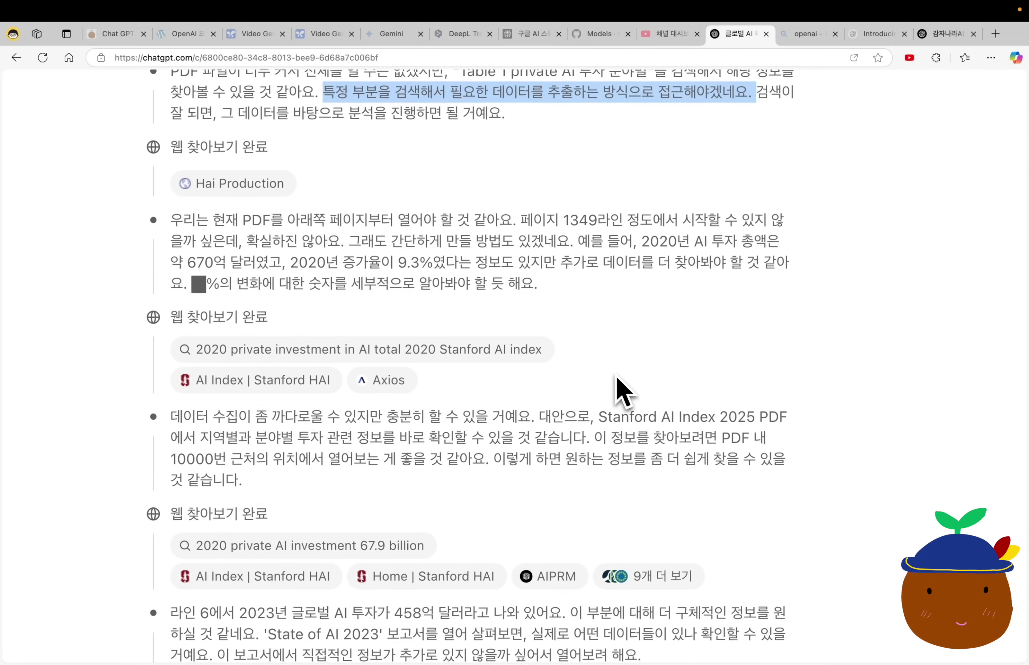
pyautogui.scroll(-6, 623, 391)
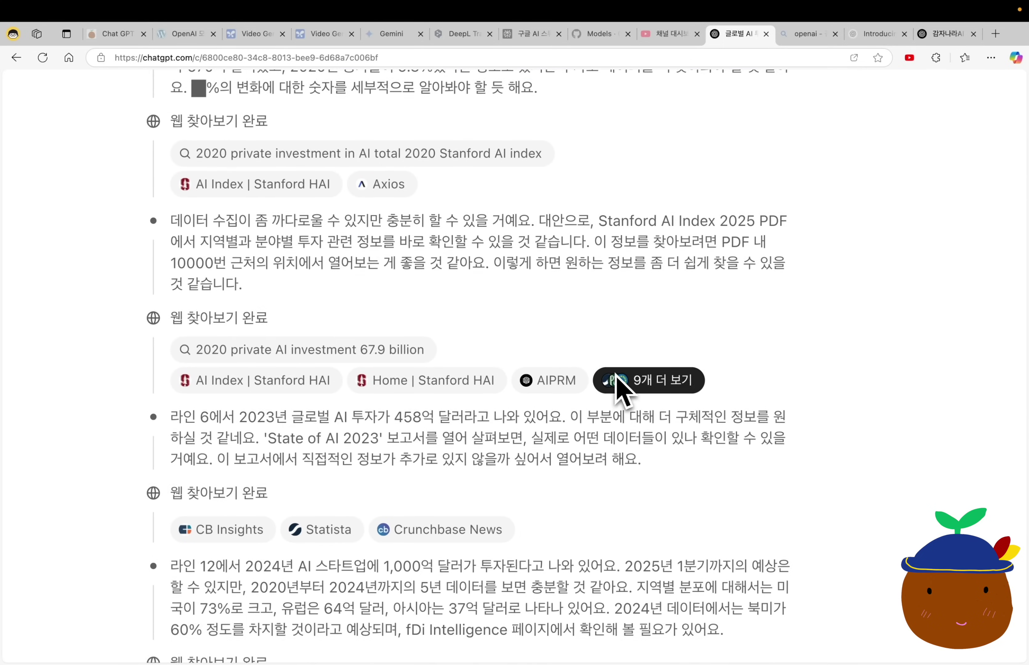
pyautogui.scroll(-7, 622, 391)
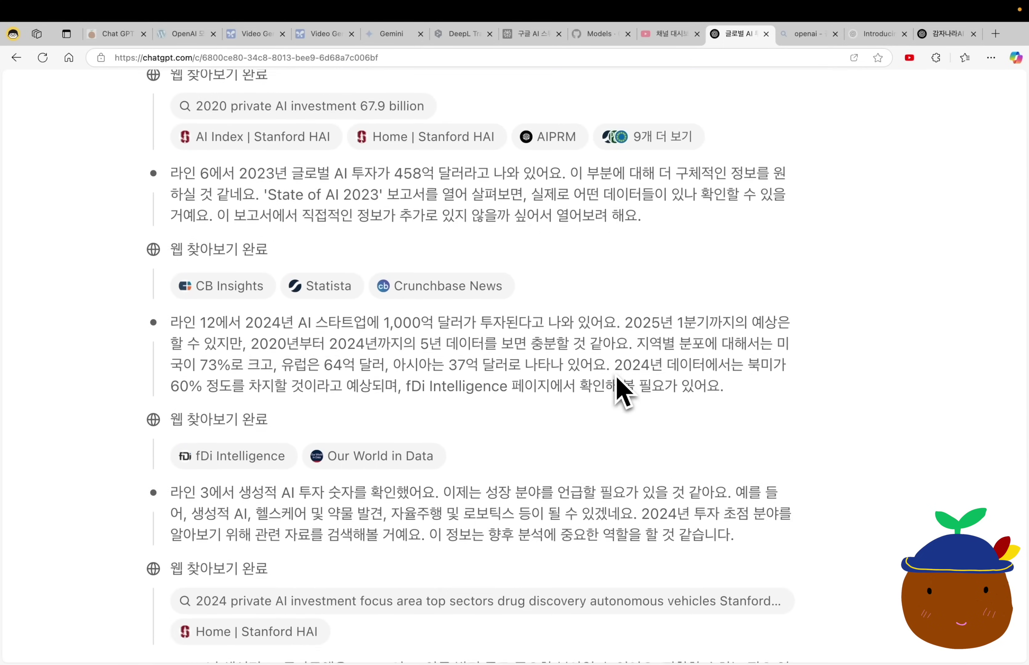
pyautogui.scroll(-10, 622, 392)
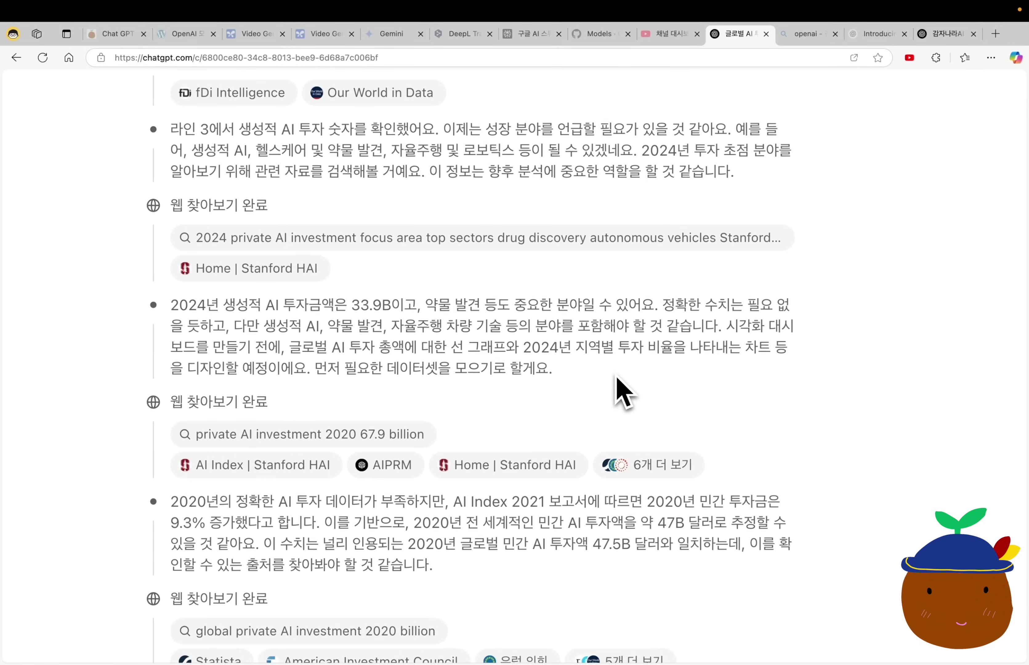
pyautogui.scroll(-15, 622, 392)
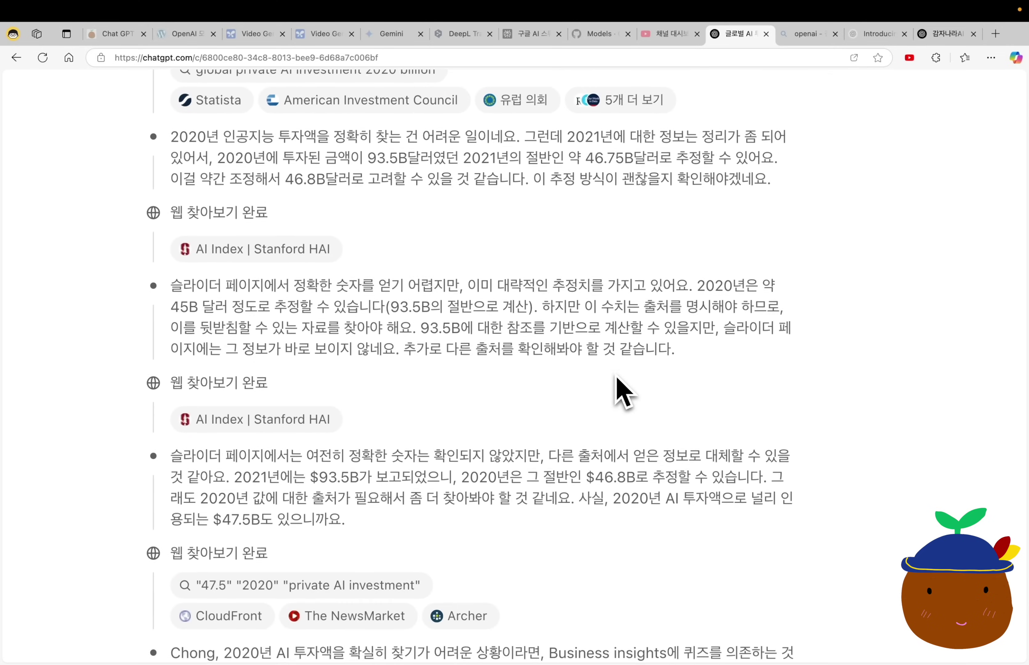
pyautogui.scroll(-8, 623, 391)
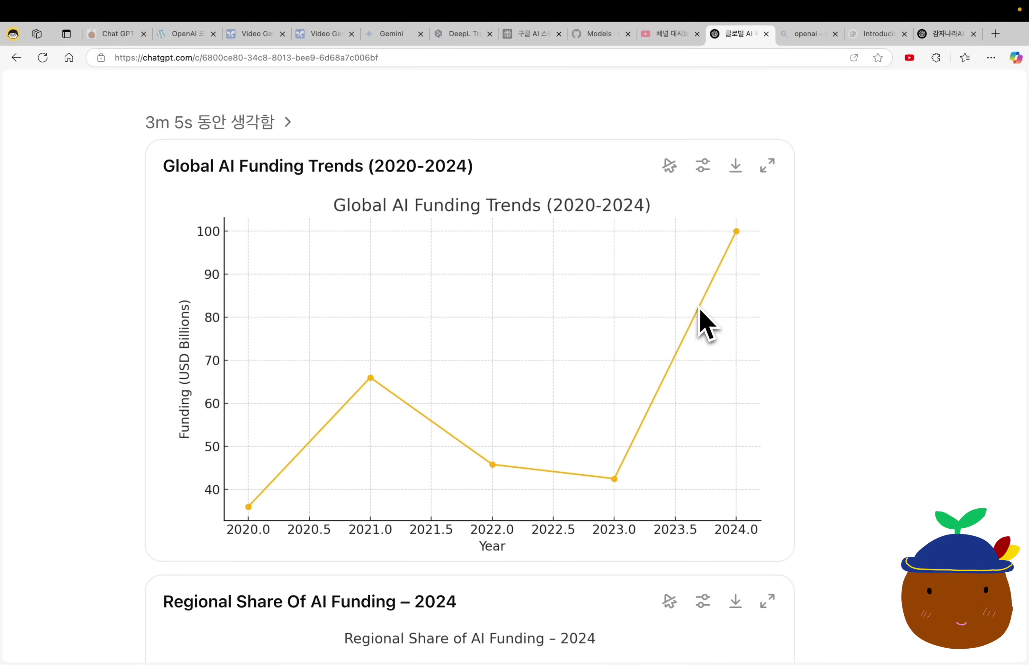
# View the dashboard's charts for global AI funding trends, 2024 regional share and generative AI funding growth.
pyautogui.scroll(-7, 701, 322)
pyautogui.scroll(-4, 700, 322)
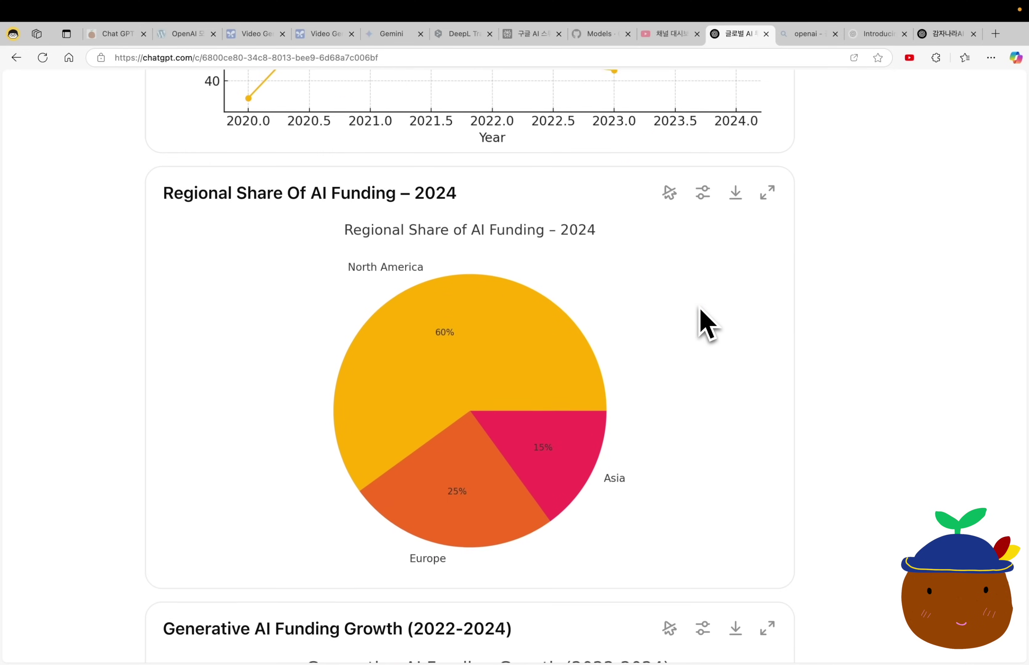
pyautogui.scroll(-10, 294, 534)
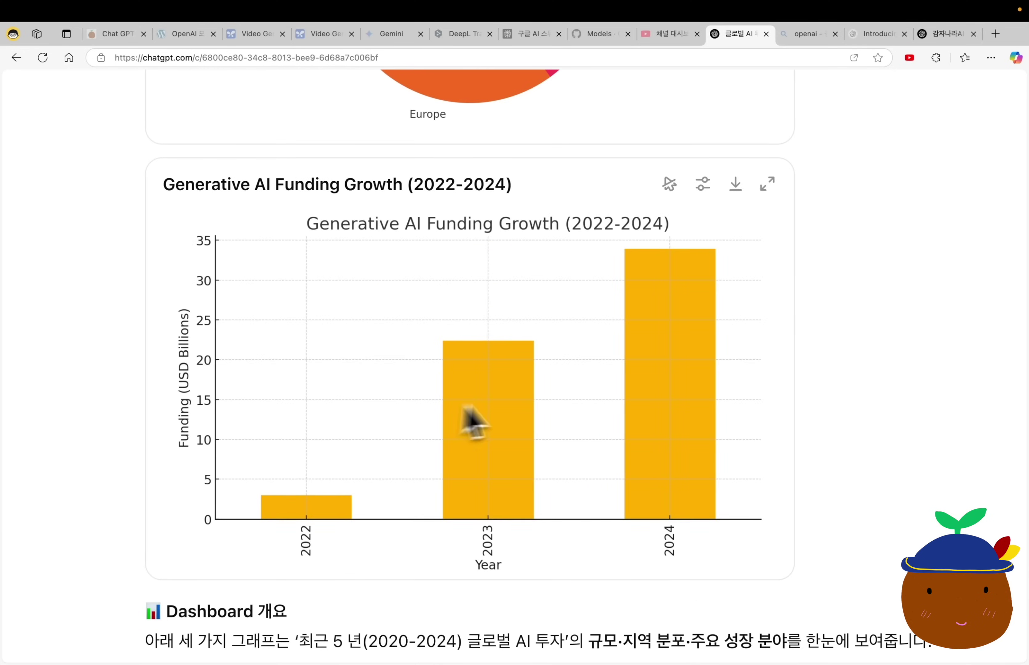
pyautogui.scroll(-7, 681, 408)
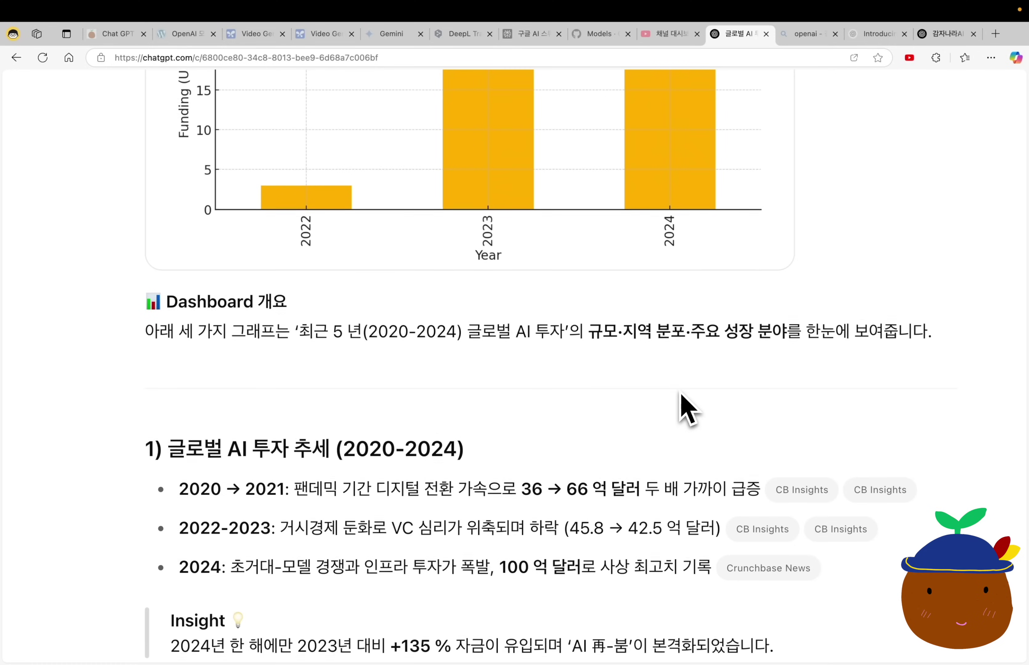
# Read the written dashboard analysis from the 2020-2024 trend and its cited sources through regional shares to the closing summary.
pyautogui.scroll(-3, 683, 395)
pyautogui.moveTo(836, 379)
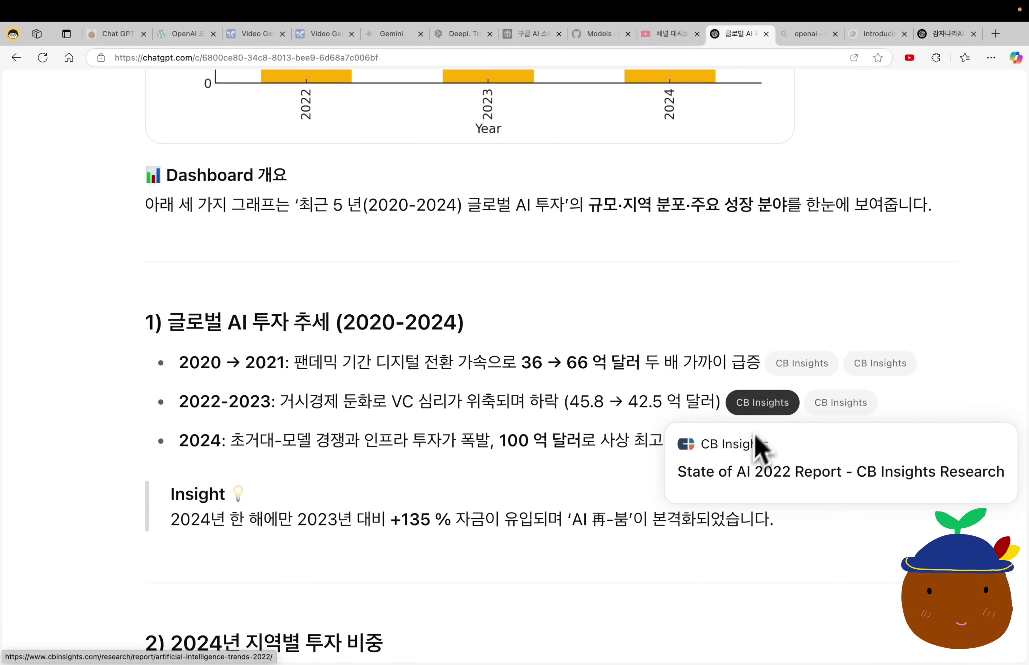
pyautogui.moveTo(814, 408)
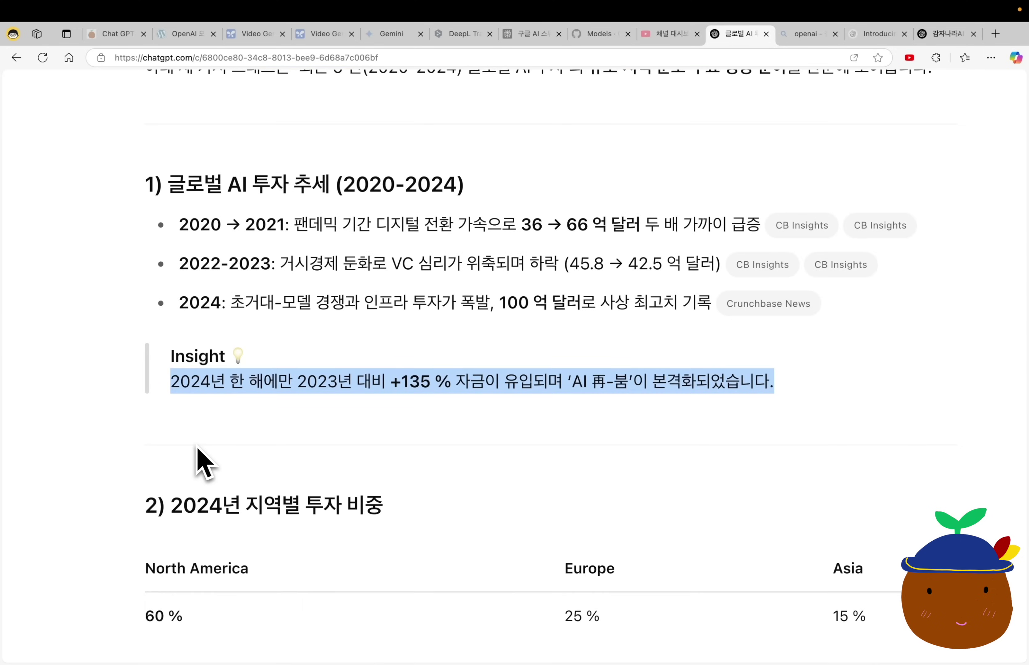
pyautogui.scroll(-7, 197, 448)
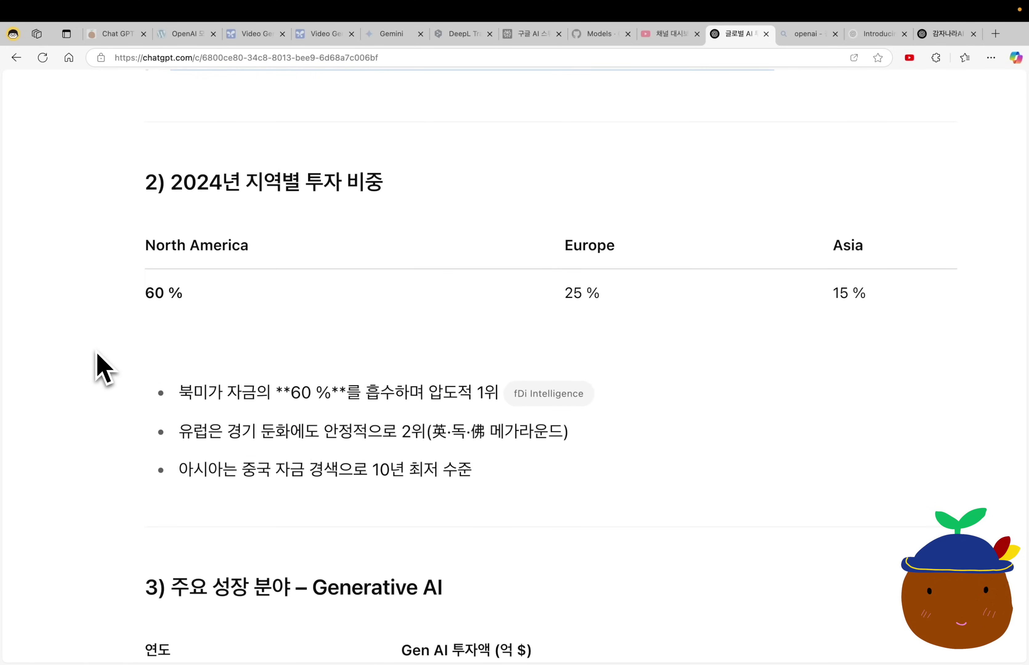
pyautogui.scroll(-5, 102, 367)
pyautogui.scroll(-1, 101, 368)
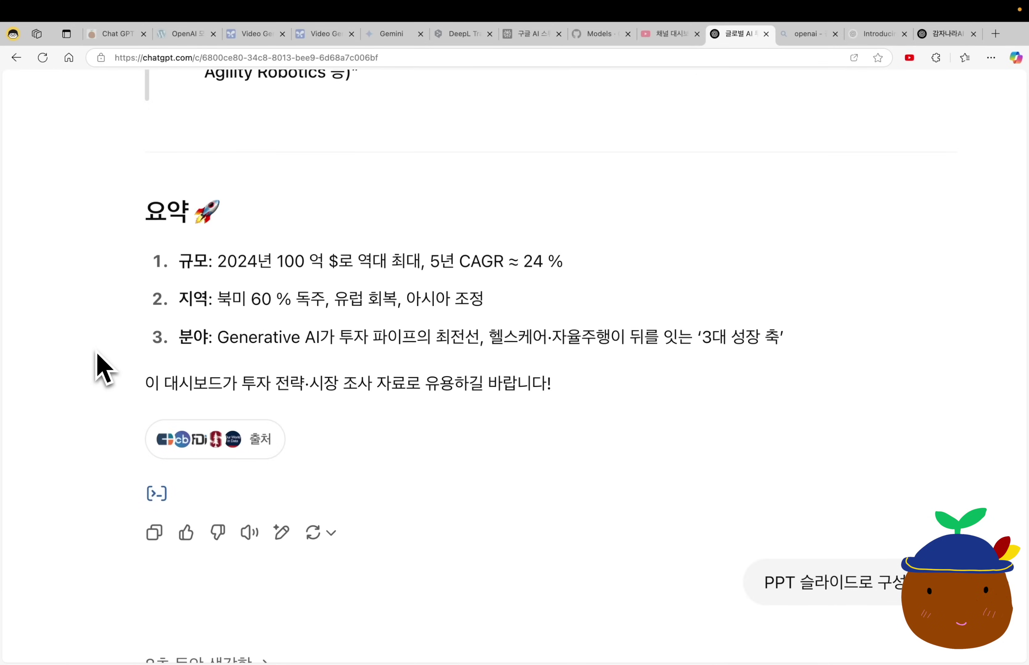
# Go to the follow-up request "PPT 슬라이드로 구성해줘" and expand the reasoning behind the generated PowerPoint file.
pyautogui.scroll(-5, 102, 370)
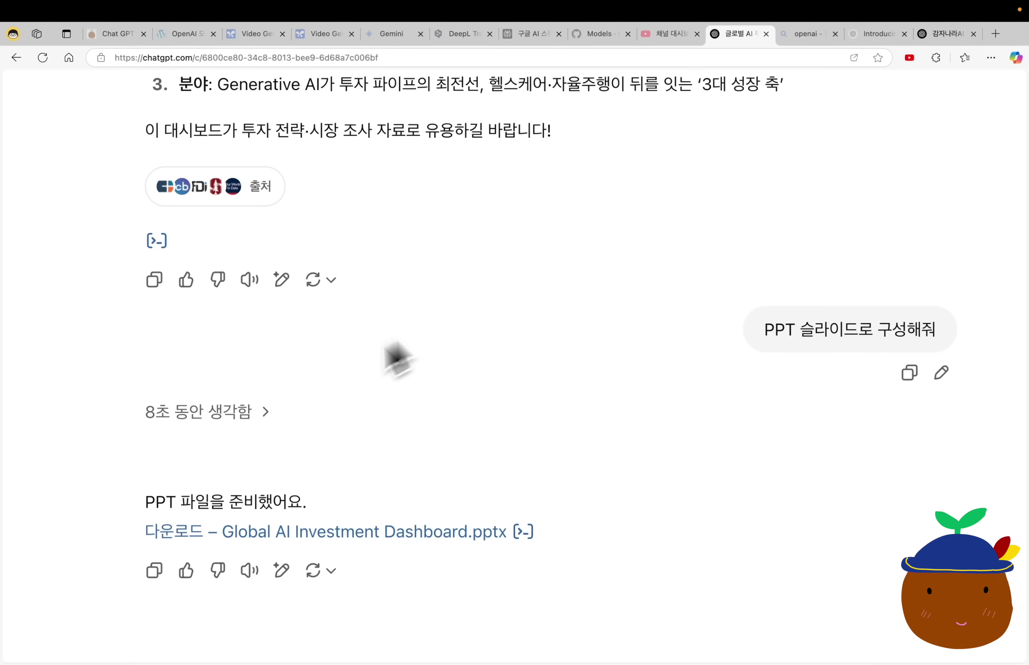
pyautogui.click(253, 413)
pyautogui.scroll(-1, 495, 387)
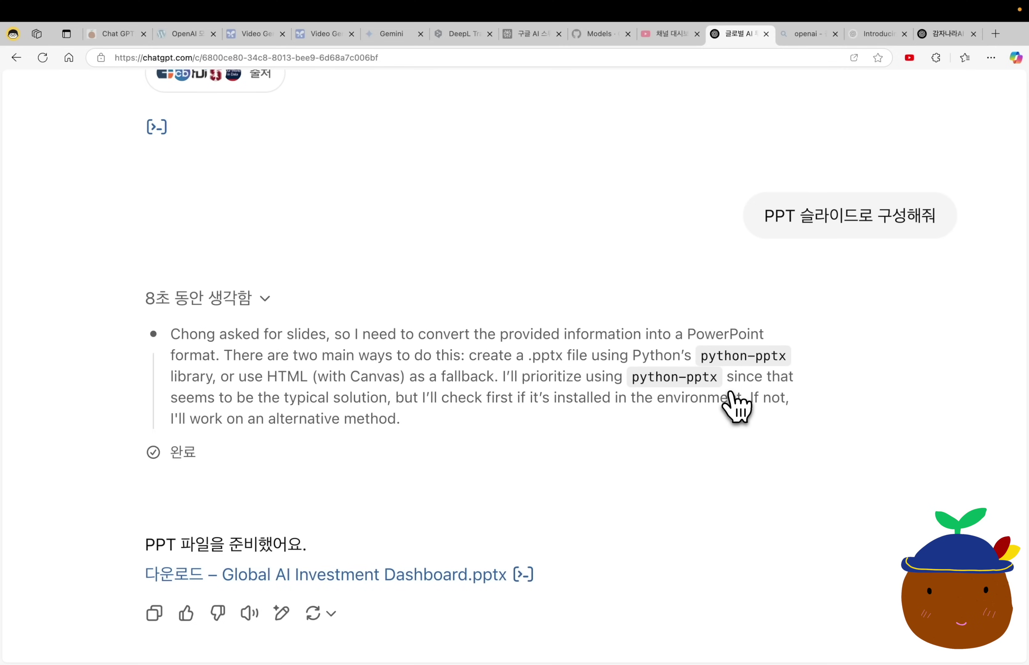
pyautogui.scroll(-3, 562, 461)
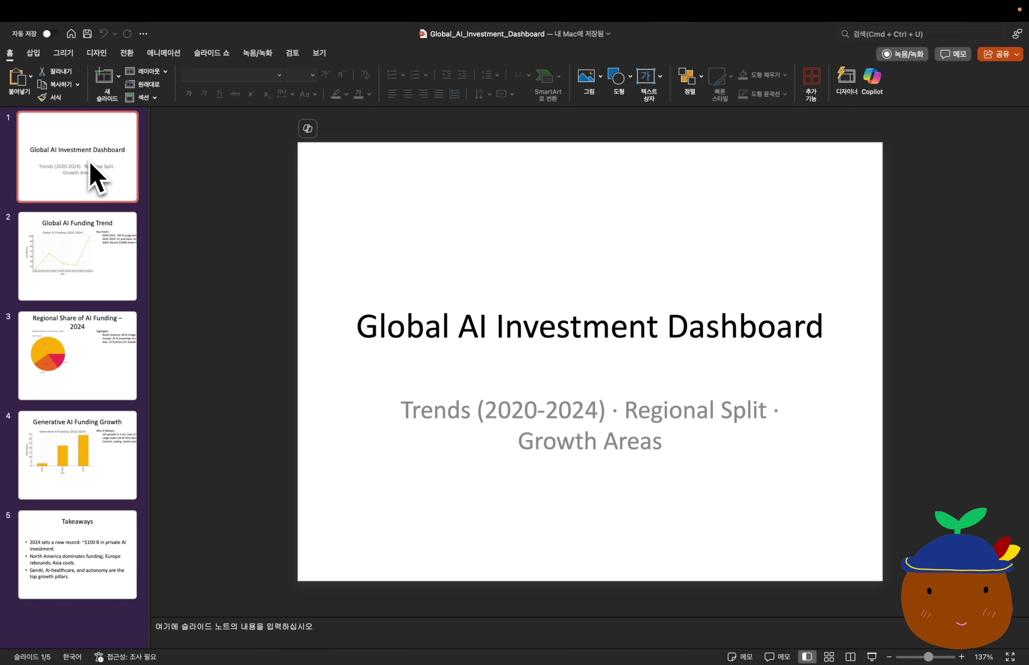
# In PowerPoint, page through the Global_AI_Investment_Dashboard deck from the title slide to Takeaways.
pyautogui.press('Down')
pyautogui.press('Down')
pyautogui.press('Down')
pyautogui.press('Down')
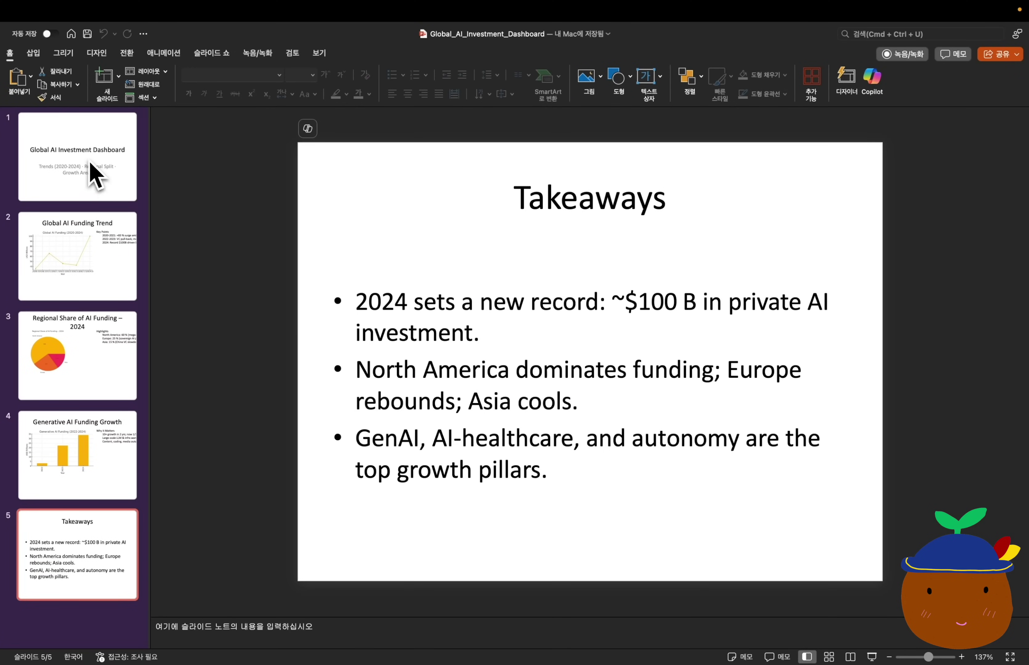
# Apply the Designer idea with the glowing orange globe on a dark background to the title slide.
pyautogui.click(90, 165)
pyautogui.click(846, 82)
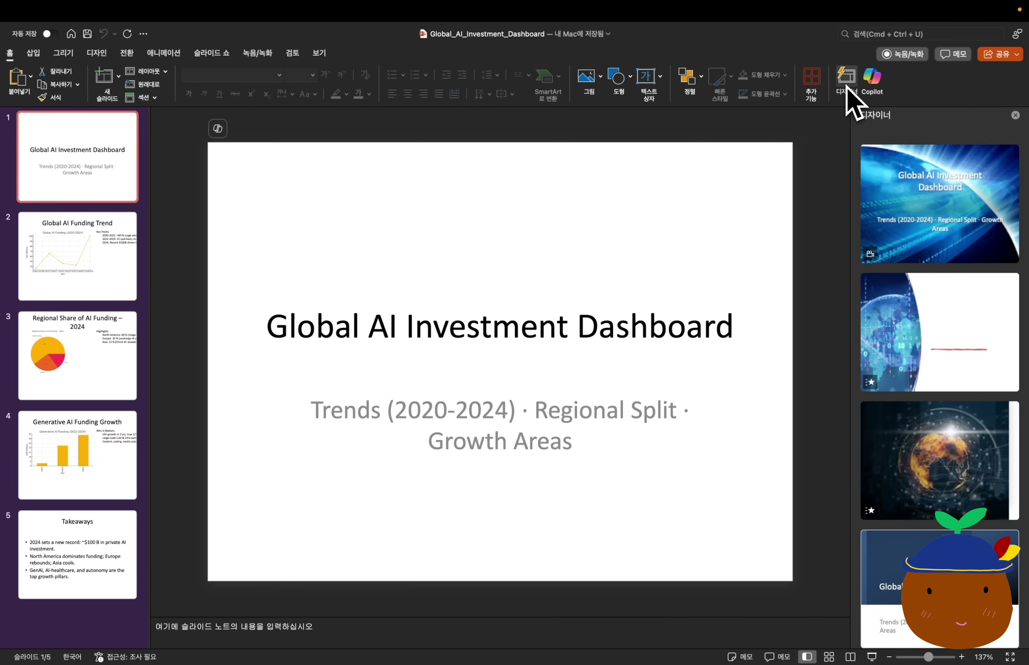
pyautogui.click(949, 493)
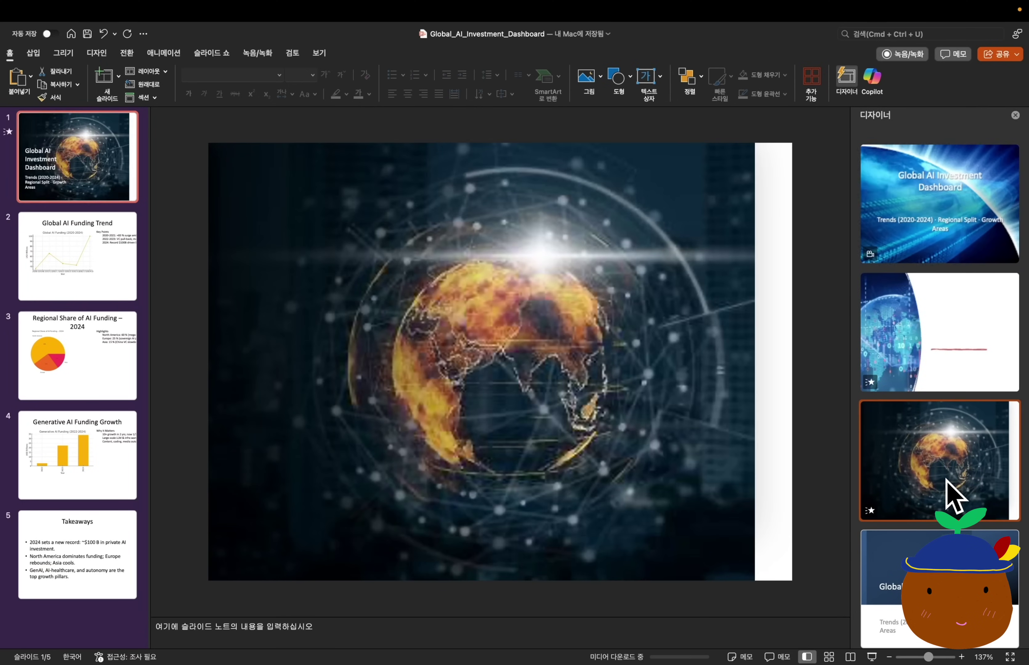
# Restyle the Global AI Funding Trend slide with Designer layouts that fit the chart and key points, trying several suggestions.
pyautogui.click(68, 287)
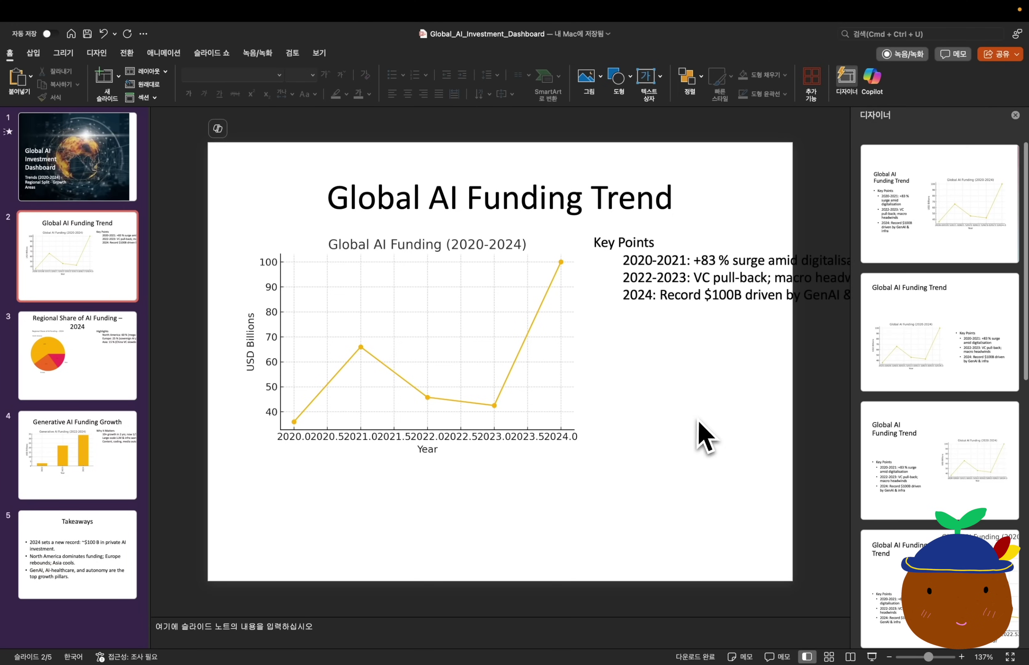
pyautogui.click(954, 339)
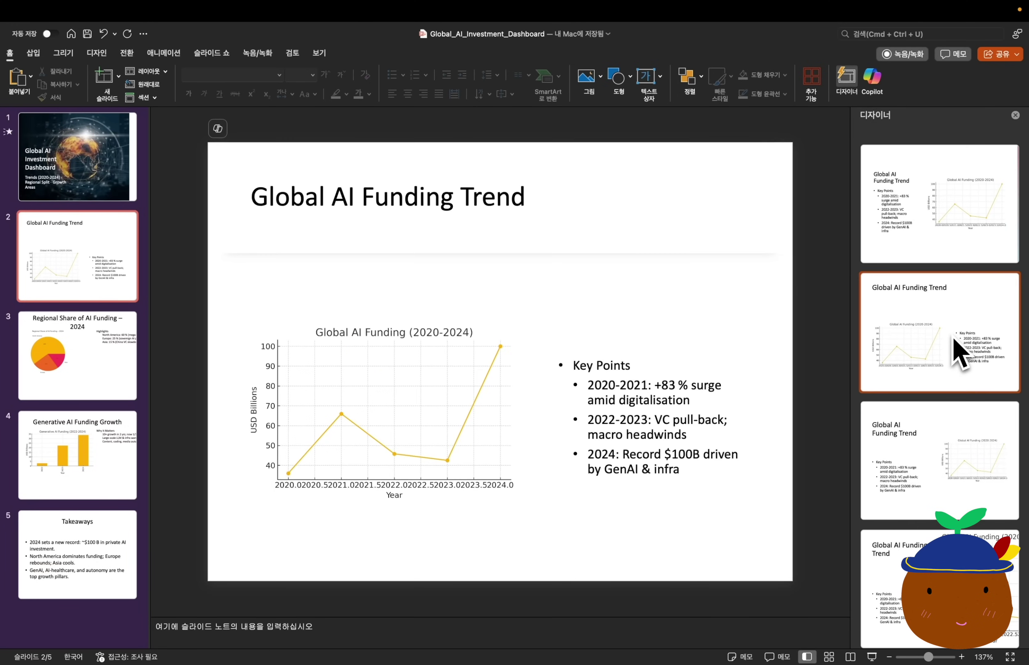
pyautogui.click(947, 473)
pyautogui.click(934, 531)
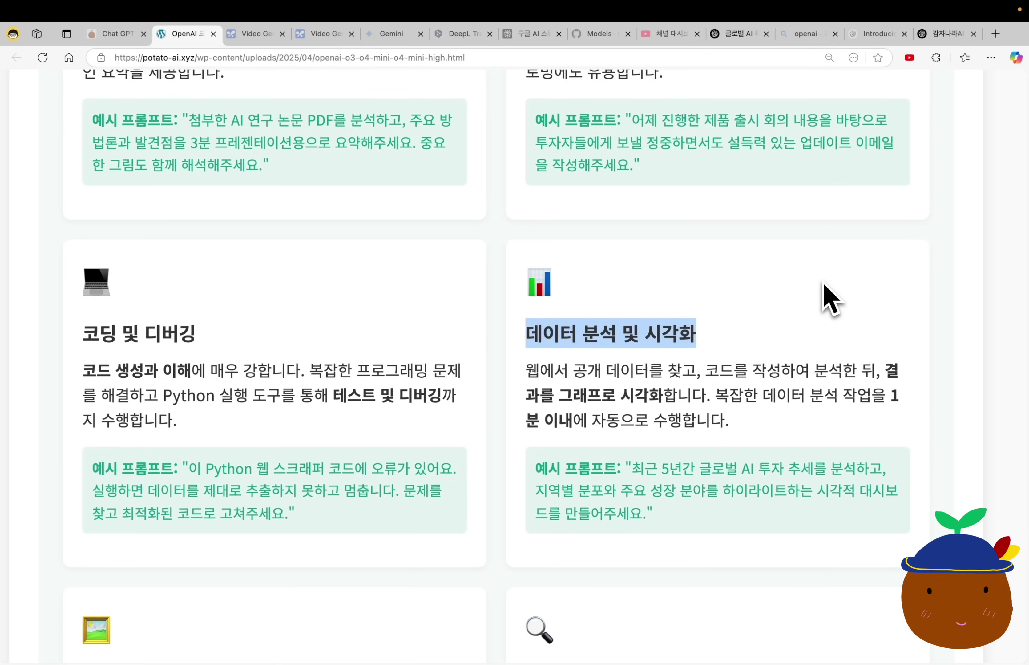
# Find the article's "이미지 해석 및 생성" use case and highlight its example prompt about a hand-drawn product sketch.
pyautogui.scroll(-10, 187, 400)
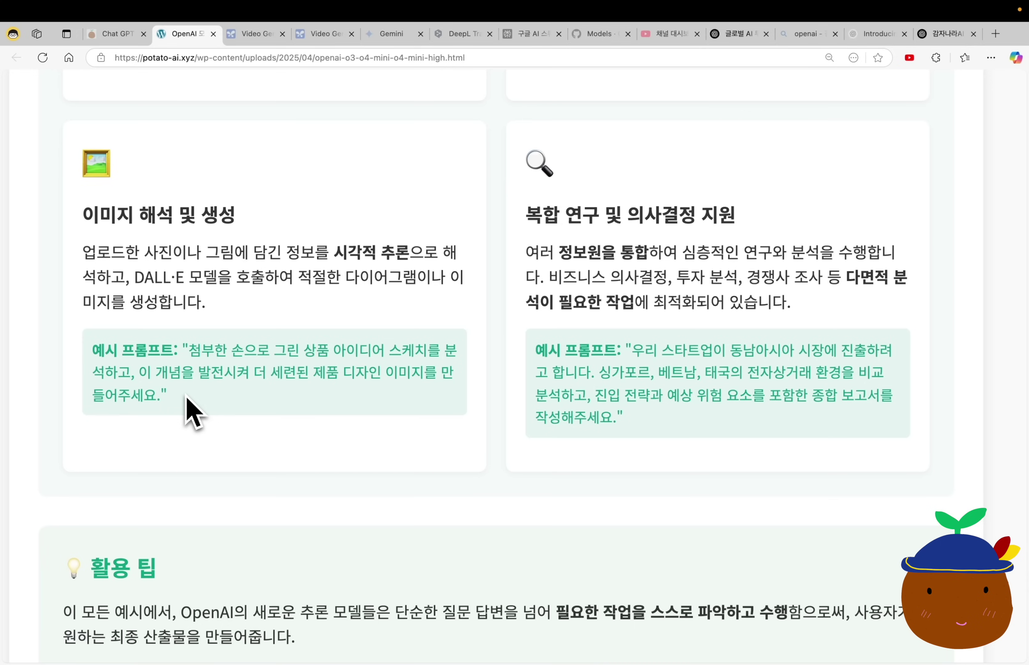
pyautogui.moveTo(186, 400); pyautogui.dragTo(182, 349)
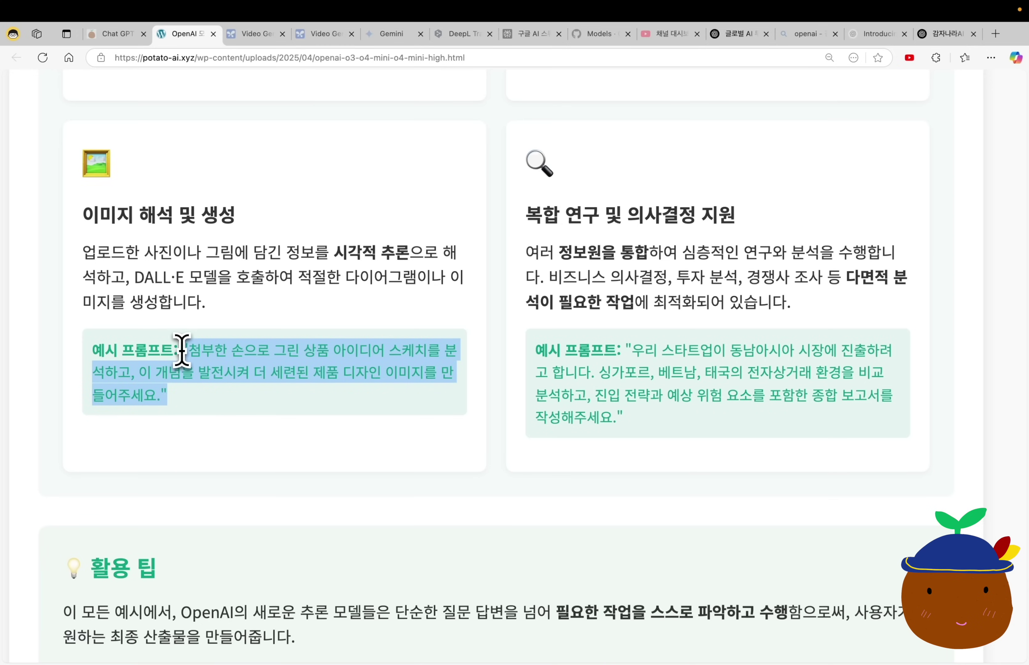
pyautogui.click(219, 407)
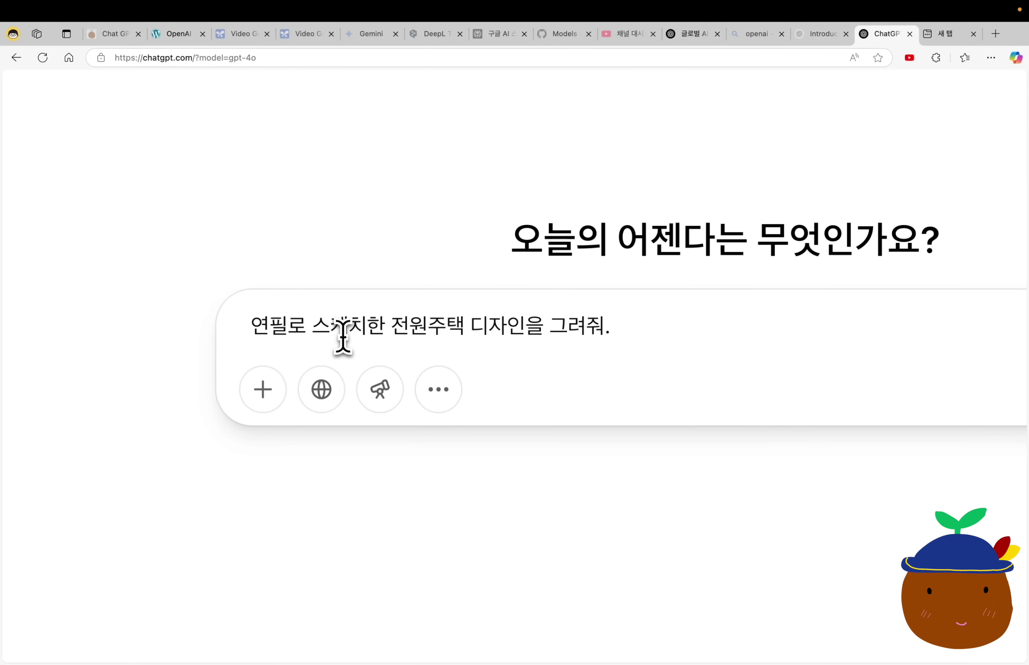
# Generate a house sketch in ChatGPT 4o with the prompt "연필로 스케치한 전원주택 디자인을 그려줘." and download the image.
pyautogui.scroll(-5, 343, 337)
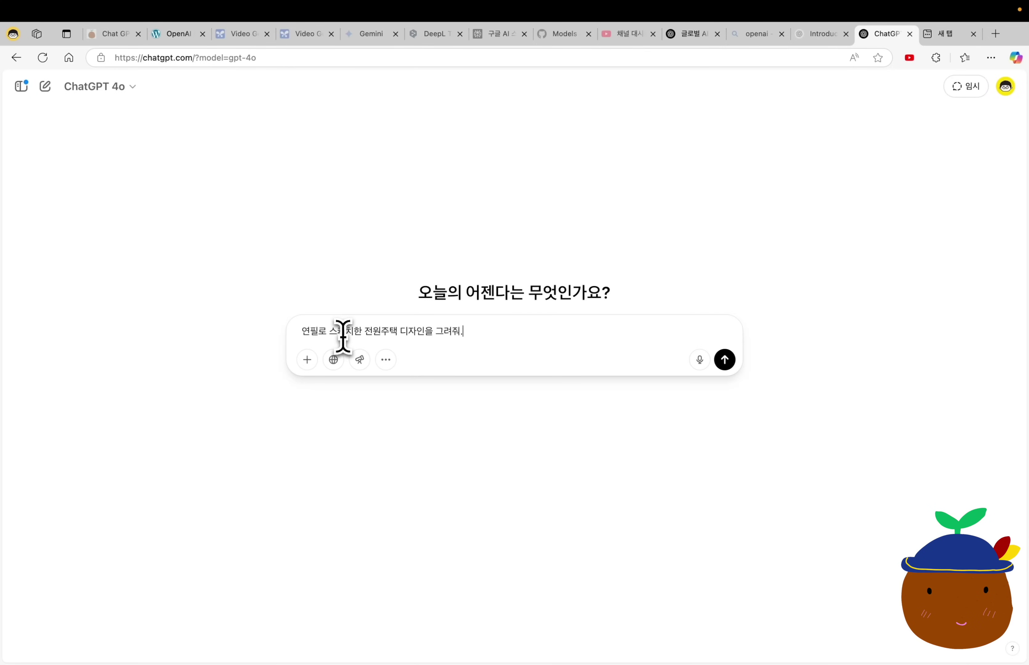
pyautogui.press('Return')
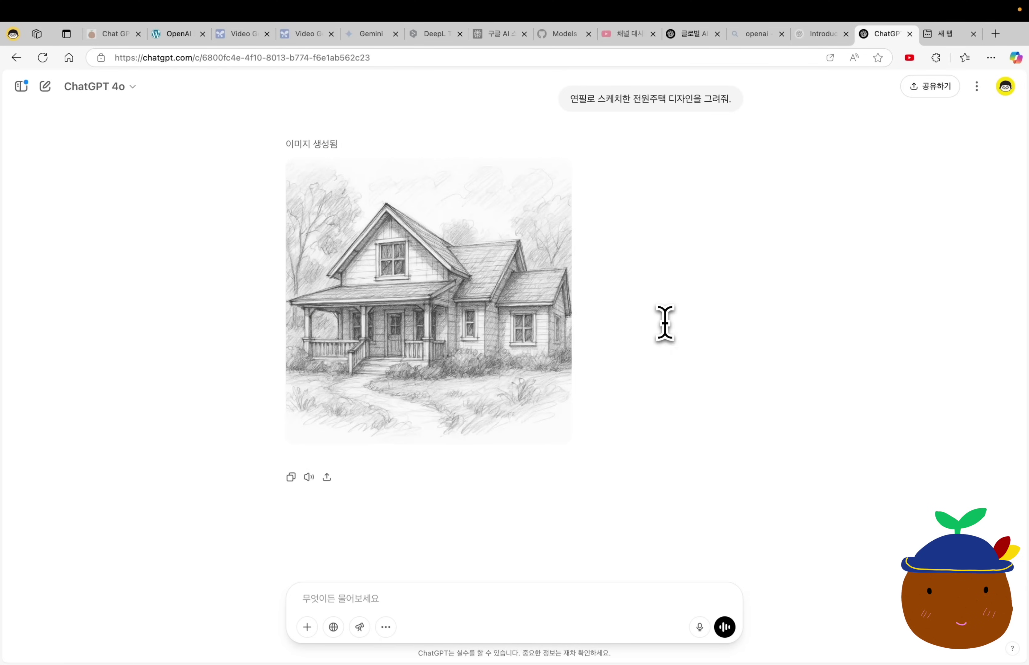
pyautogui.moveTo(565, 264)
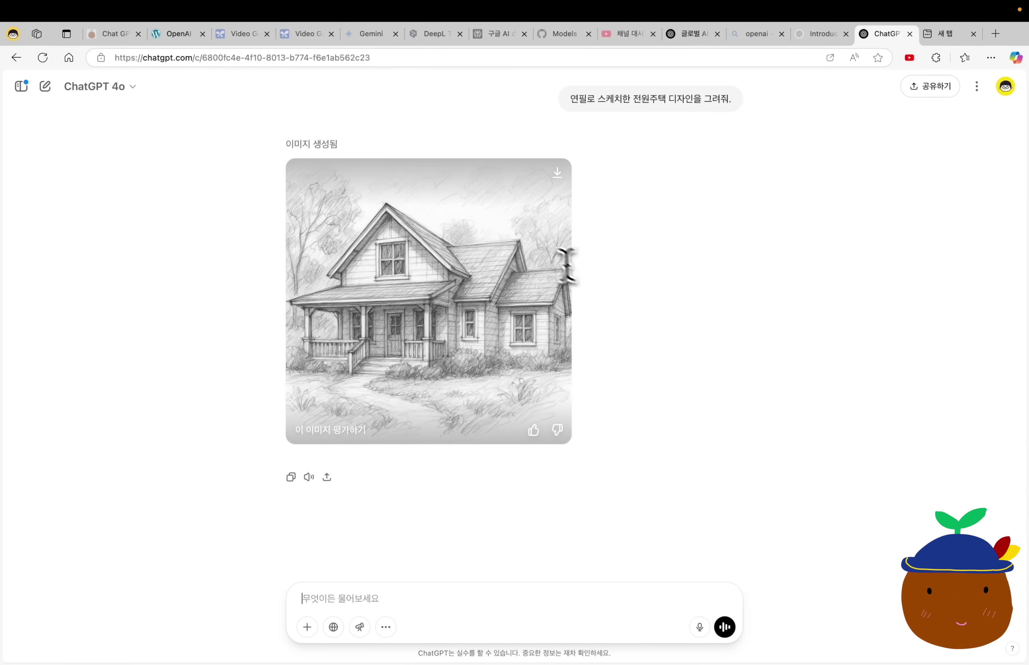
pyautogui.click(559, 173)
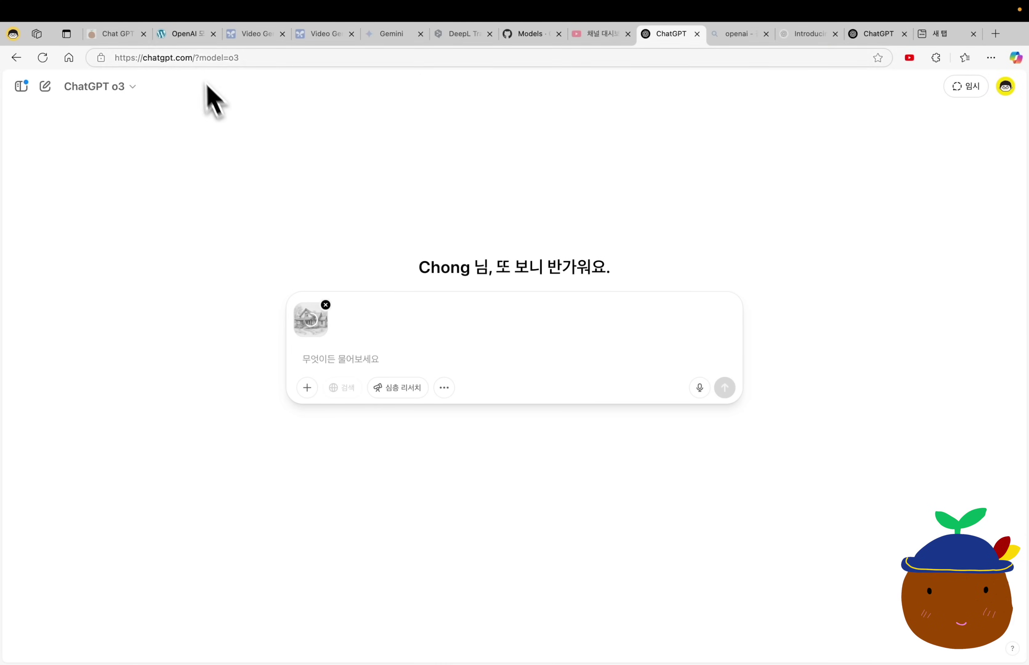
# Send o3 the attached house sketch with the prompt "첨부한 손으로 그린 전원주택 아이디어 스케치를 분석하고, 이 개념을 발전시켜 더 세련된 주택 디자인 이미지를 만들어주세요.".
pyautogui.write('"첨부한 손으로 그린 전원주택 아이디어 스케치를 분석하고, 이 개념을 발전시켜 더 세련된 주택 디자인 이미지를 만들어주세요."')
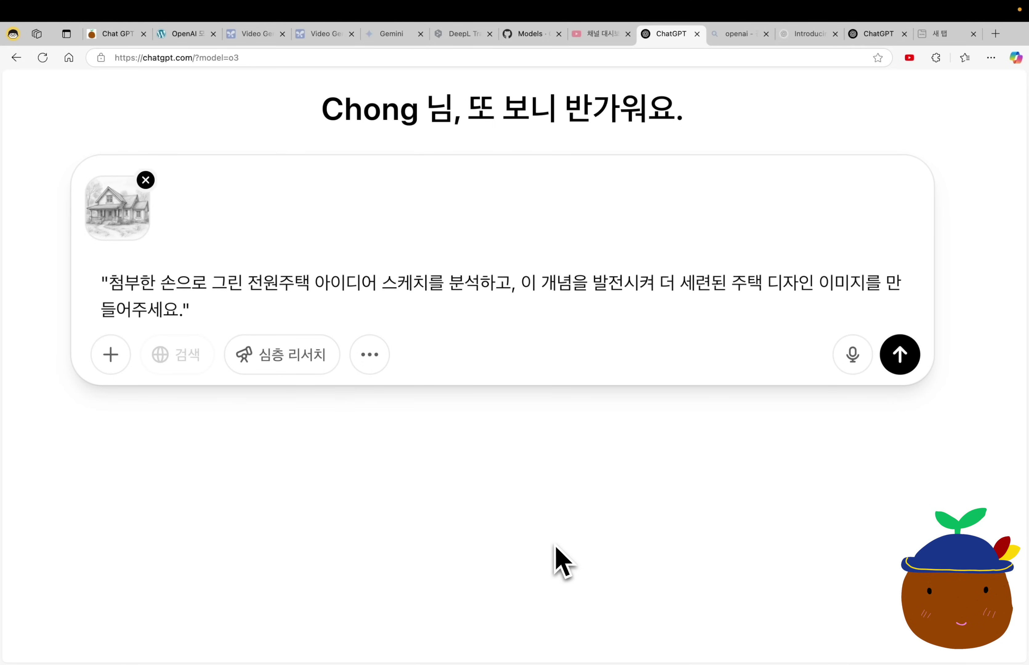
pyautogui.press('Return')
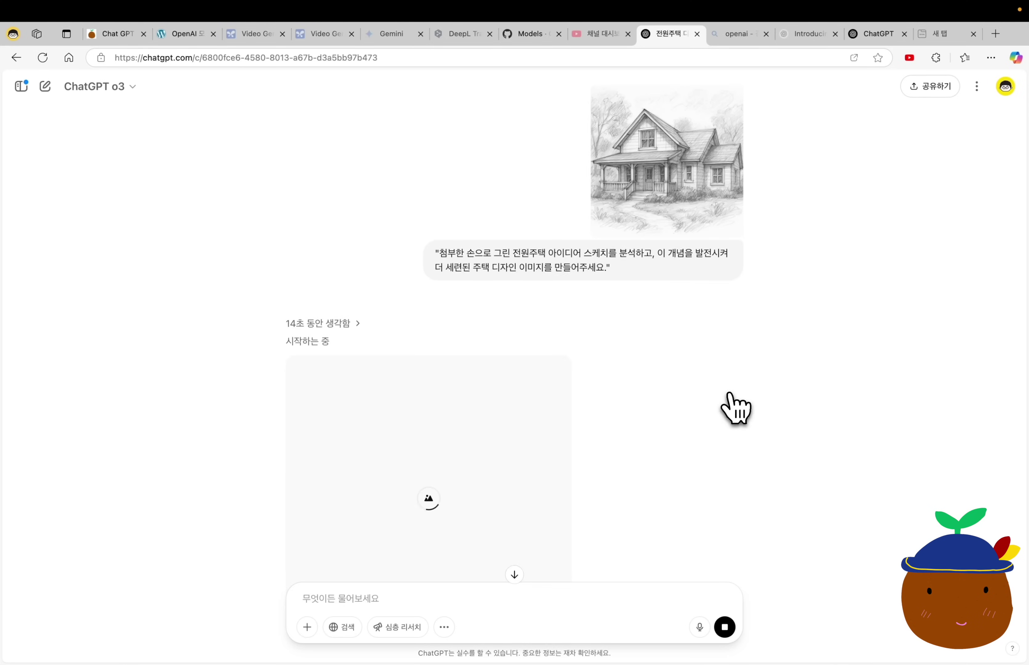
# Expand o3's reasoning for the house design and highlight the passage about keeping or redesigning the traditional columned porch.
pyautogui.scroll(-2, 735, 407)
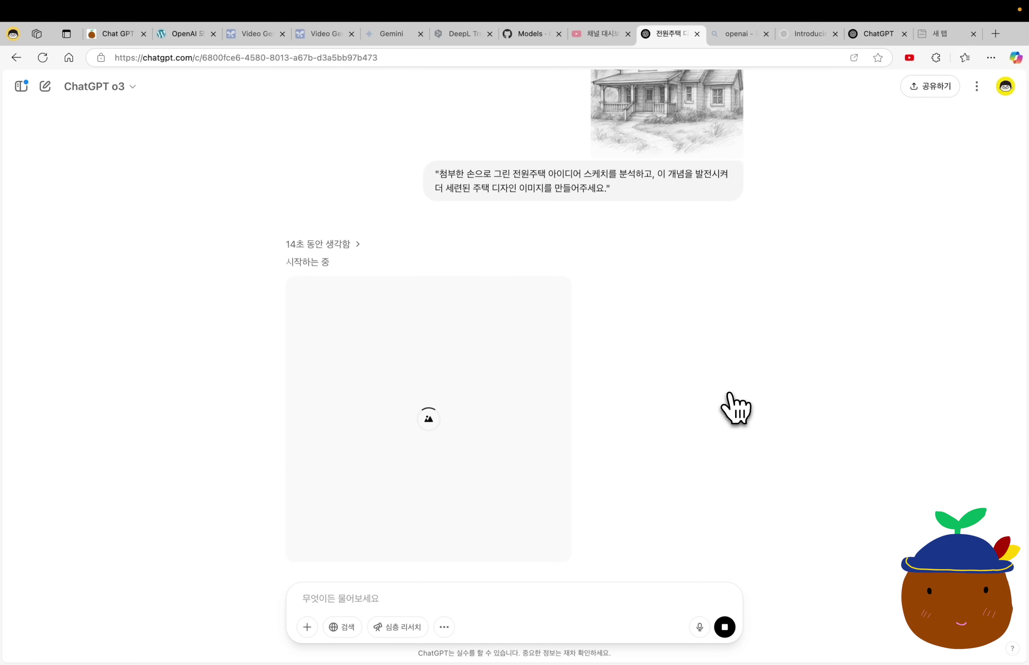
pyautogui.click(342, 244)
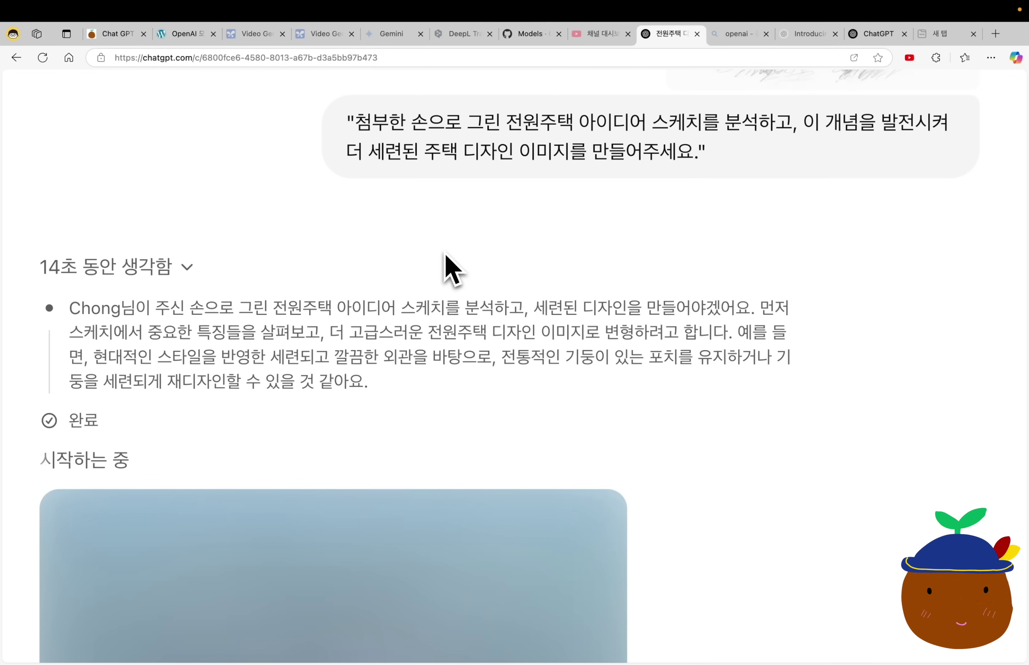
pyautogui.moveTo(336, 357); pyautogui.dragTo(692, 391)
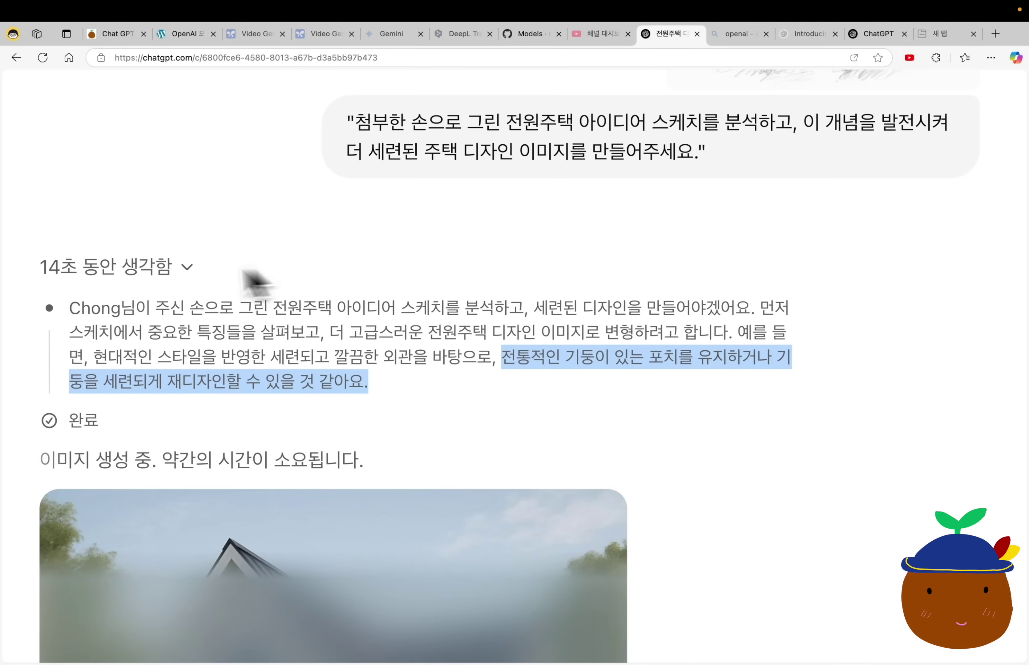
pyautogui.press('super+0')
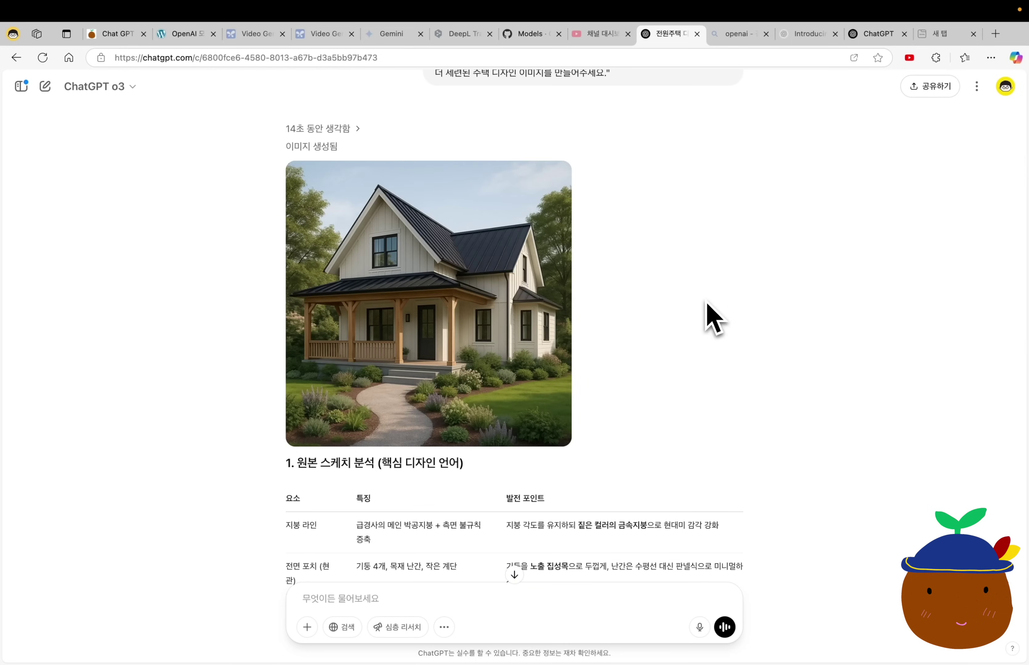
# Enlarge the attached pencil sketch and the generated house image in turn to compare their designs.
pyautogui.scroll(5, 707, 302)
pyautogui.click(676, 192)
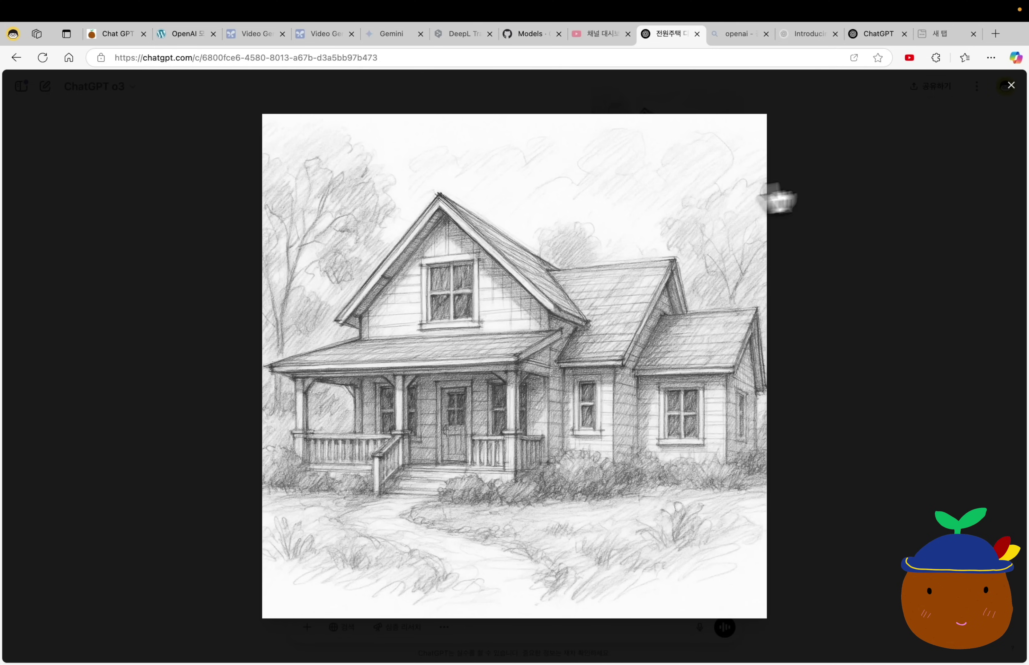
pyautogui.click(1011, 86)
pyautogui.click(435, 370)
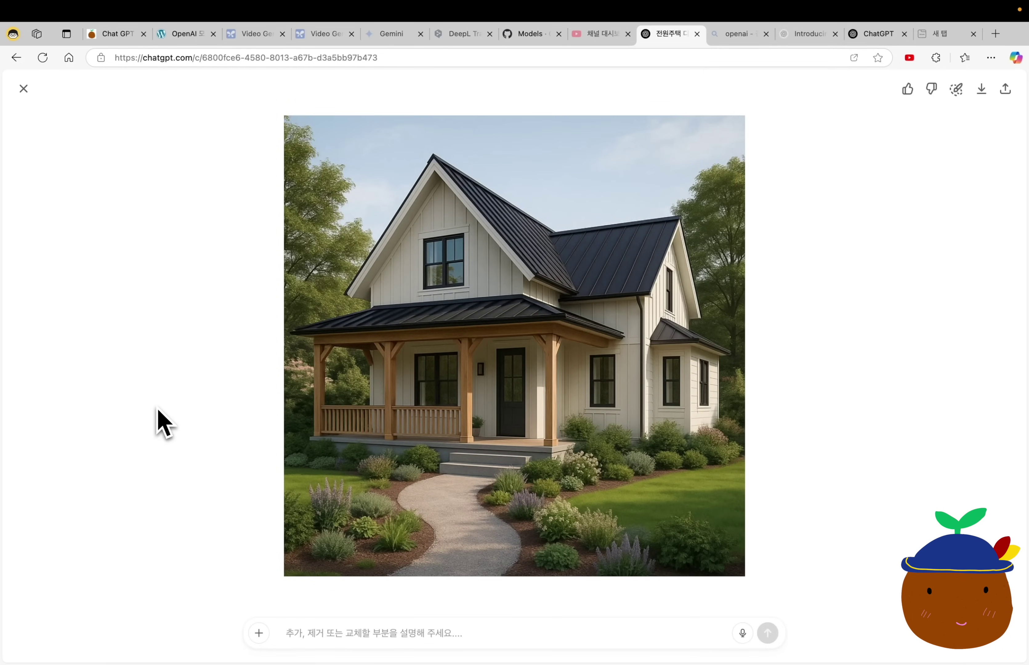
pyautogui.press('Escape')
# Read o3's sketch analysis table, concept upgrade summary and rendering notes below the generated house image.
pyautogui.scroll(-4, 174, 320)
pyautogui.scroll(-3, 174, 320)
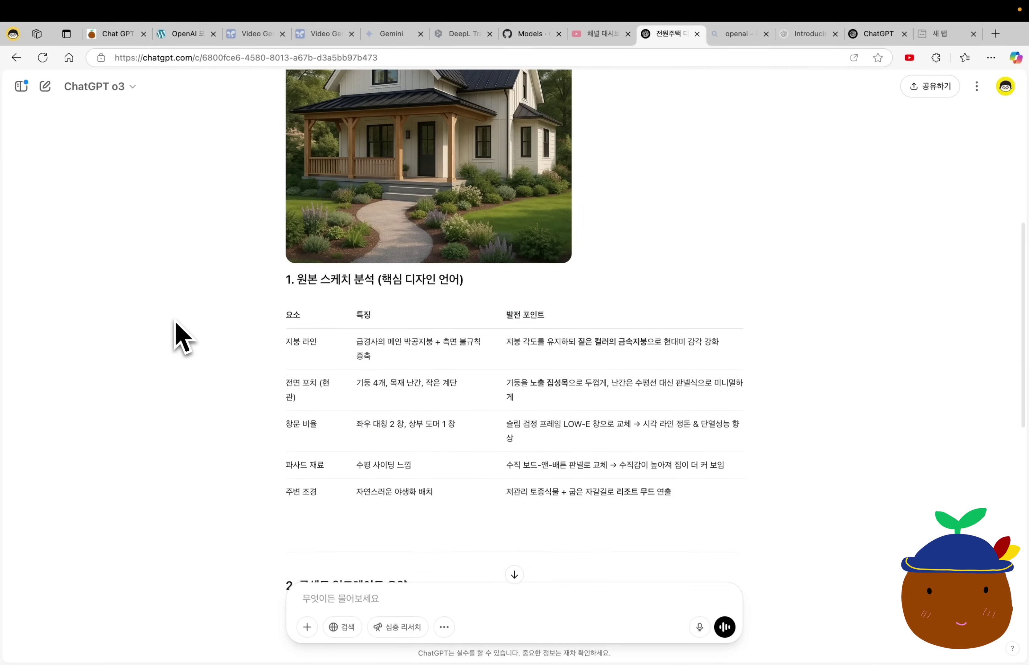
pyautogui.scroll(3, 440, 256)
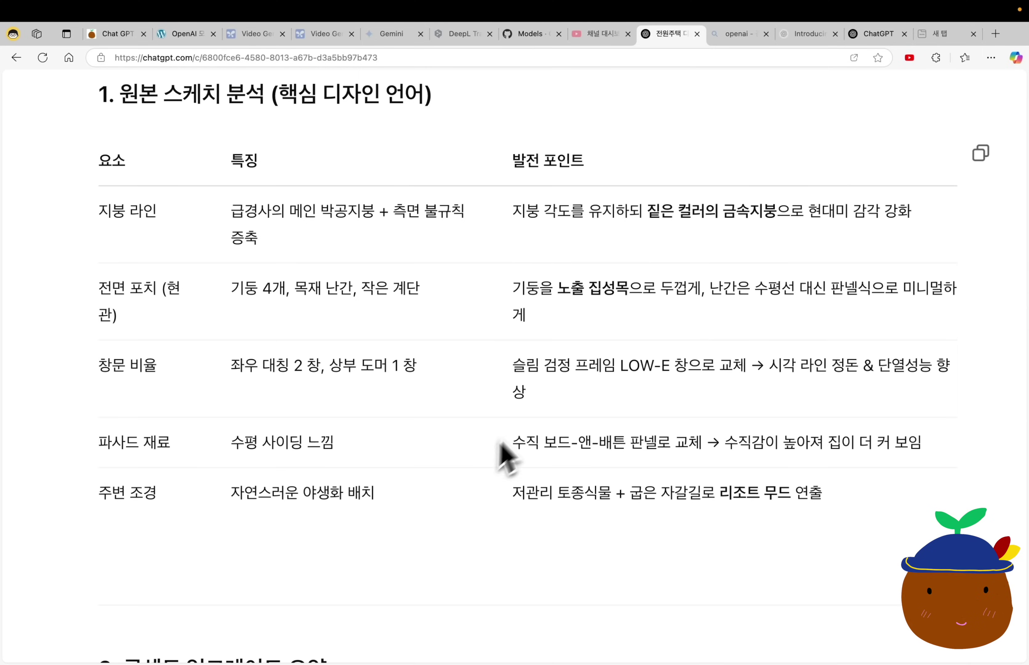
pyautogui.scroll(-15, 479, 526)
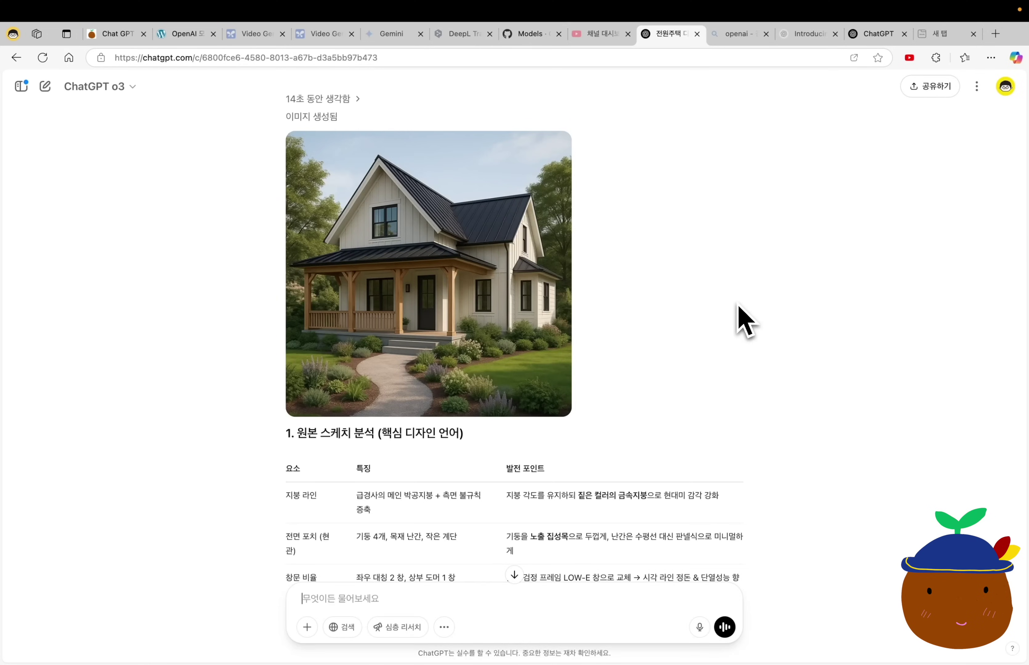
pyautogui.scroll(-10, 745, 321)
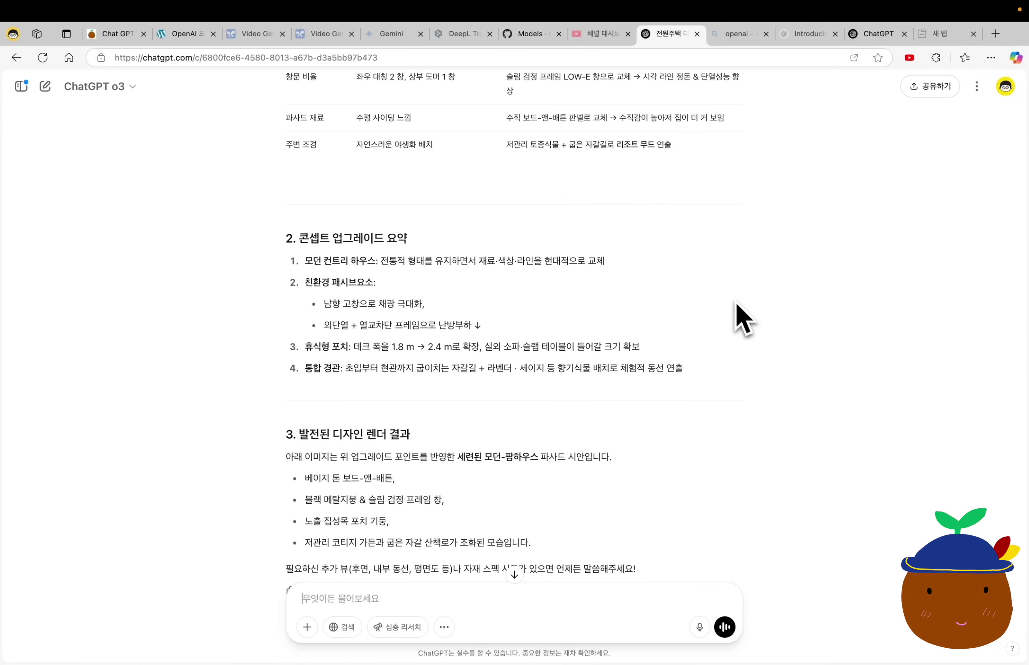
# Send o3 the article's "복합 연구 및 의사결정 지원" example prompt comparing e-commerce in Singapore, Vietnam and Thailand for market entry.
pyautogui.press('super+2')
pyautogui.tripleClick(623, 215)
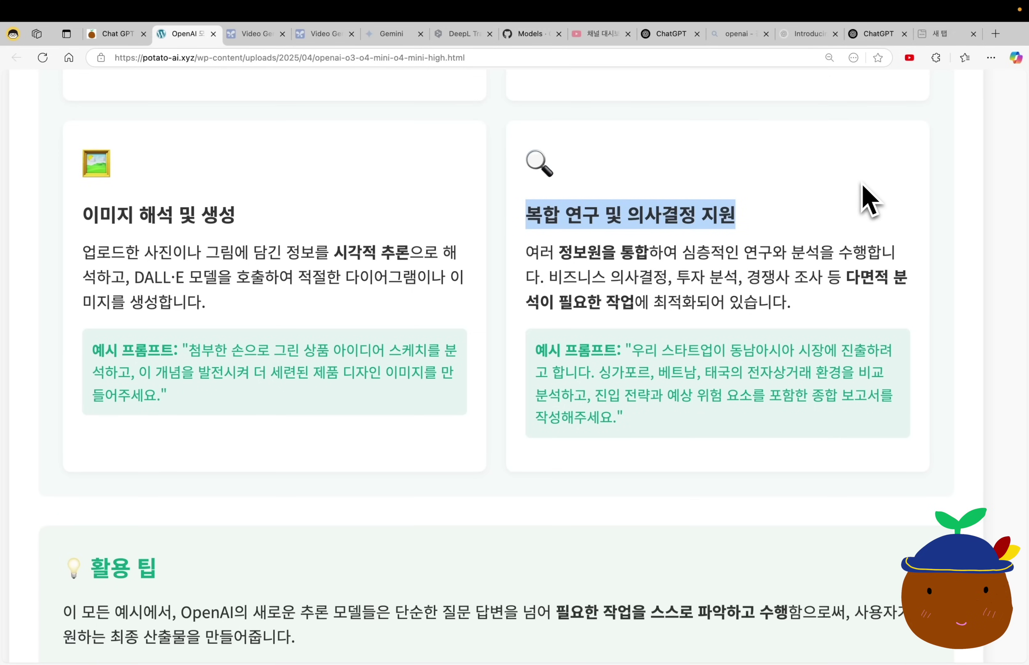
pyautogui.tripleClick(724, 373)
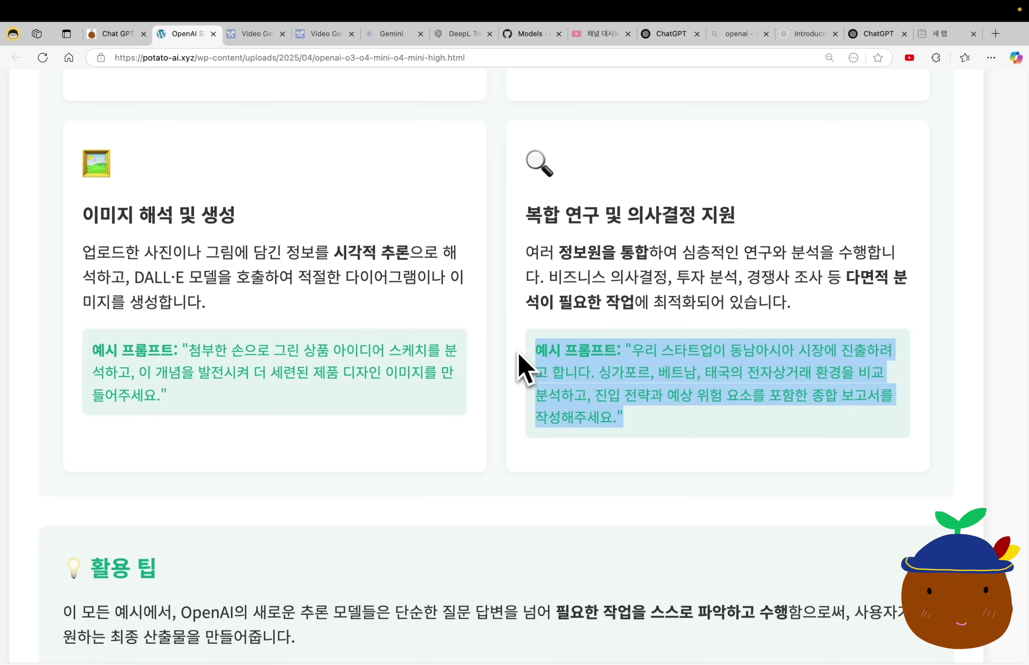
pyautogui.click(519, 354)
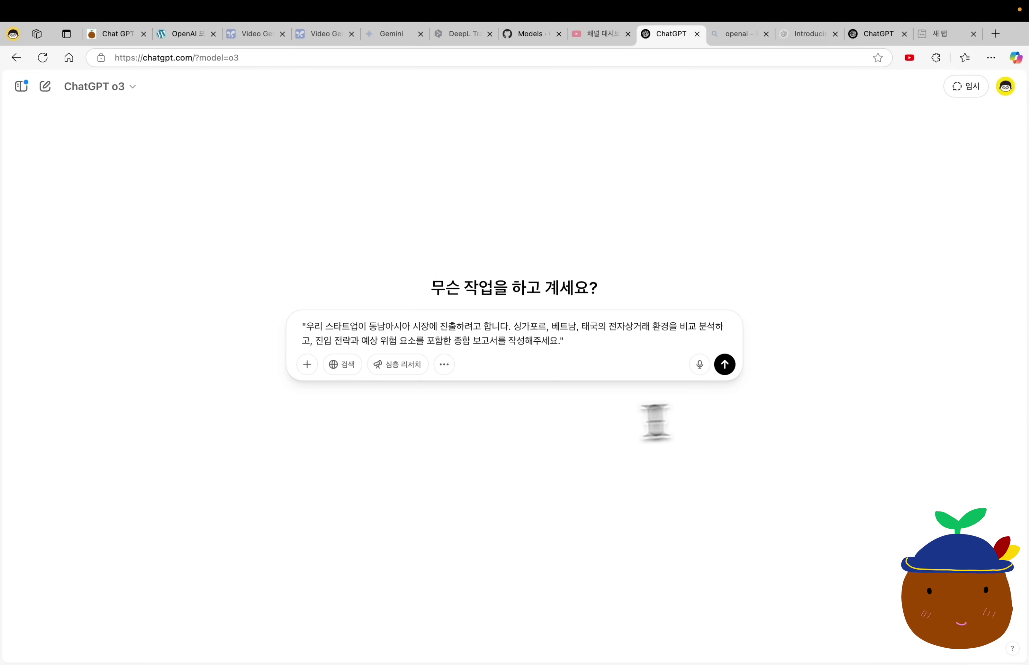
pyautogui.click(728, 368)
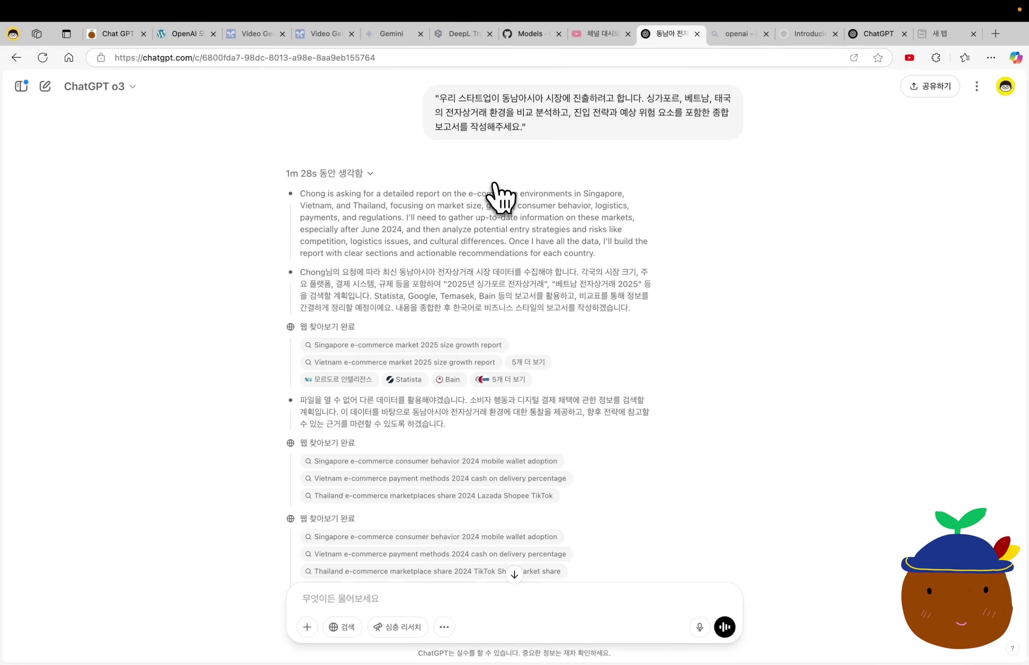
# Examine o3's web research steps and the Southeast Asia e-commerce report, from the Executive Summary through the country-by-country analysis.
pyautogui.scroll(-2, 498, 197)
pyautogui.scroll(-3, 498, 197)
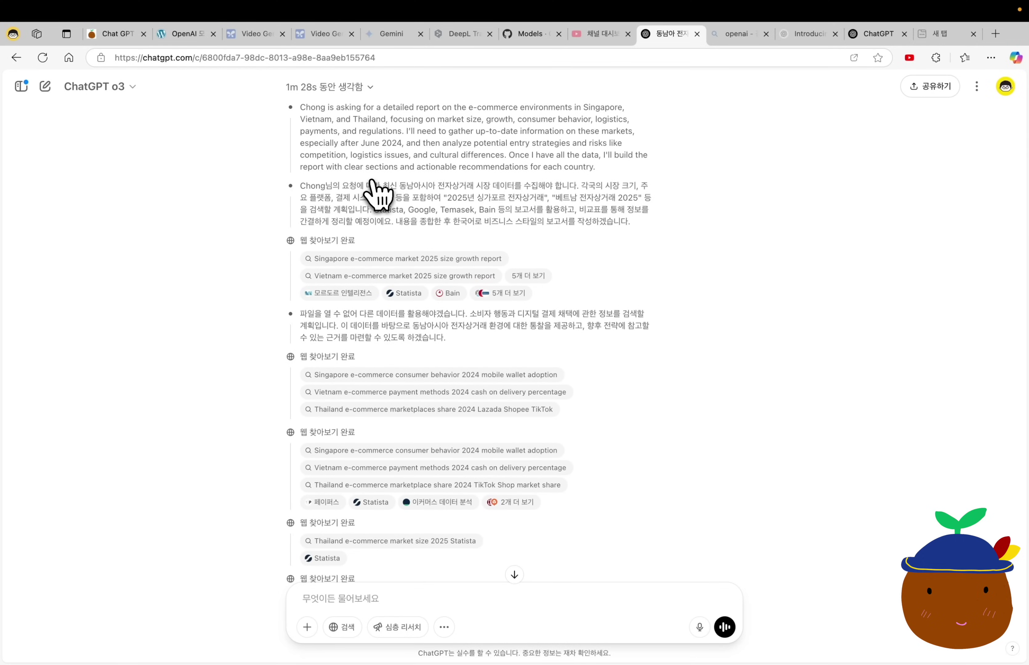
pyautogui.scroll(-6, 275, 446)
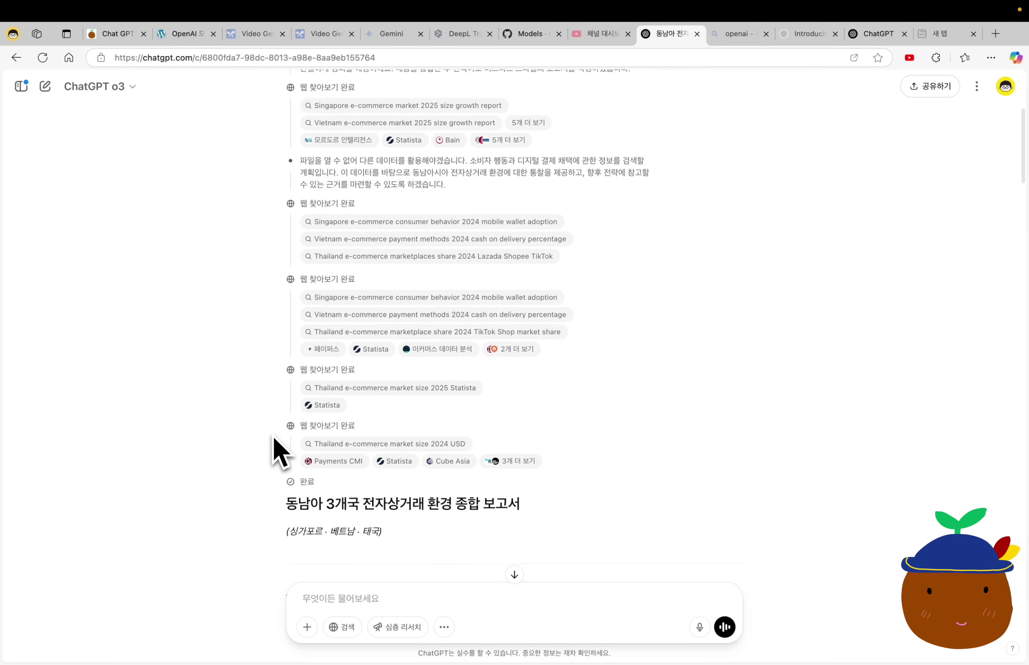
pyautogui.scroll(-3, 275, 446)
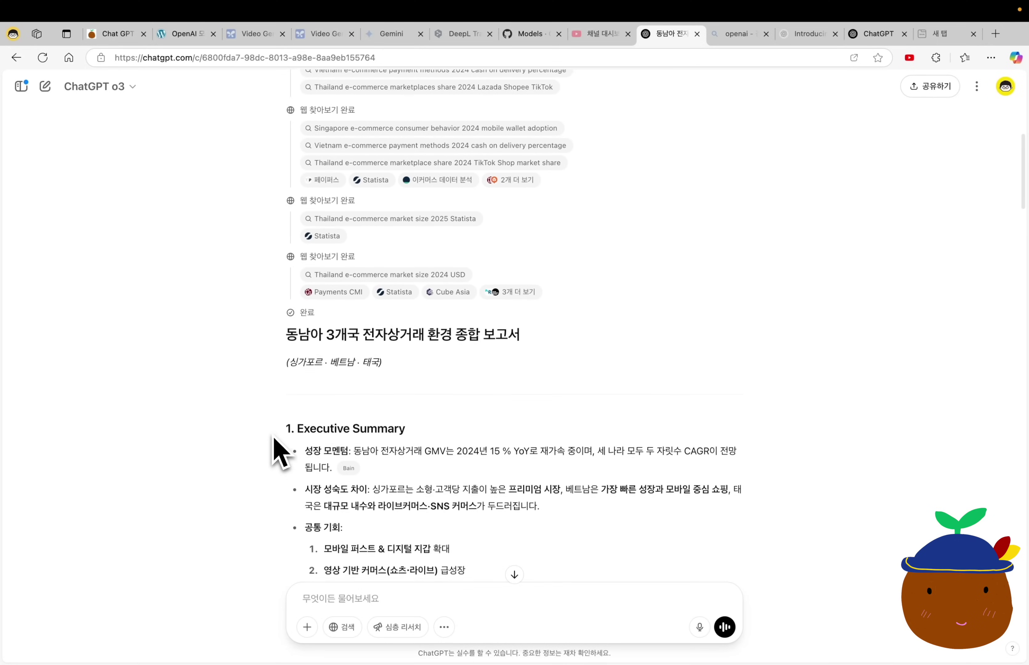
pyautogui.scroll(-4, 270, 452)
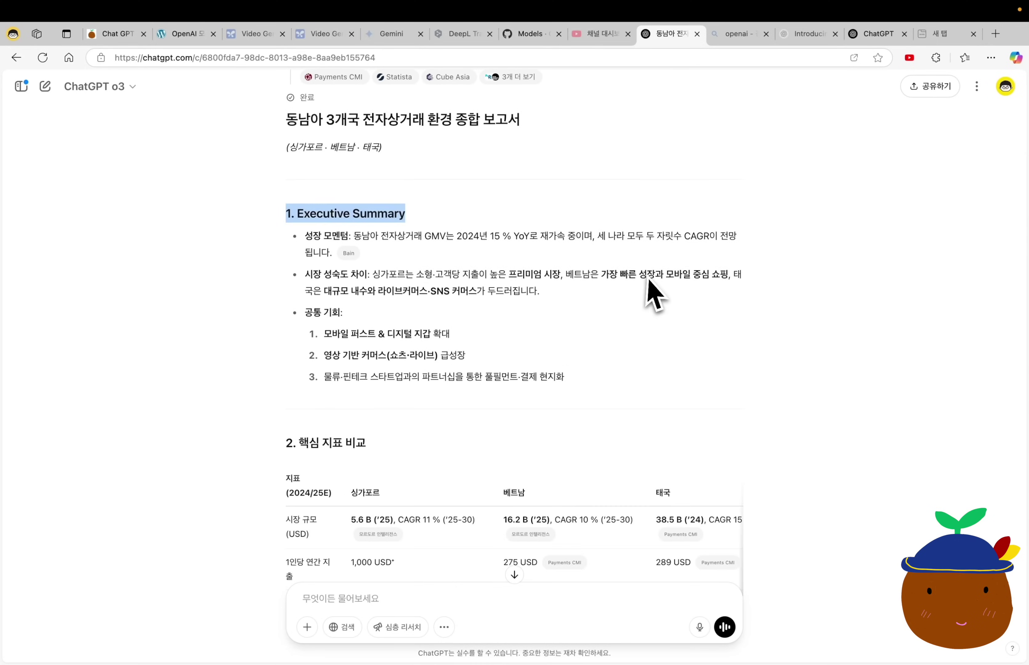
pyautogui.scroll(-3, 700, 352)
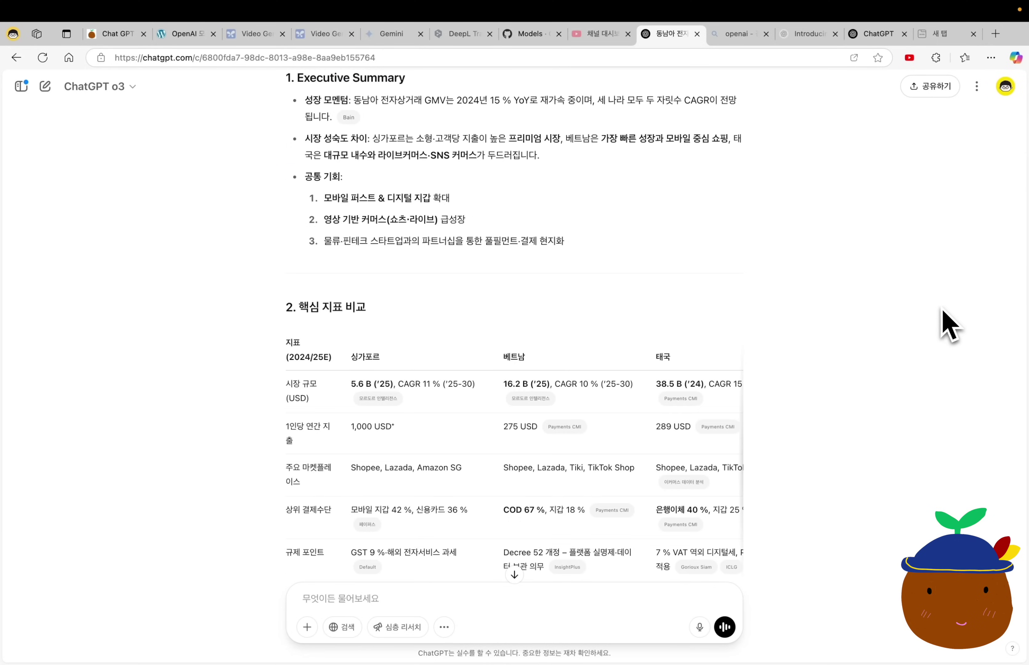
pyautogui.scroll(-10, 947, 324)
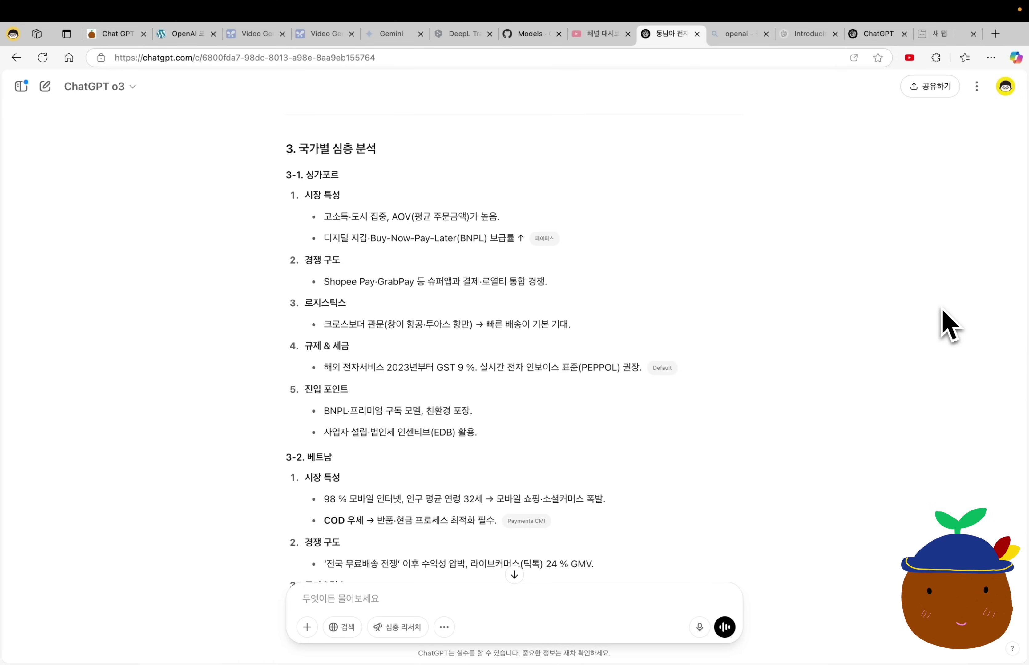
pyautogui.scroll(-8, 946, 324)
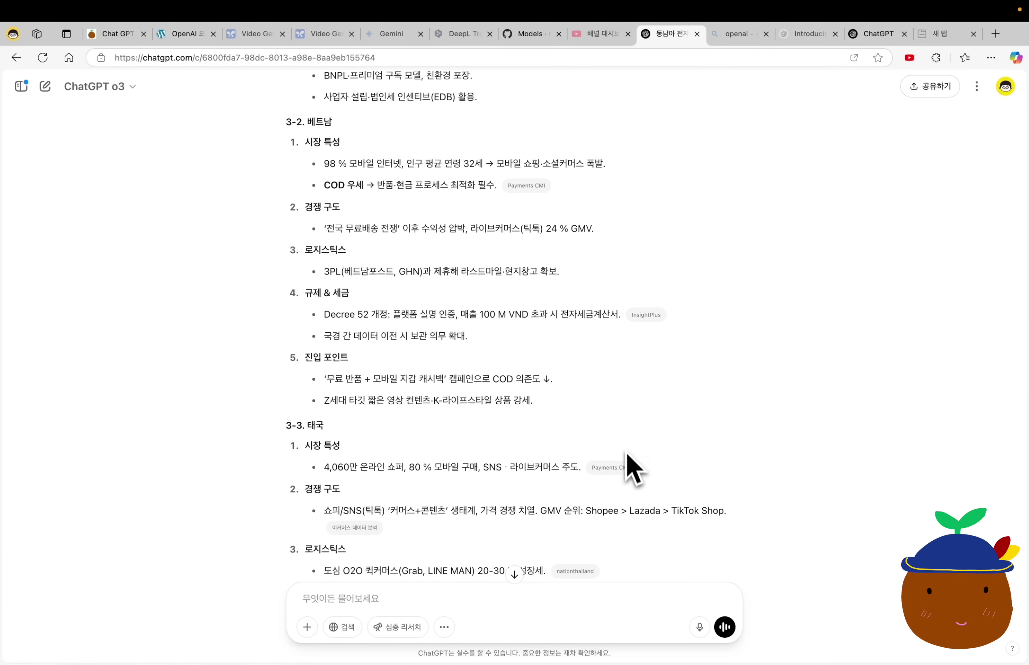
pyautogui.scroll(-4, 891, 402)
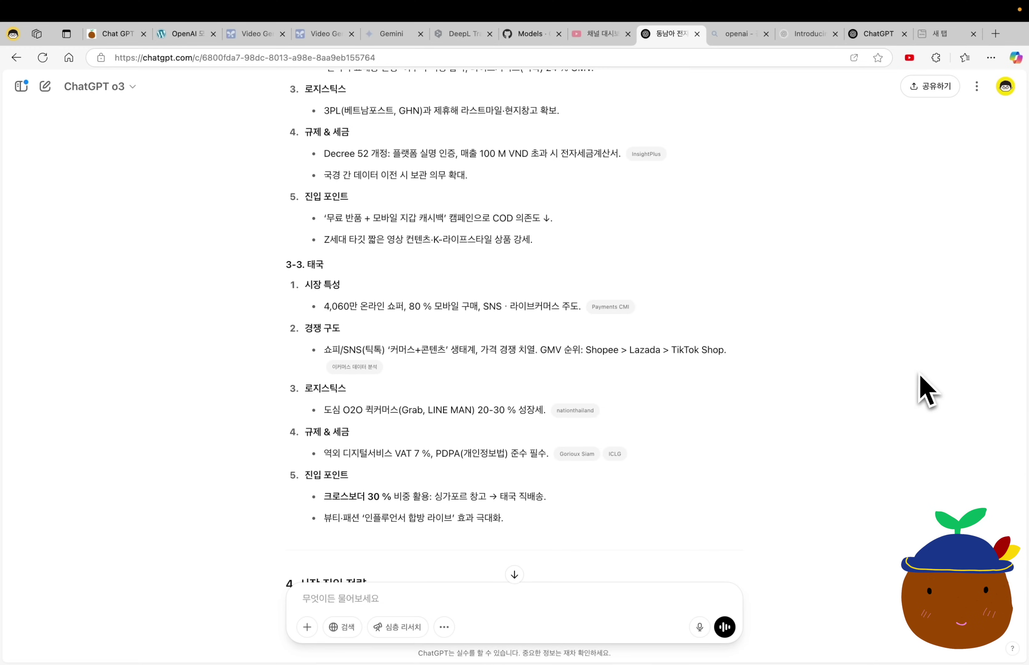
# Ask o3 to visualize the report in Canvas with the prompt "이 보고서를 HTML로 예쁘게 시각화 해줘.".
pyautogui.click(514, 574)
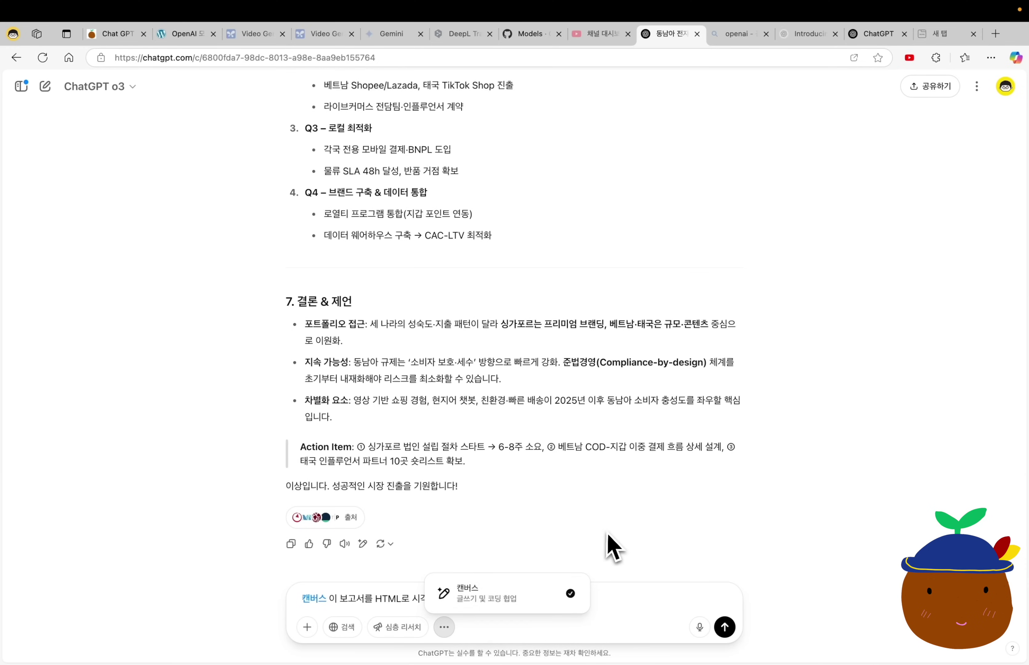
pyautogui.click(652, 541)
pyautogui.click(411, 599)
pyautogui.write('예쁘게')
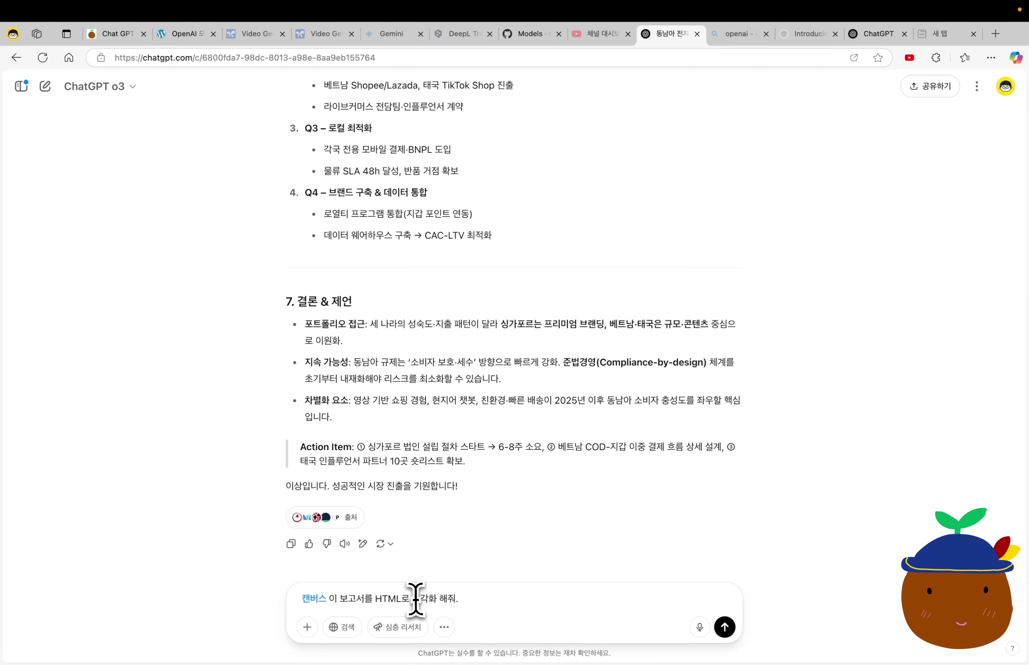
pyautogui.click(724, 627)
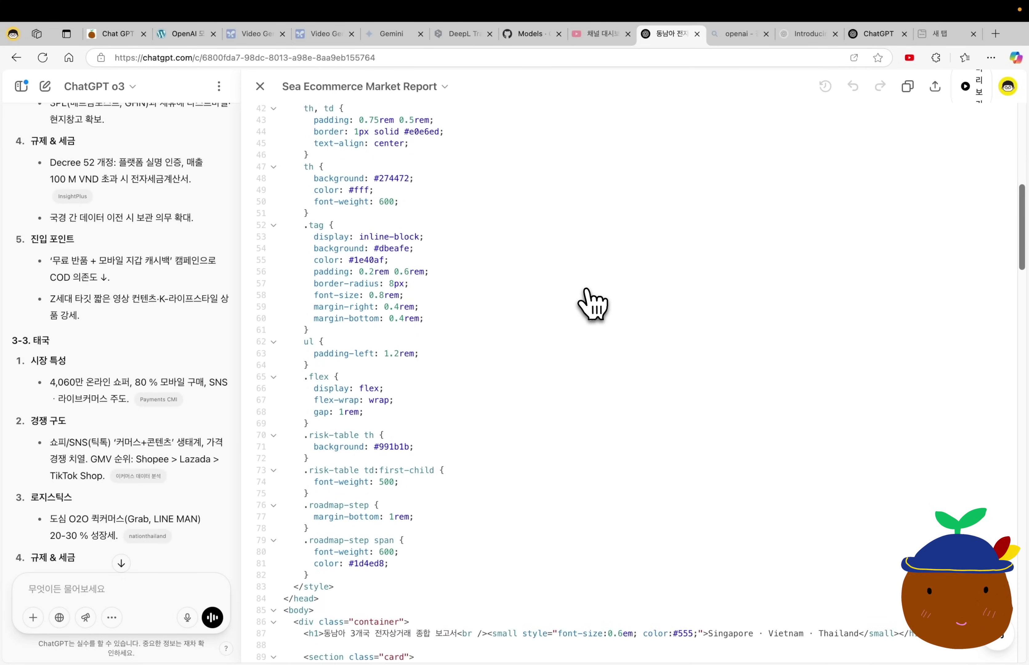
# Preview the Sea Ecommerce Market Report canvas with its network access allowed and look through the rendered sections.
pyautogui.click(976, 87)
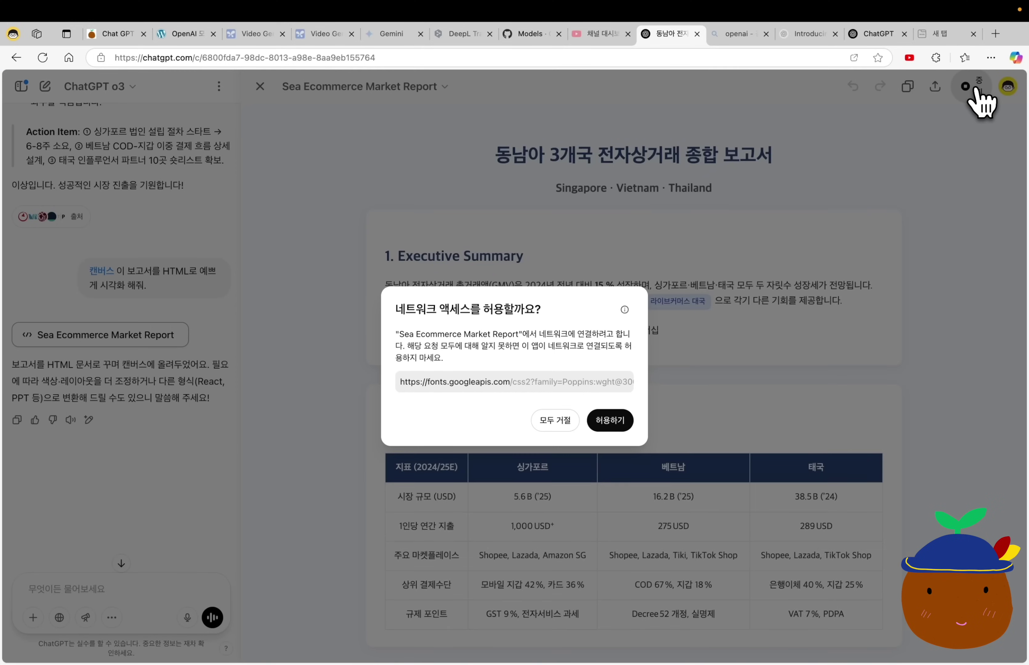
pyautogui.click(623, 421)
pyautogui.click(635, 435)
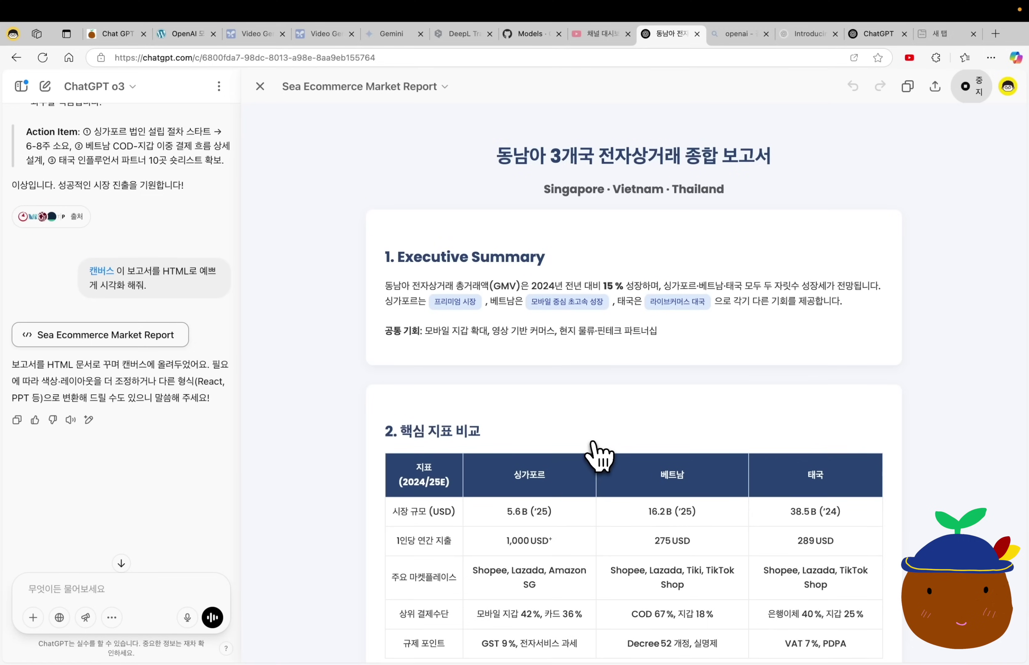
pyautogui.scroll(-10, 402, 426)
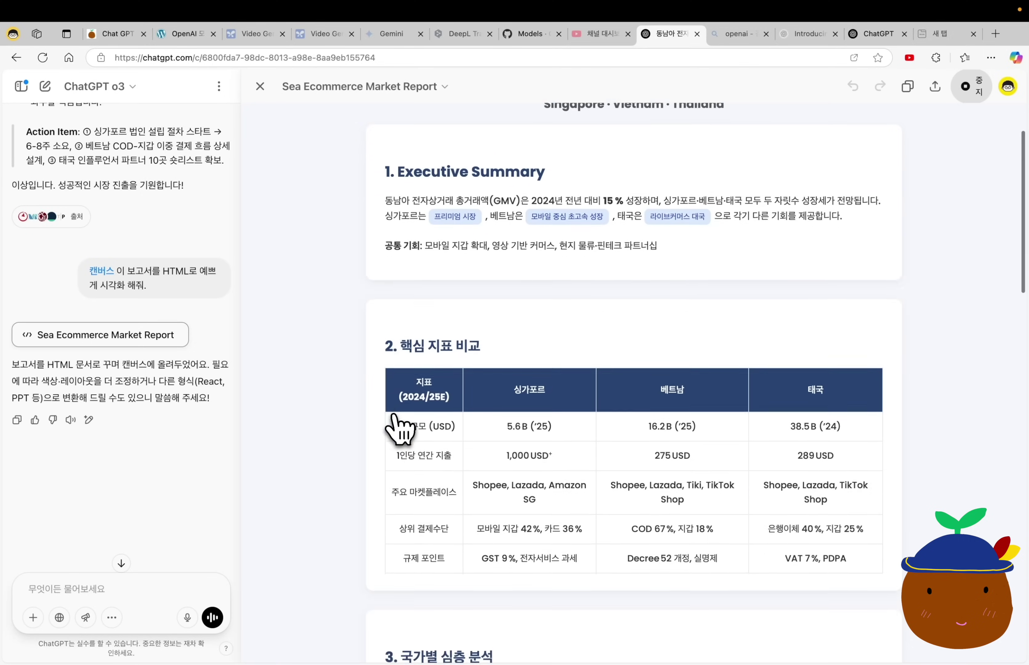
pyautogui.scroll(-13, 400, 428)
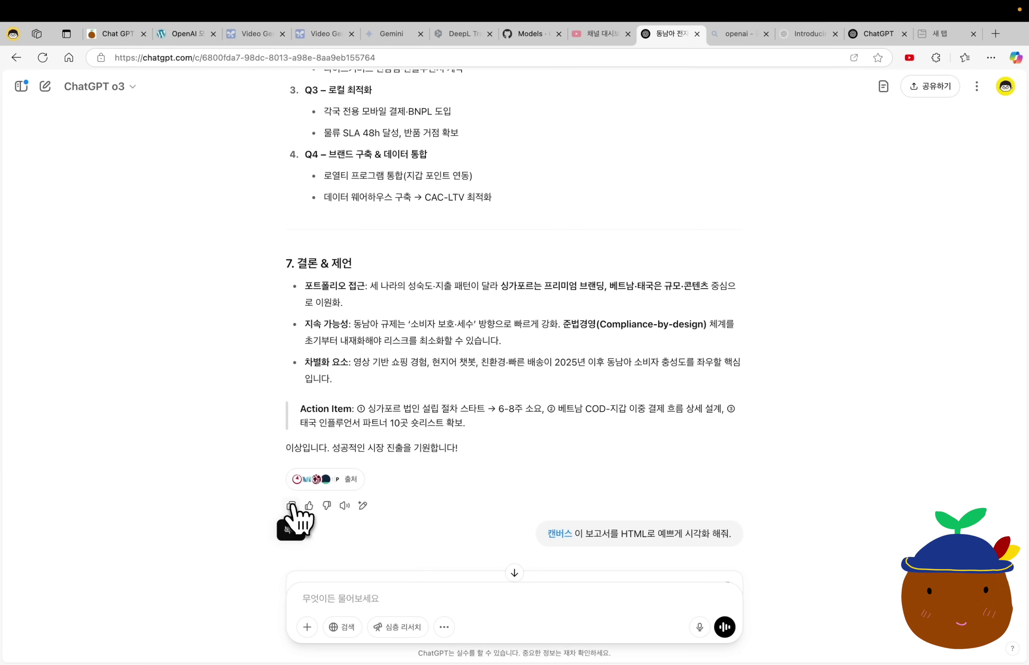
# Copy o3's report into a new Claude chat and send it with the prompt "HTML로 예쁘게 시각화 해줘.".
pyautogui.click(292, 505)
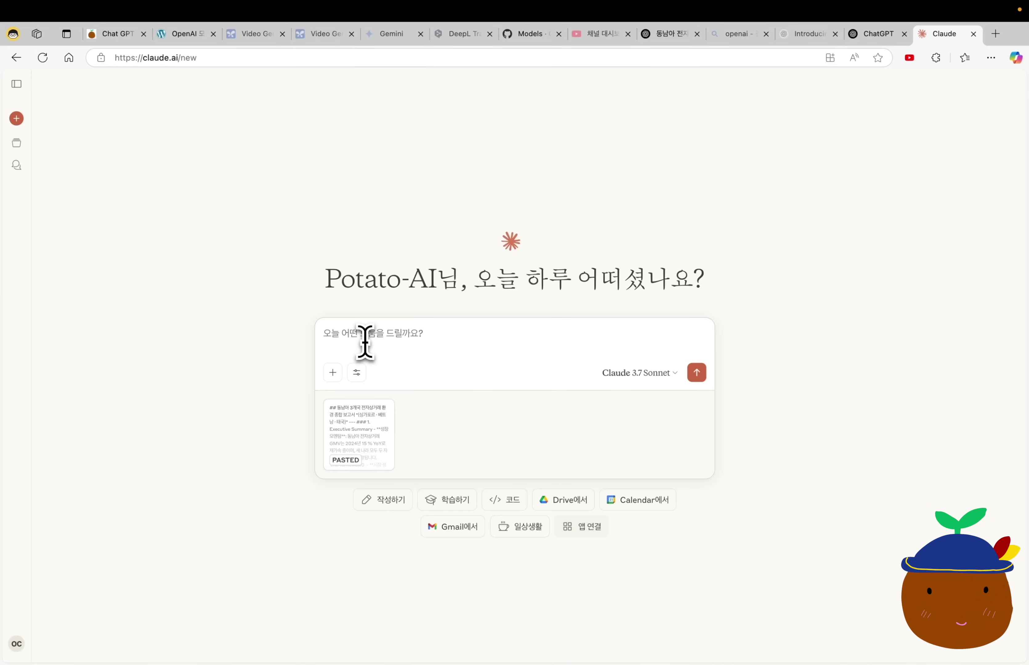
pyautogui.write('HTML로 예쁘게 시각화 해줘.')
pyautogui.press('Return')
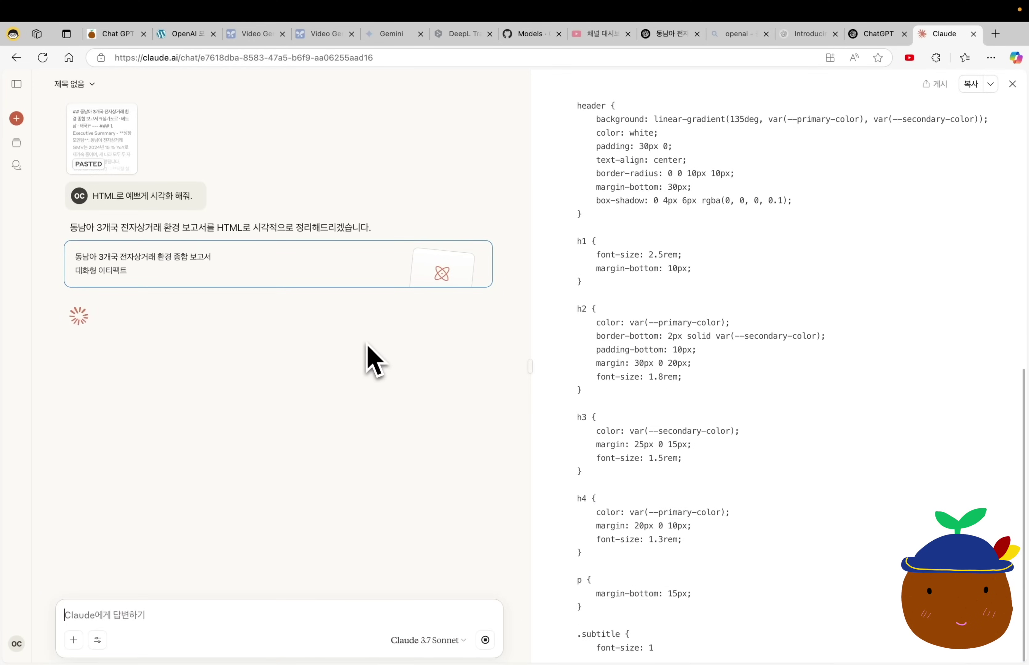
# Look through Claude's rendered Southeast Asia e-commerce report from the Executive Summary to the conclusion, and check its download options.
pyautogui.scroll(-5, 756, 309)
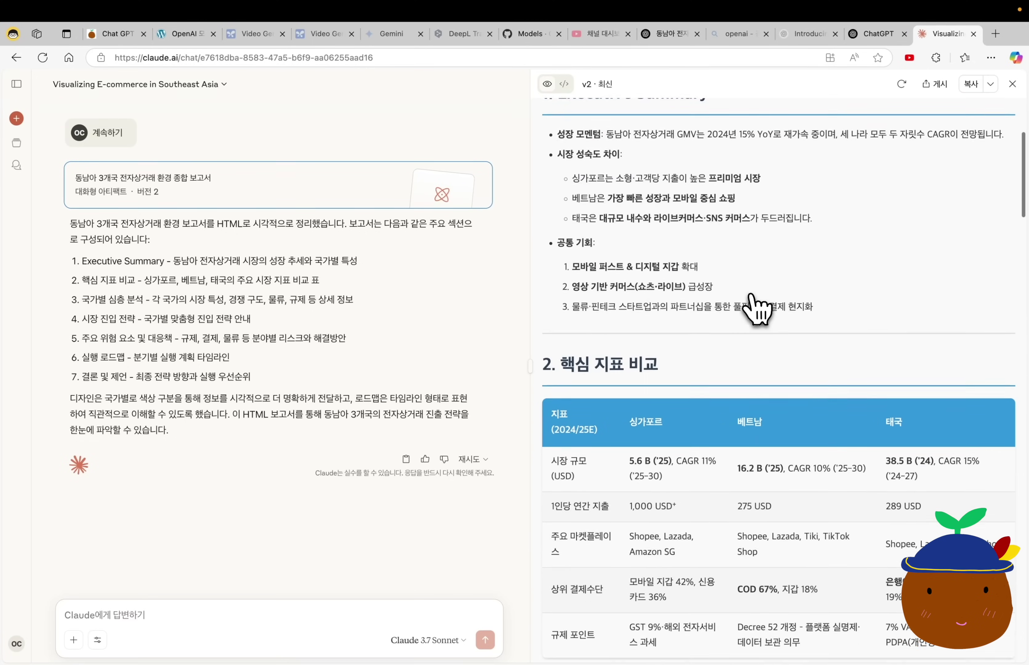
pyautogui.scroll(-8, 756, 309)
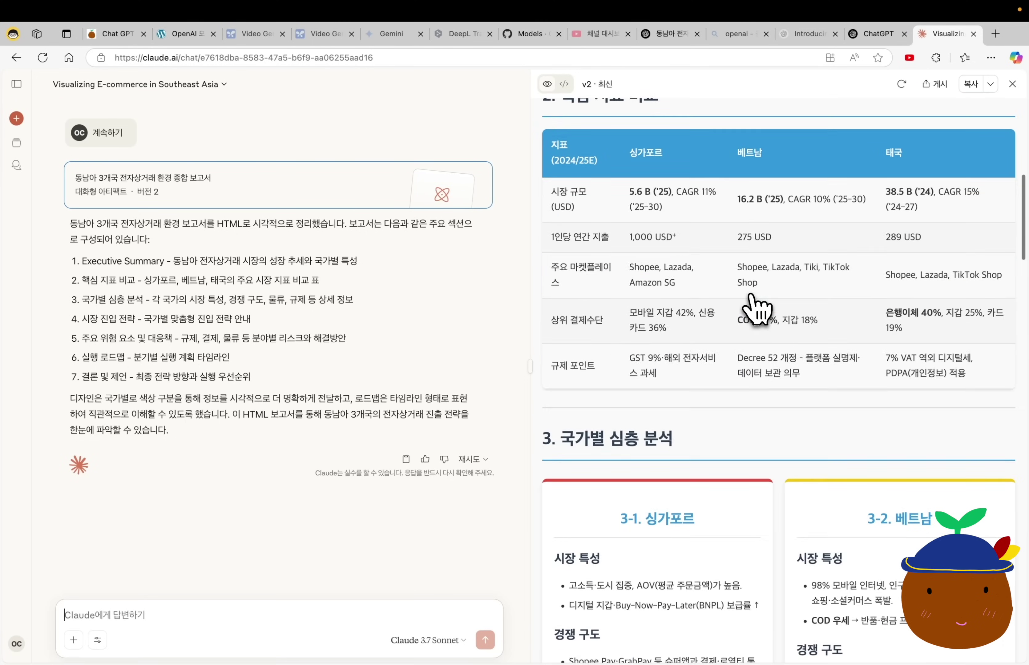
pyautogui.scroll(-12, 756, 310)
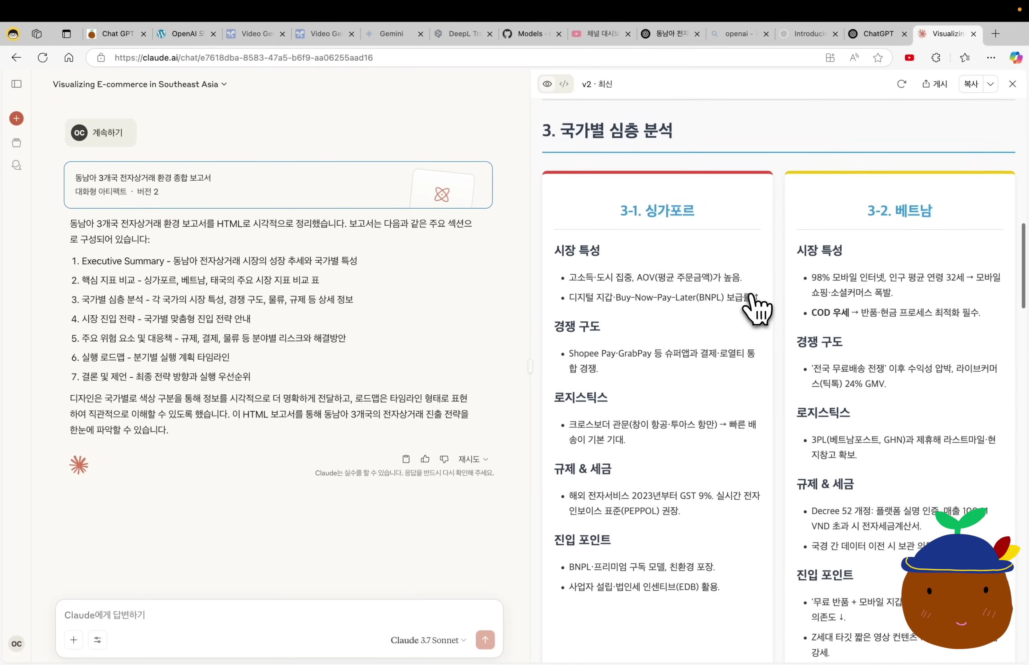
pyautogui.scroll(-10, 756, 309)
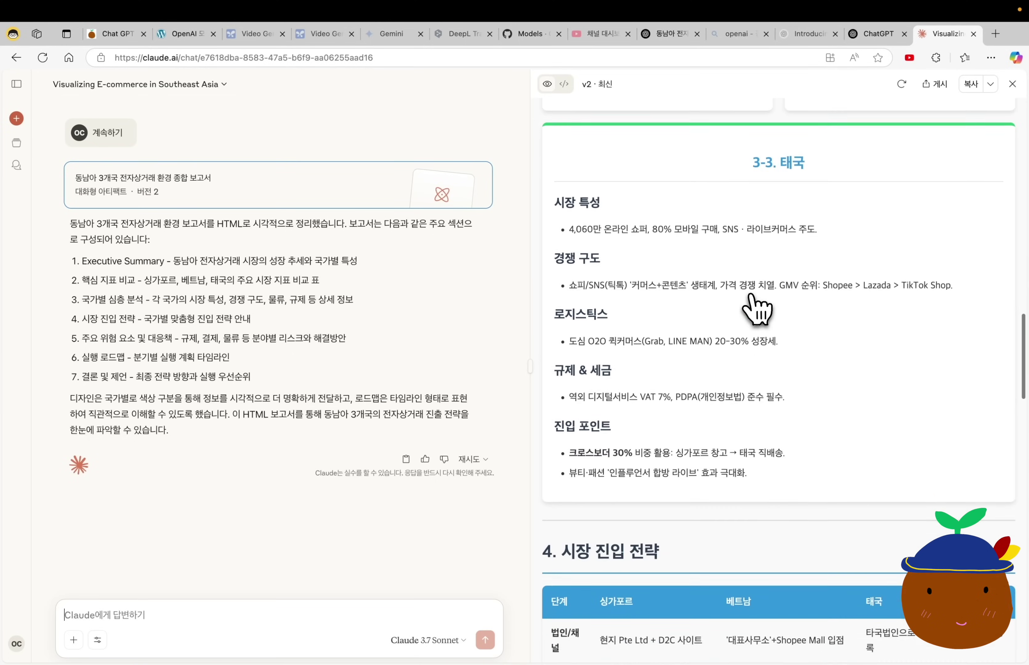
pyautogui.scroll(-10, 756, 309)
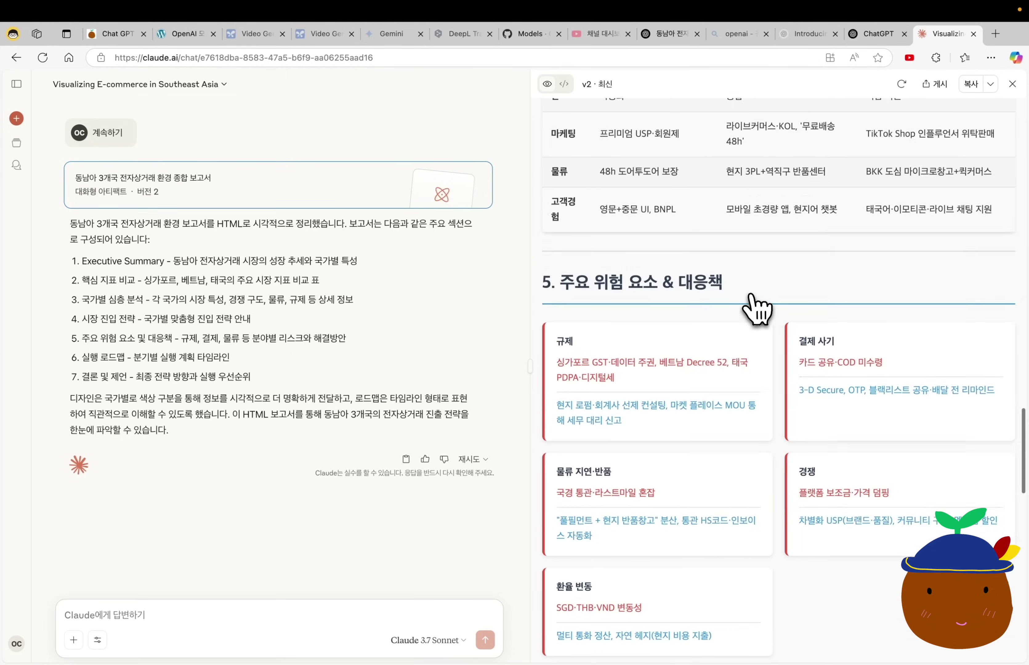
pyautogui.scroll(-12, 756, 309)
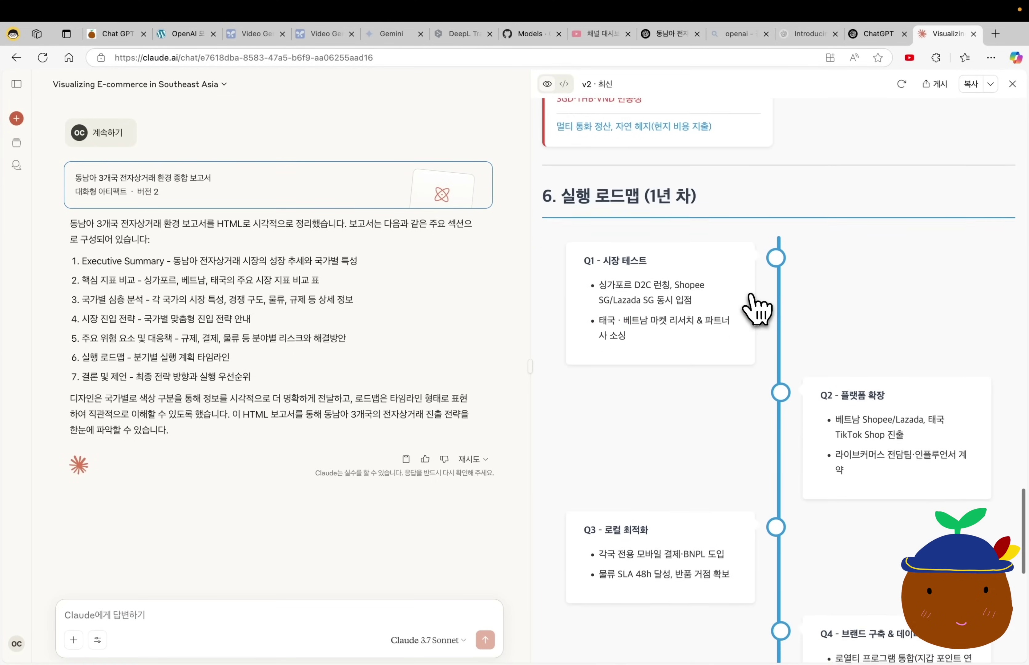
pyautogui.scroll(-1, 756, 309)
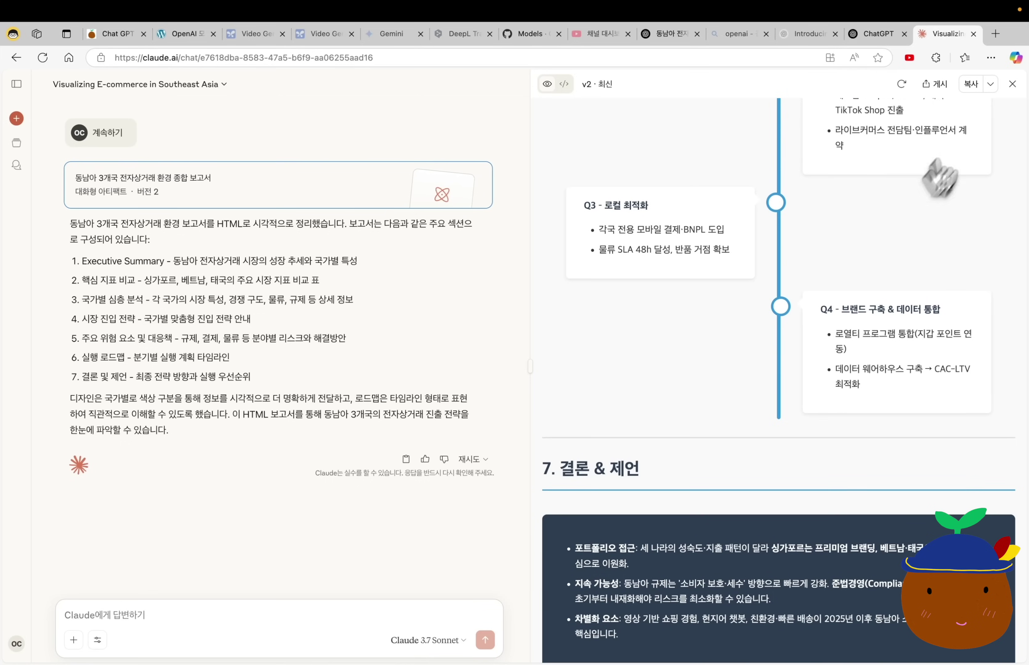
pyautogui.click(990, 83)
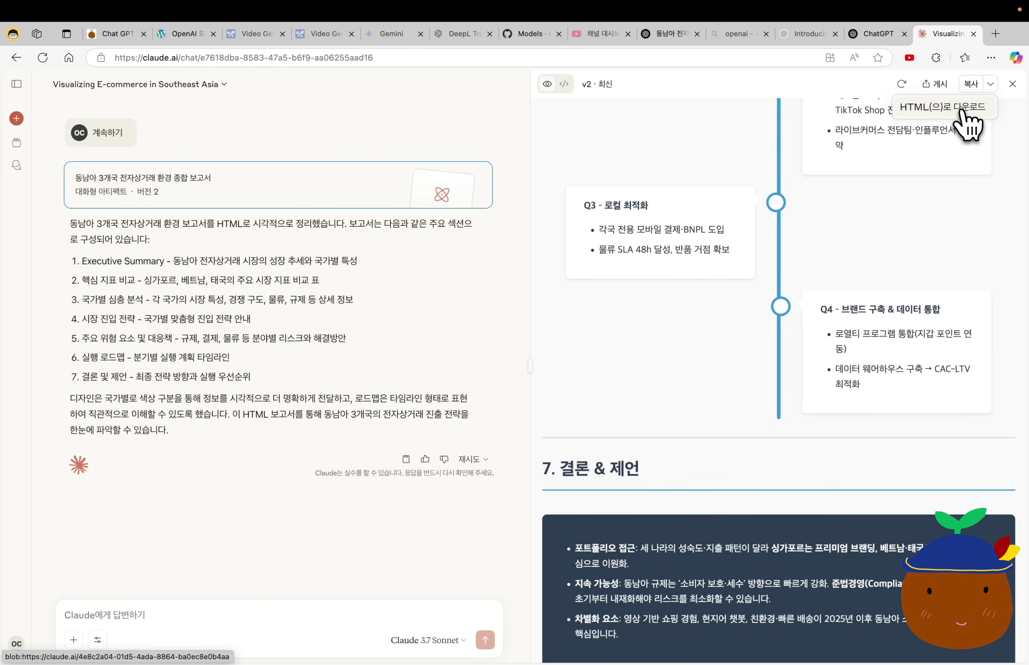
pyautogui.click(706, 151)
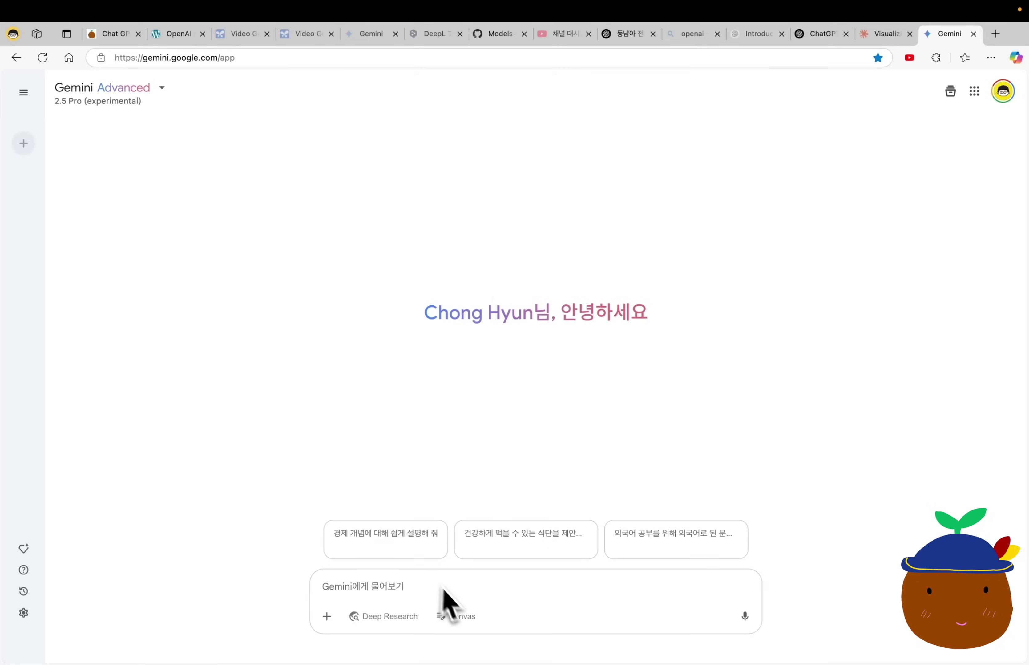
# Switch to Gemini and send the copied report with Canvas enabled and the prompt "아래 내용을 HTML로 예쁘게 시각화 해줘.".
pyautogui.click(454, 616)
pyautogui.press('super+v')
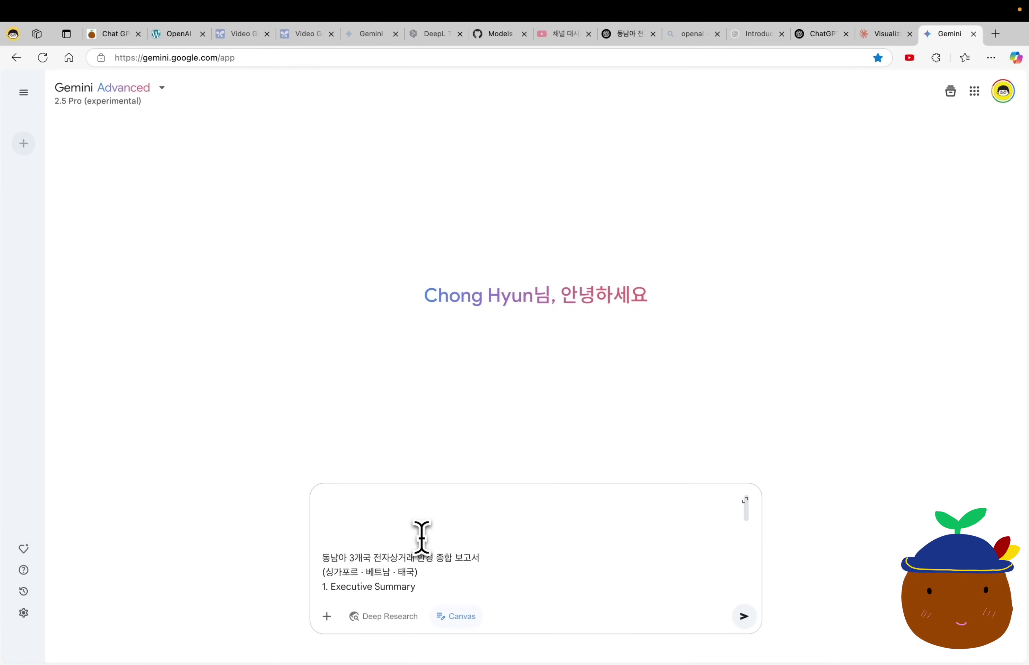
pyautogui.write('아래 내용을 HTML로 예쁘게 시각화 해줘.')
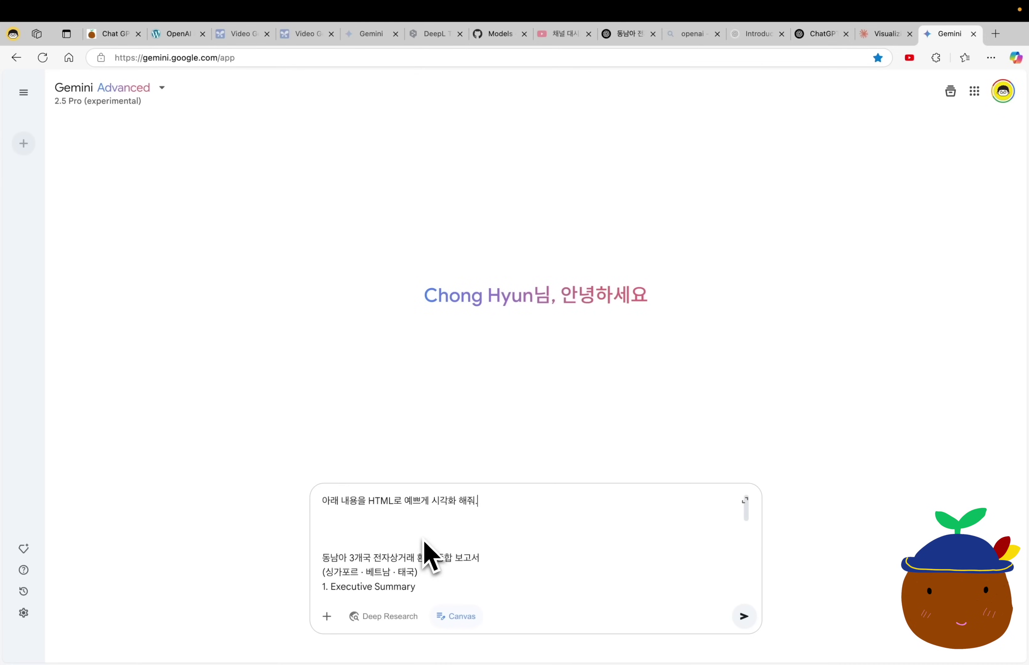
pyautogui.press('Return')
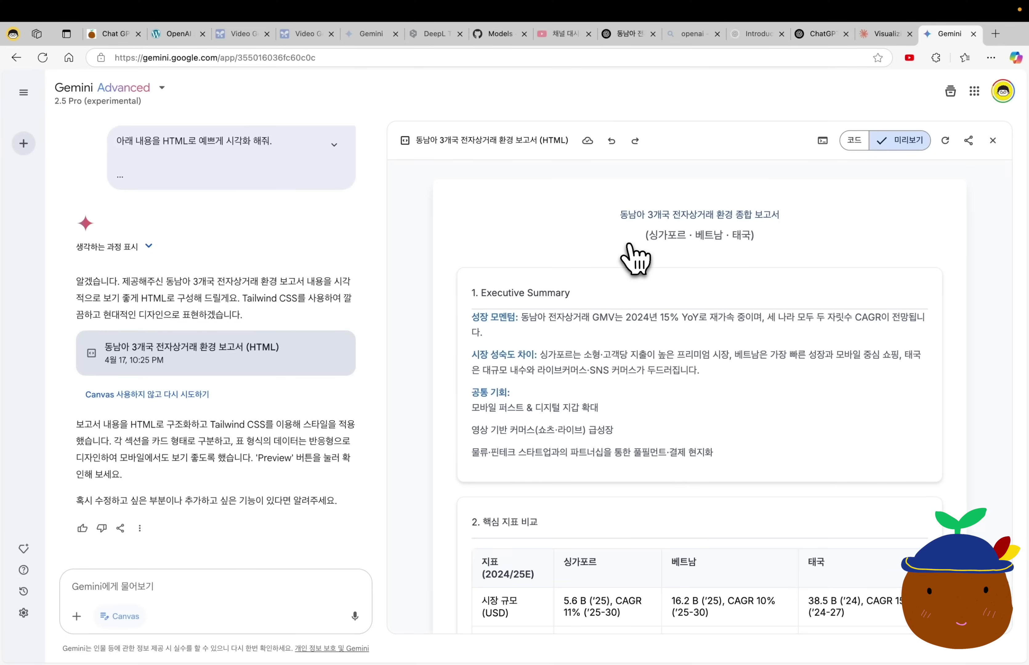
# Compare the rendered report sections of Gemini's HTML visualization with those made by Claude and o3.
pyautogui.scroll(-8, 635, 259)
pyautogui.scroll(-8, 635, 259)
pyautogui.scroll(-10, 635, 259)
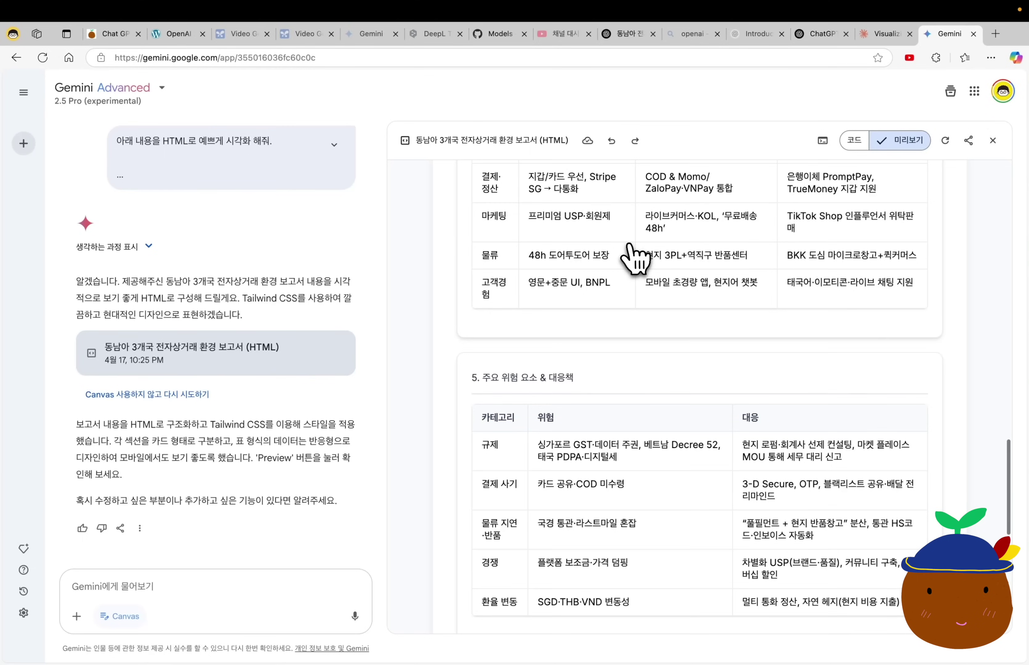
pyautogui.hotkey('ctrl', 'shift', 'Tab')
pyautogui.scroll(-5, 654, 333)
pyautogui.scroll(-8, 654, 333)
pyautogui.hotkey('ctrl', 'shift', 'Tab')
pyautogui.hotkey('ctrl', 'shift', 'Tab')
pyautogui.hotkey('ctrl', 'shift', 'Tab')
pyautogui.hotkey('ctrl', 'shift', 'Tab')
pyautogui.scroll(-10, 308, 349)
pyautogui.scroll(-15, 307, 348)
pyautogui.scroll(-5, 308, 349)
# Return to the OpenAI model analysis article and read the model differences, the performance comparison with earlier models and the SWE-bench note on o4-mini.
pyautogui.hotkey('ctrl', 'shift', 'Tab')
pyautogui.hotkey('ctrl', 'shift', 'Tab')
pyautogui.hotkey('ctrl', 'shift', 'Tab')
pyautogui.hotkey('ctrl', 'shift', 'Tab')
pyautogui.hotkey('ctrl', 'shift', 'Tab')
pyautogui.hotkey('ctrl', 'shift', 'Tab')
pyautogui.hotkey('ctrl', 'shift', 'Tab')
pyautogui.scroll(-3, 333, 232)
pyautogui.scroll(-8, 333, 231)
pyautogui.scroll(-8, 333, 231)
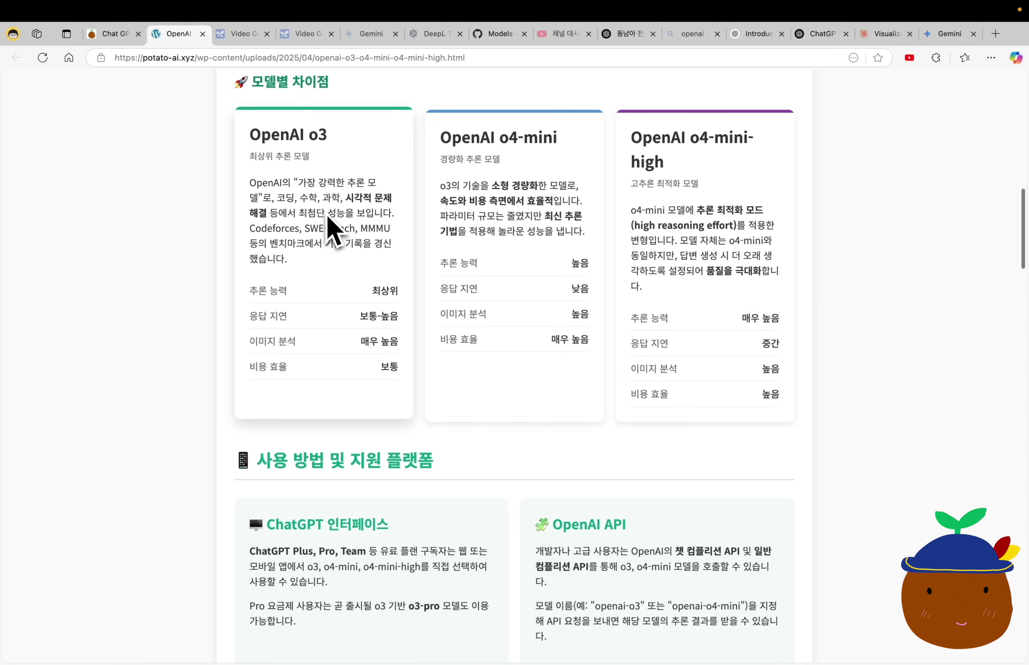
pyautogui.scroll(-10, 333, 232)
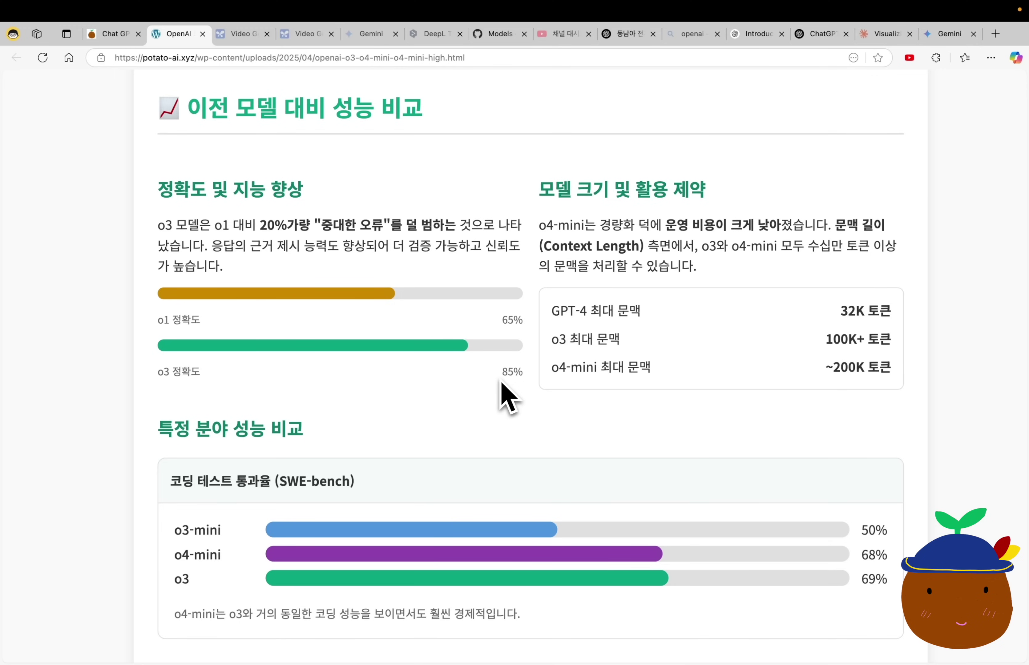
pyautogui.scroll(-7, 501, 383)
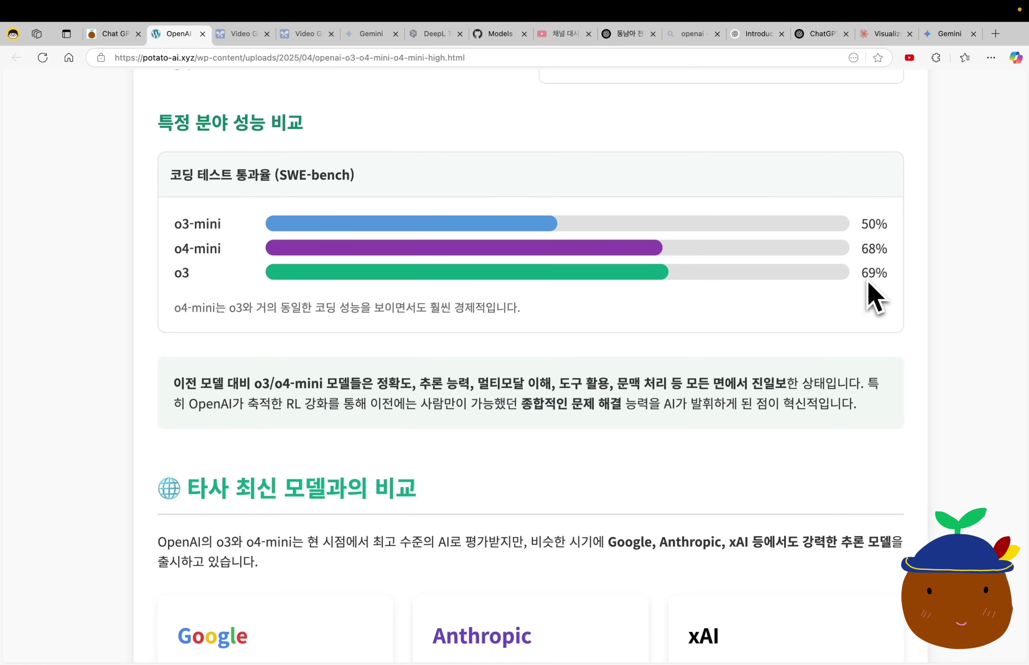
pyautogui.moveTo(828, 293); pyautogui.dragTo(641, 361)
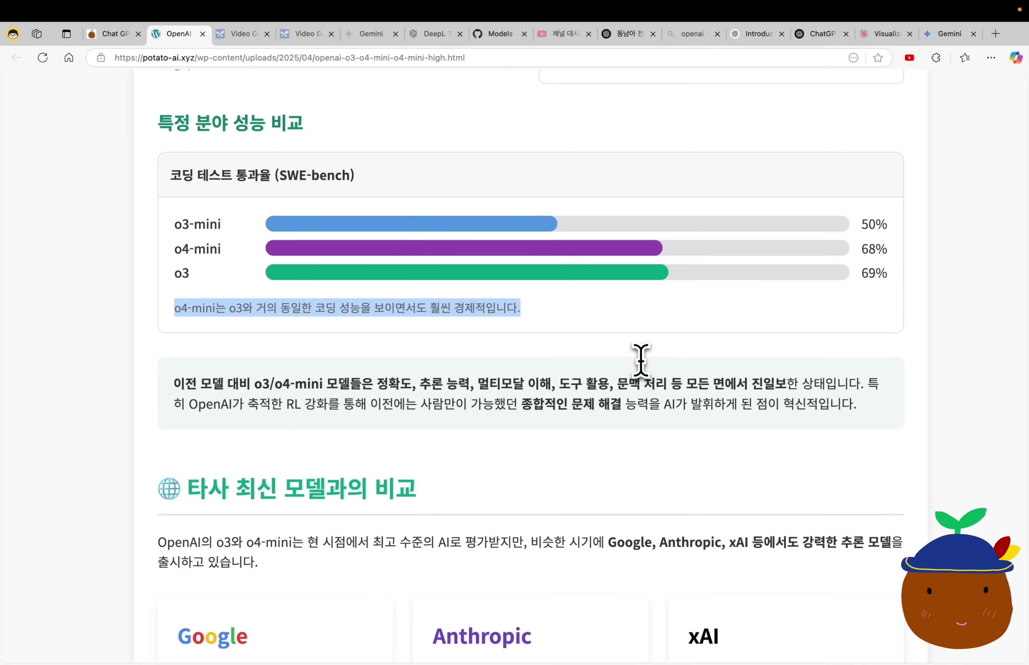
# Read the article's comparison with competing models, highlighting the Google Gemini 2.5 Pro and Claude 3.7 Sonnet headings.
pyautogui.scroll(-9, 641, 361)
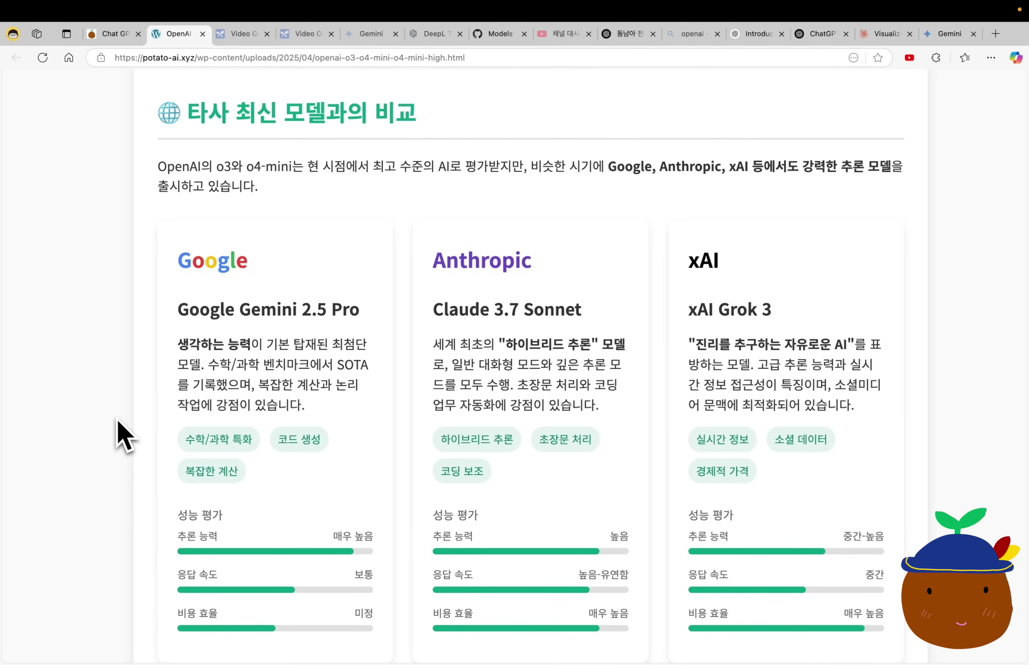
pyautogui.moveTo(178, 306); pyautogui.dragTo(364, 306)
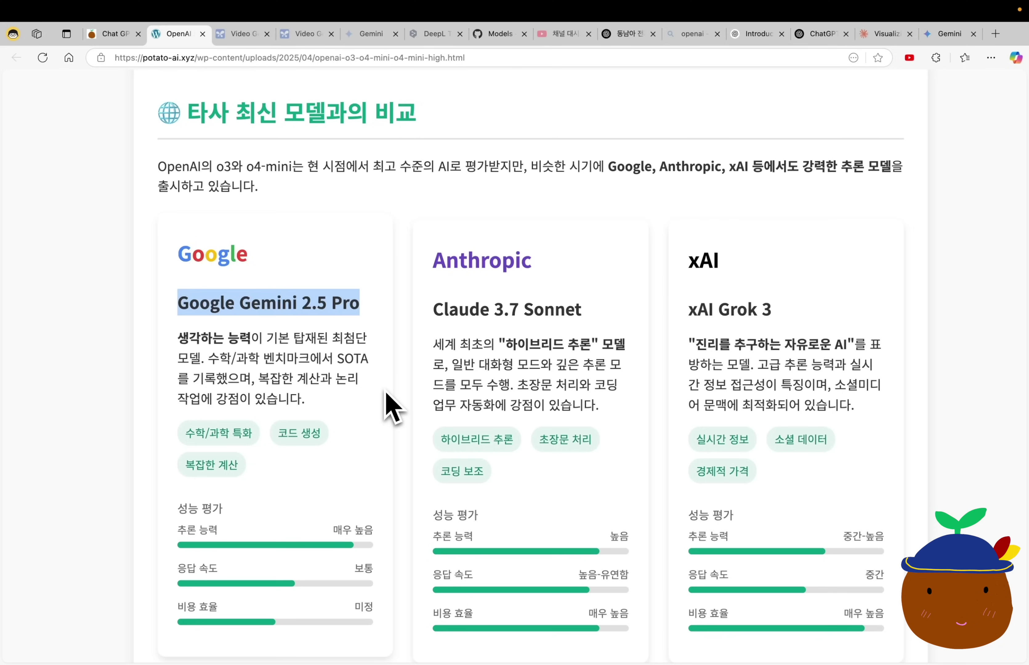
pyautogui.tripleClick(624, 308)
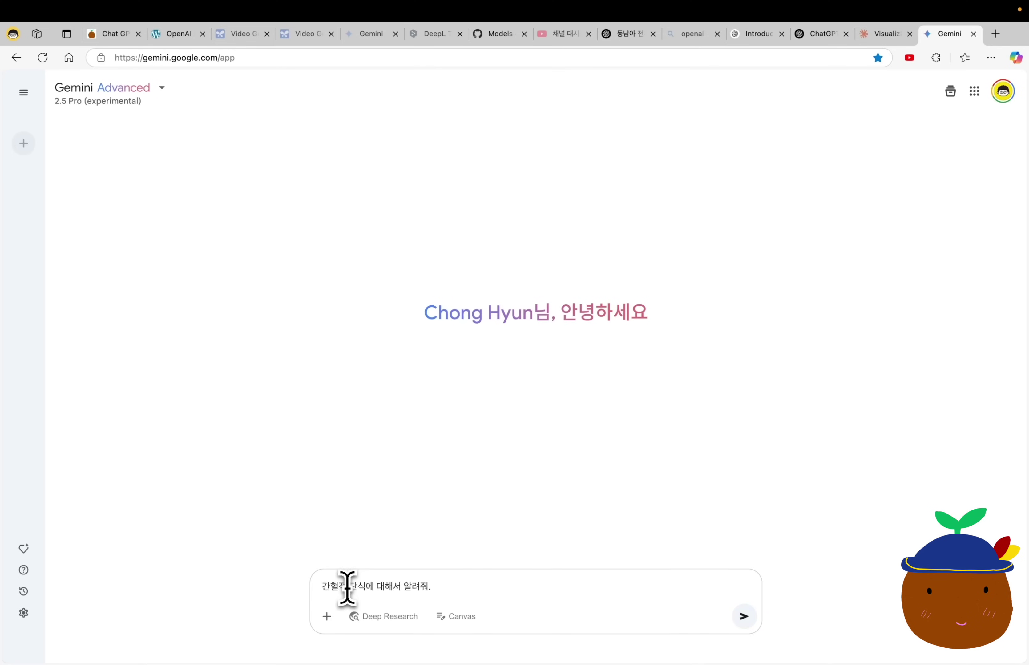
# Ask Gemini 2.5 Pro "간헐적 단식에 대해서 알려줘." and look through its thinking process and answer.
pyautogui.press('Return')
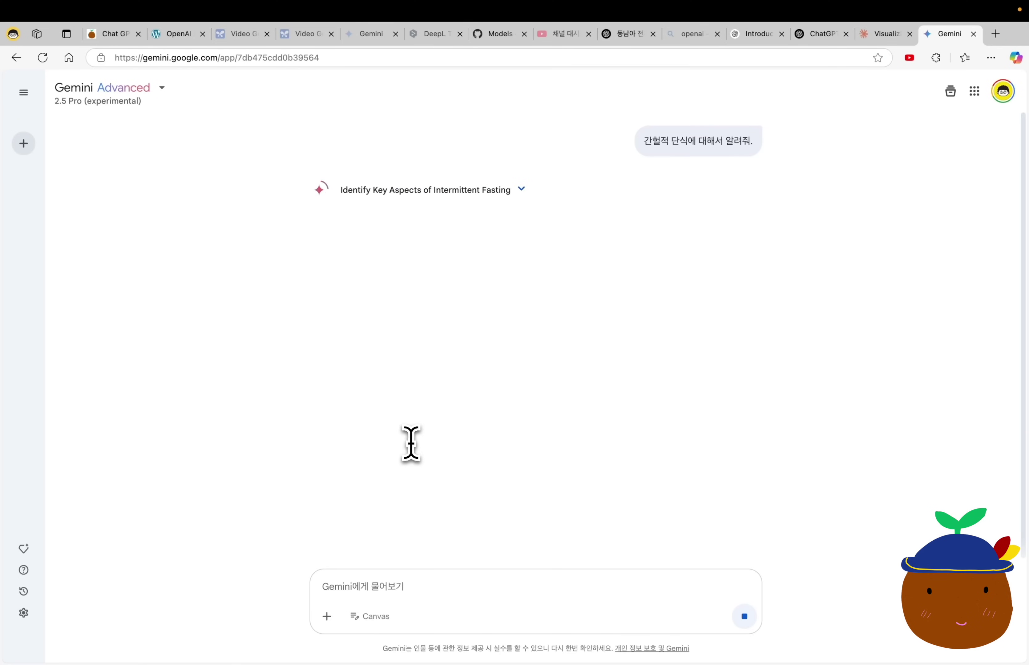
pyautogui.click(478, 193)
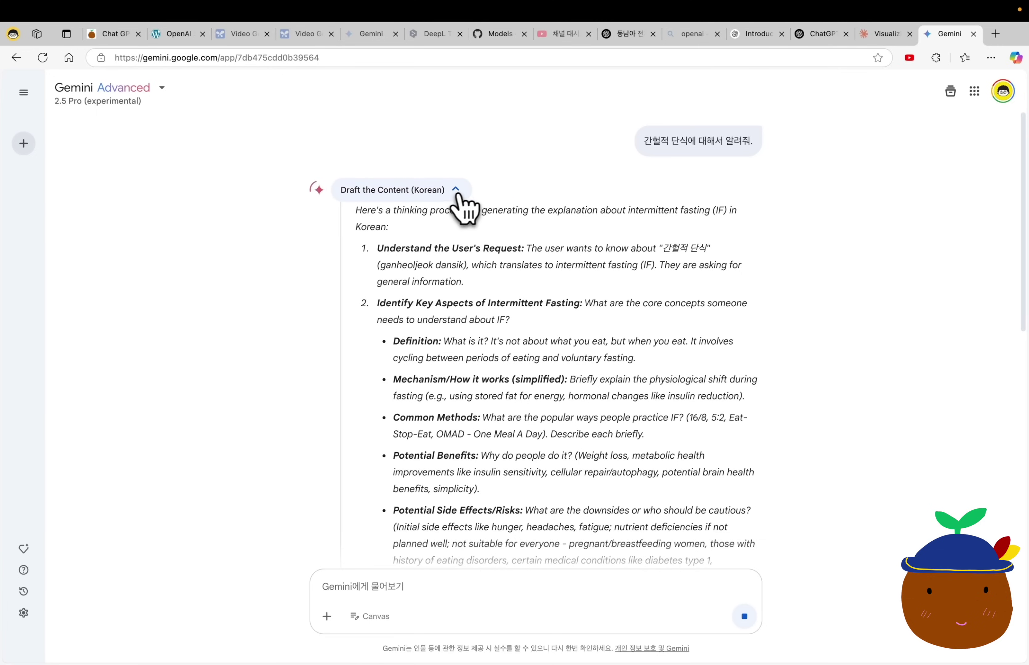
pyautogui.click(452, 194)
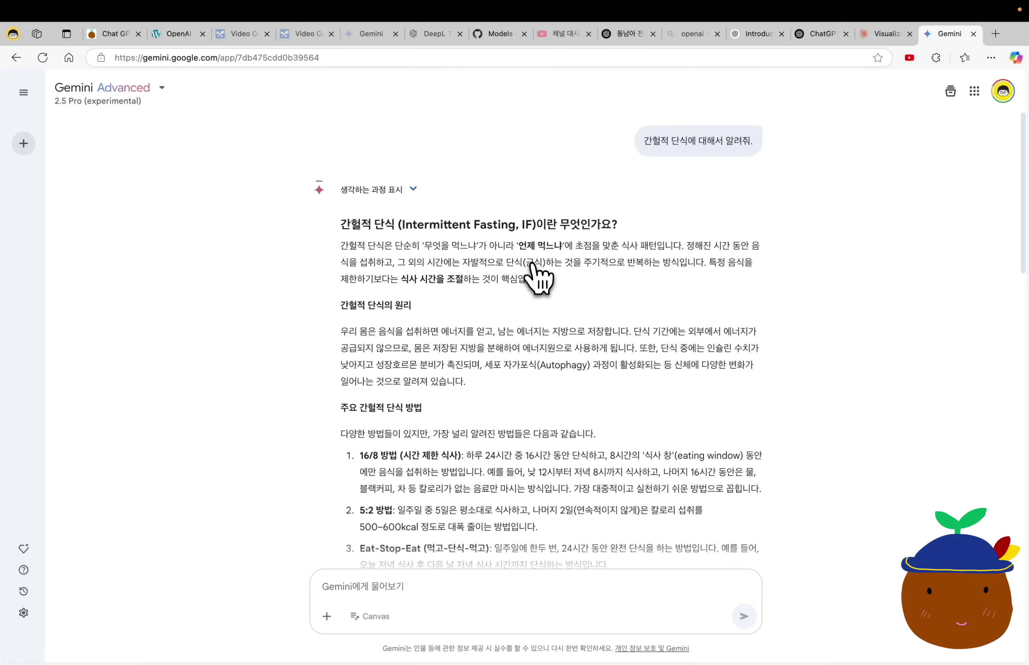
pyautogui.scroll(-8, 534, 276)
pyautogui.scroll(8, 534, 277)
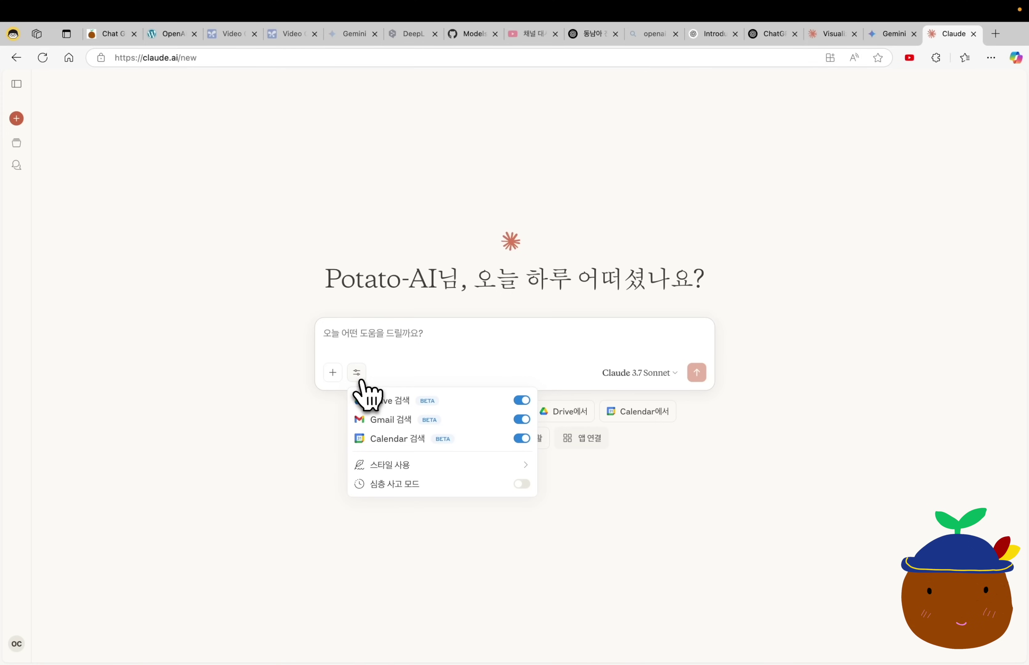
# Toggle the extended thinking mode (심층 사고 모드) in a new Claude chat on and off, and select Think in Grok 3.
pyautogui.click(523, 487)
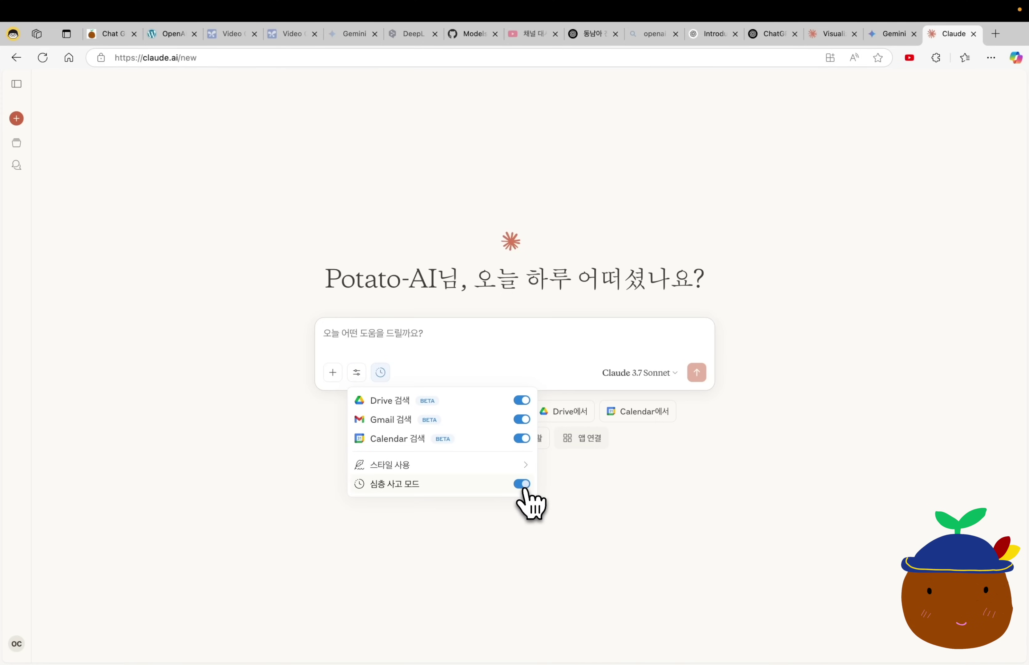
pyautogui.click(524, 485)
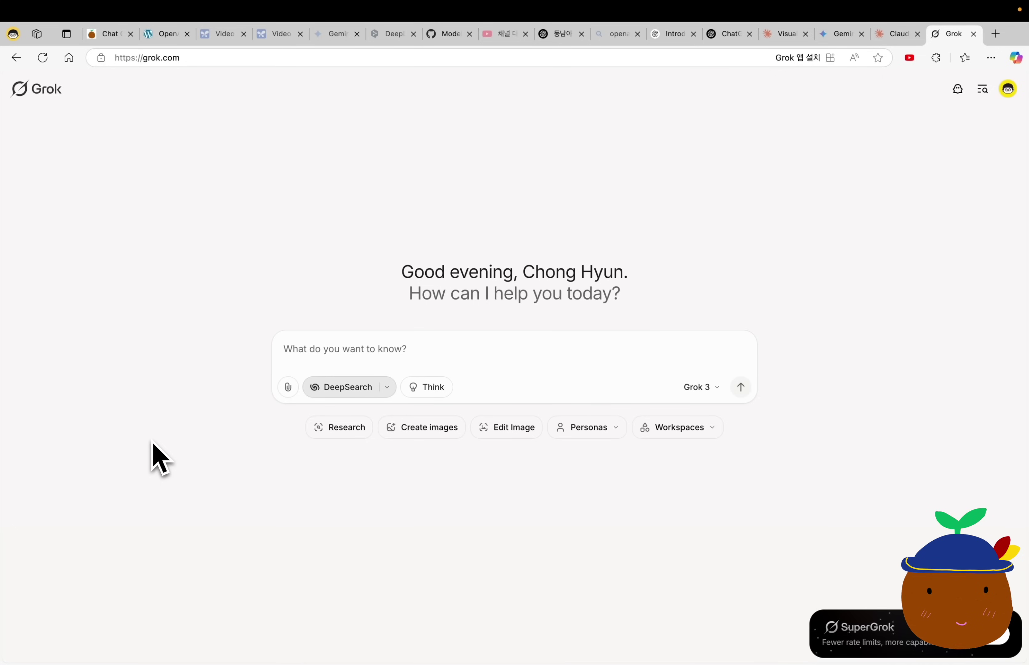
pyautogui.click(437, 391)
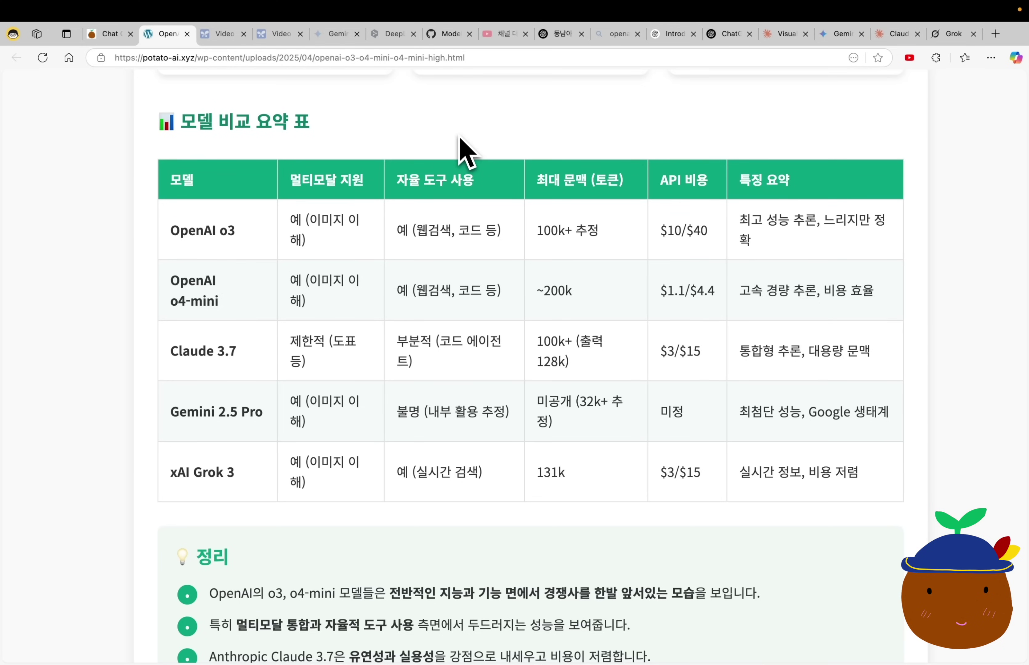
# Read the article's model comparison table and closing summary, highlighting o4-mini's API cost and the first two summary points, and return to its beginning.
pyautogui.moveTo(660, 291); pyautogui.dragTo(720, 293)
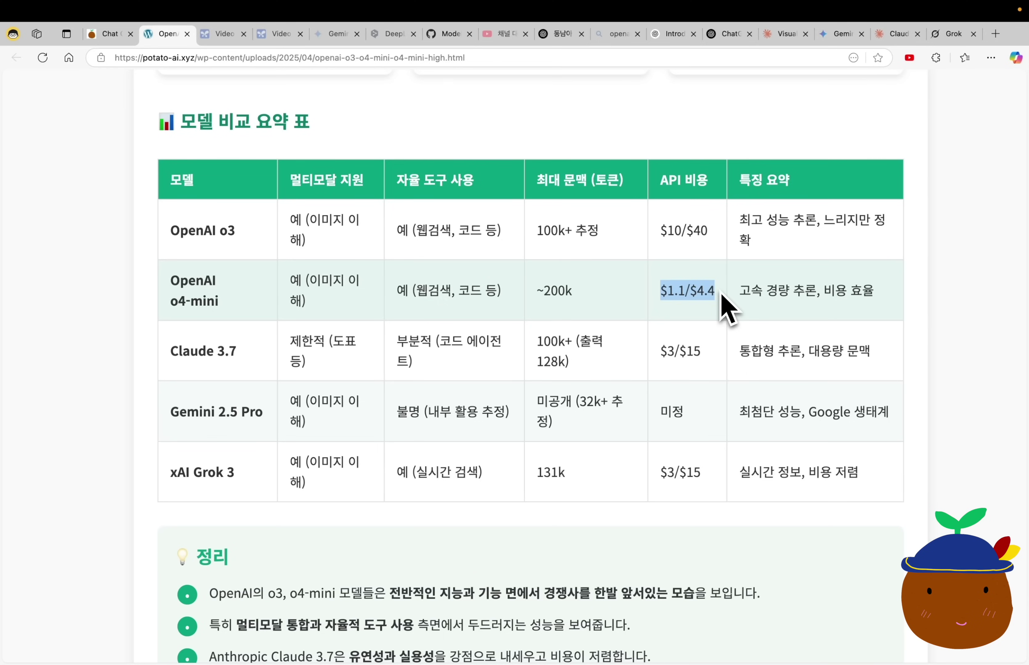
pyautogui.scroll(-5, 720, 292)
pyautogui.tripleClick(901, 376)
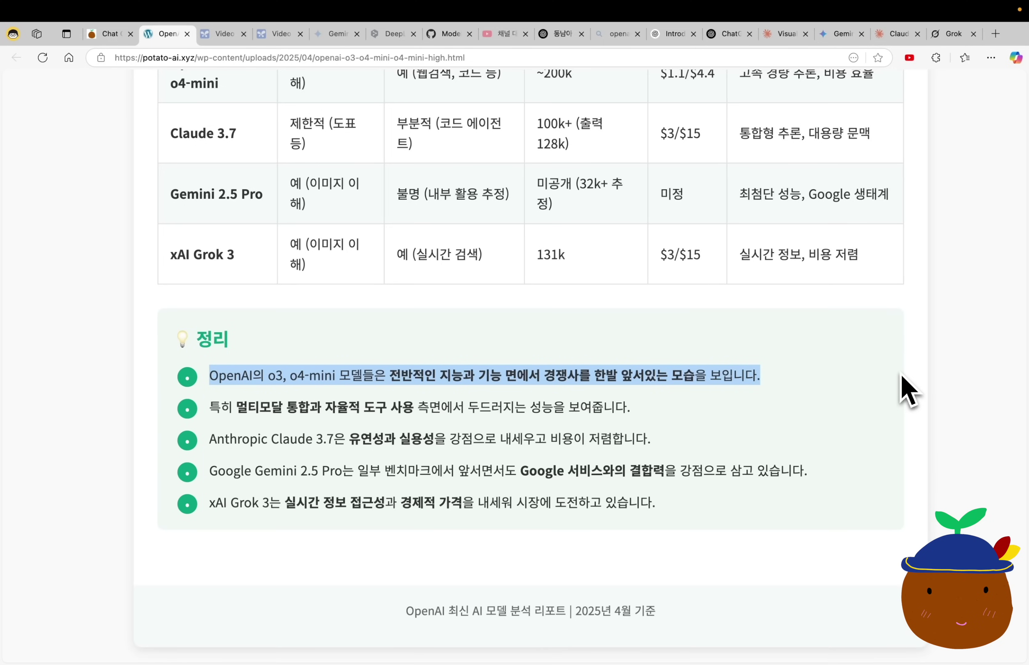
pyautogui.tripleClick(539, 409)
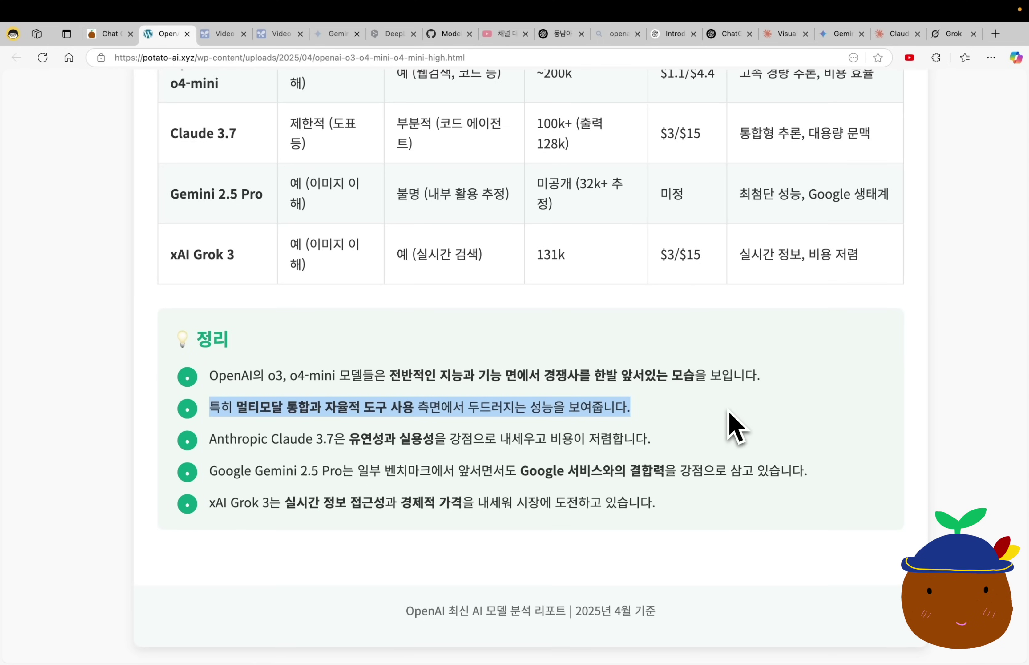
pyautogui.press('Home')
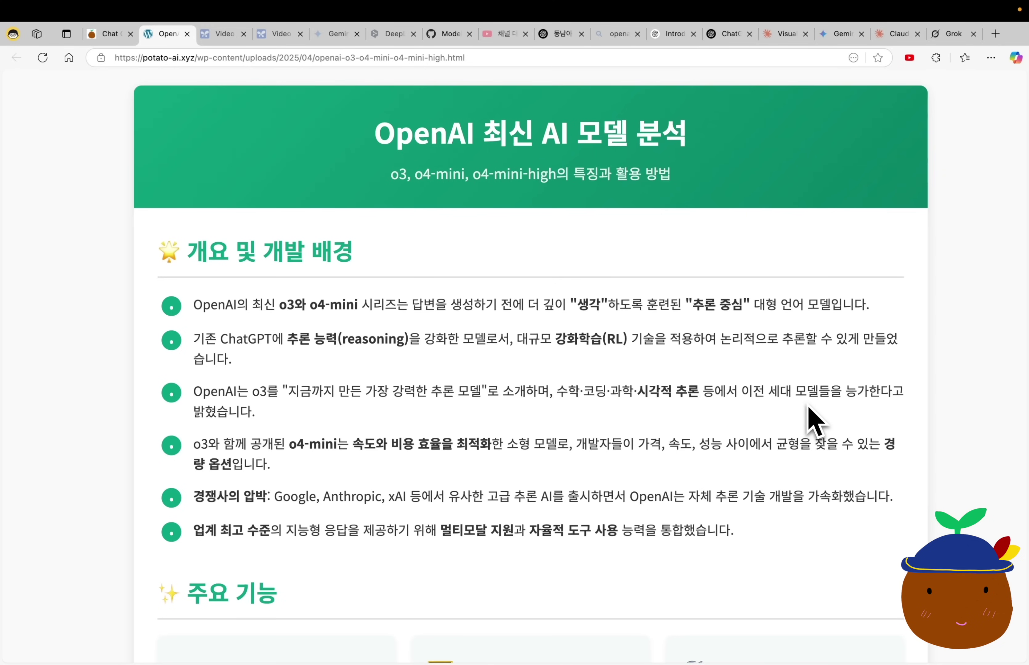